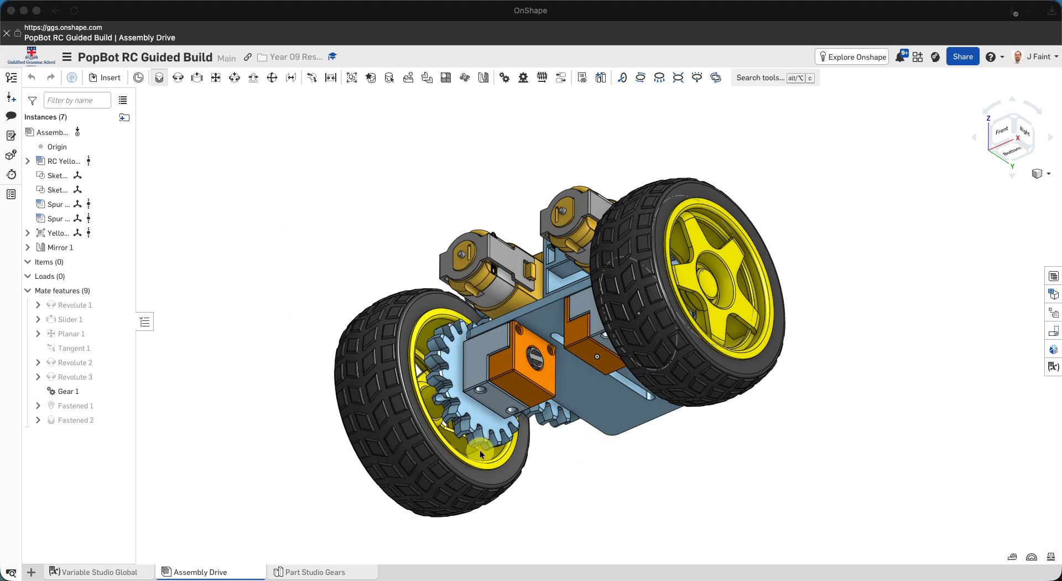
Step: Create a new part studio in the document and open Part Studio 1
{"action": "right_click_drag", "start_coordinate": [538, 477], "coordinate": [539, 510]}
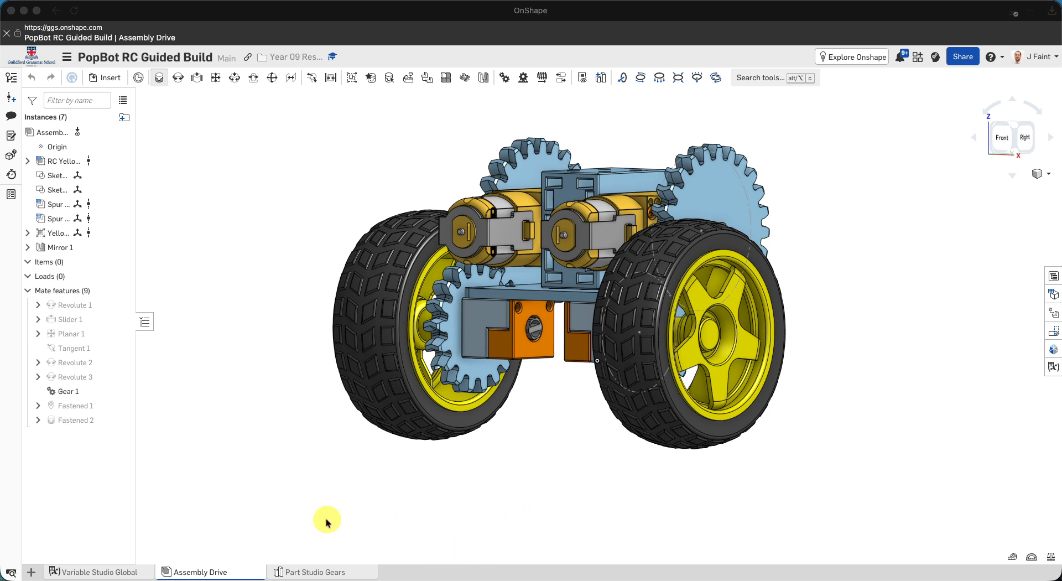
{"action": "right_click_drag", "start_coordinate": [388, 489], "coordinate": [435, 469]}
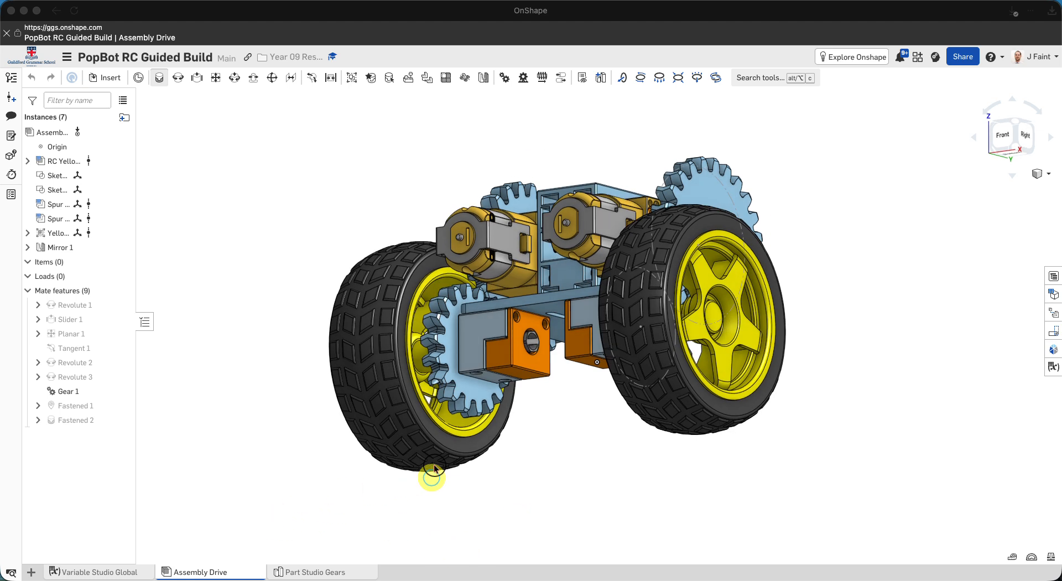
{"action": "left_click", "coordinate": [32, 573]}
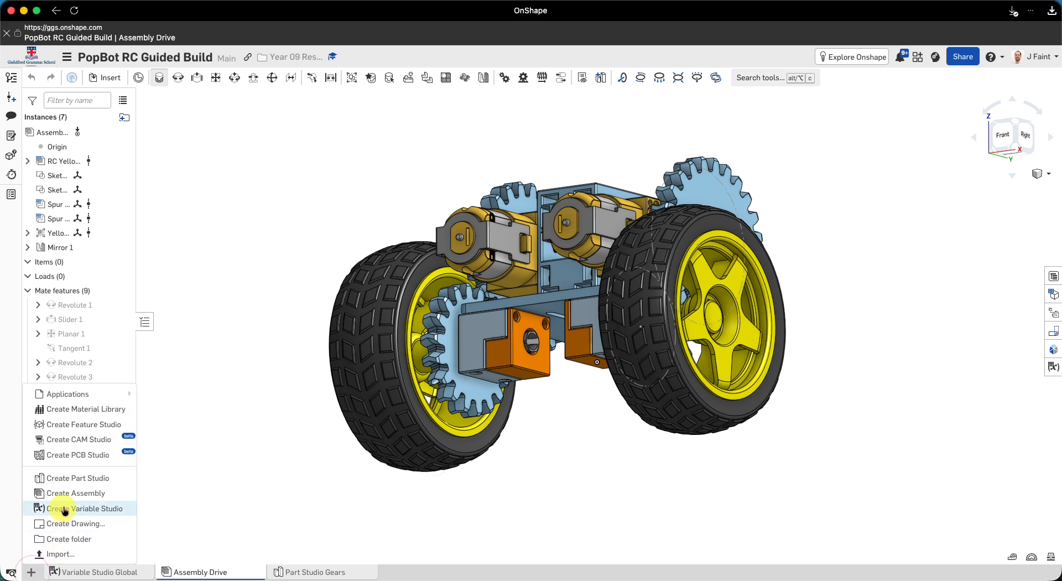
{"action": "left_click", "coordinate": [77, 480]}
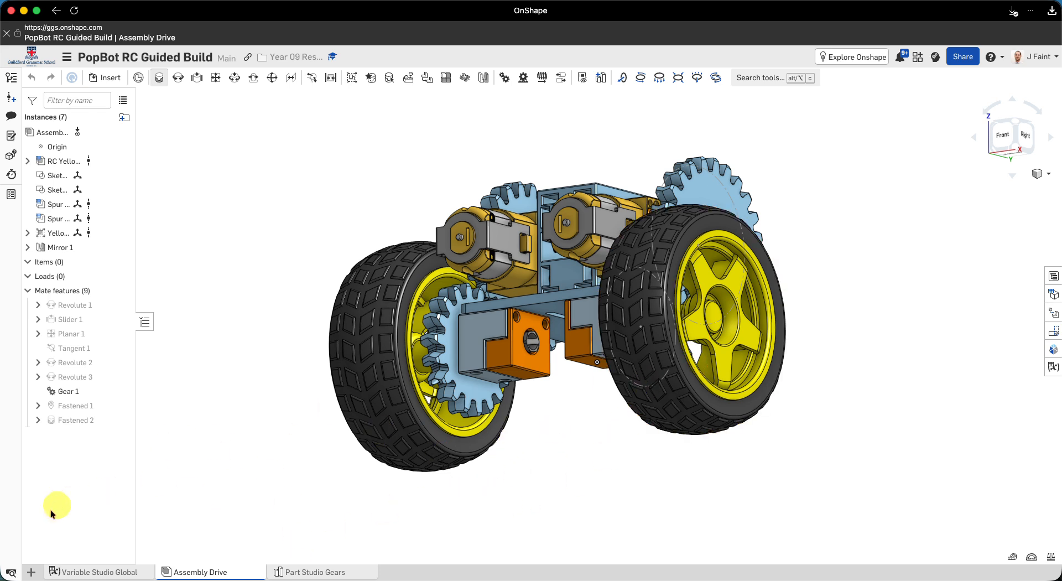
{"action": "left_click", "coordinate": [34, 572]}
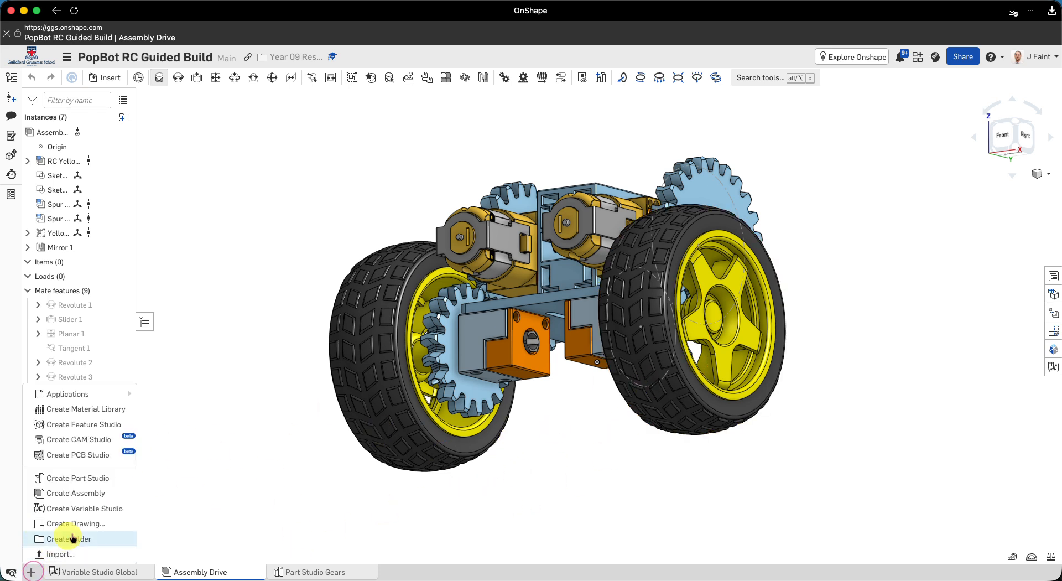
{"action": "left_click", "coordinate": [87, 476]}
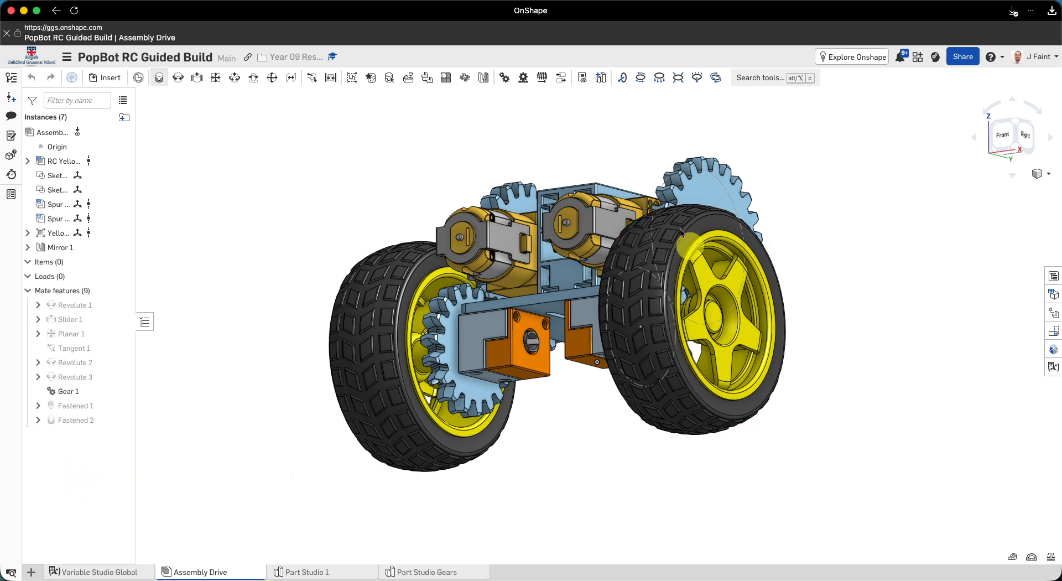
{"action": "scroll", "coordinate": [365, 416], "scroll_direction": "down", "scroll_amount": 1}
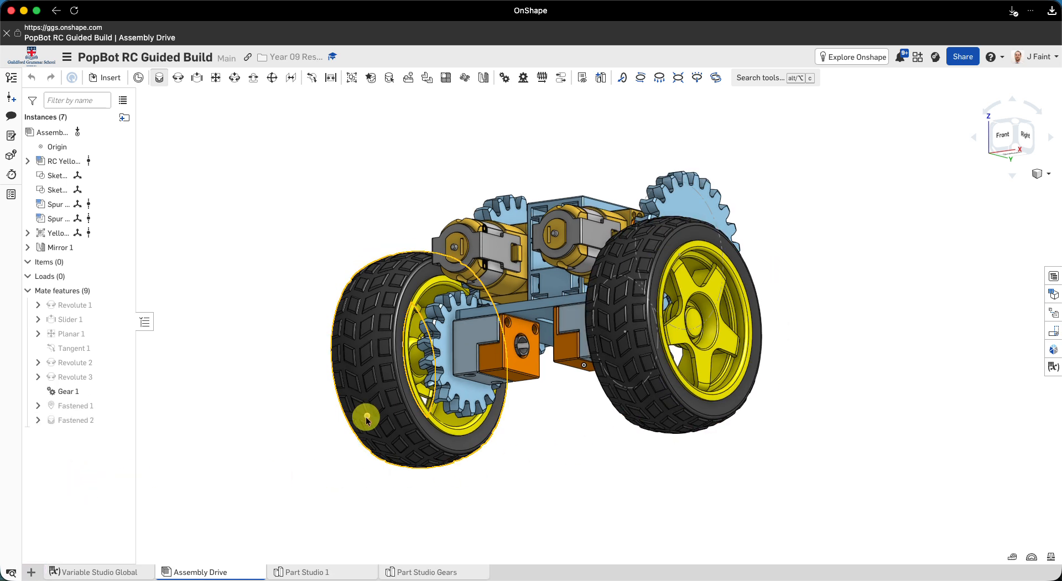
{"action": "left_click", "coordinate": [321, 572]}
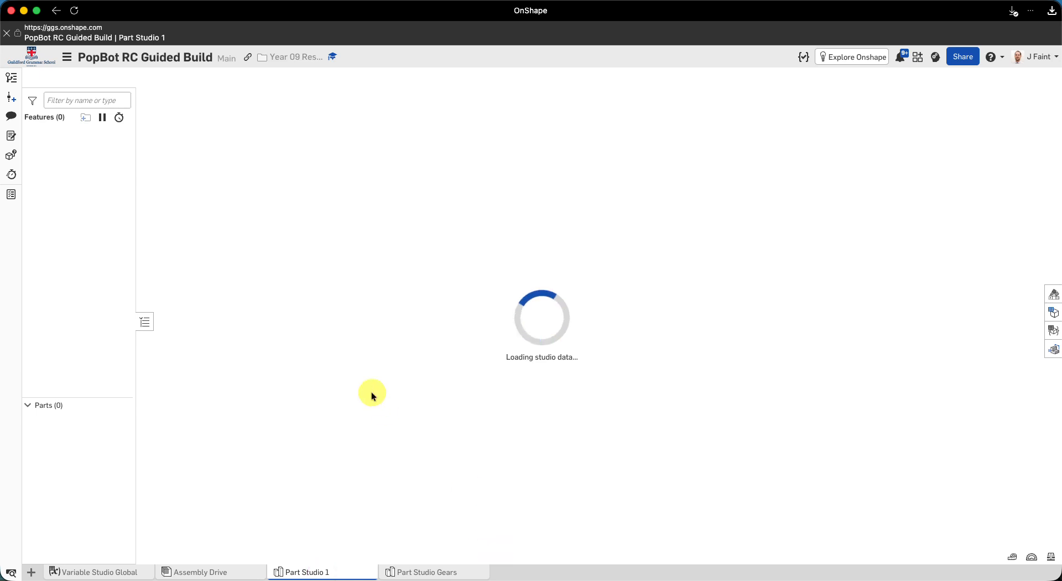
Step: Rename Part Studio 1 as "Part Studio BASE"
{"action": "right_click", "coordinate": [333, 573]}
{"action": "right_click", "coordinate": [419, 573]}
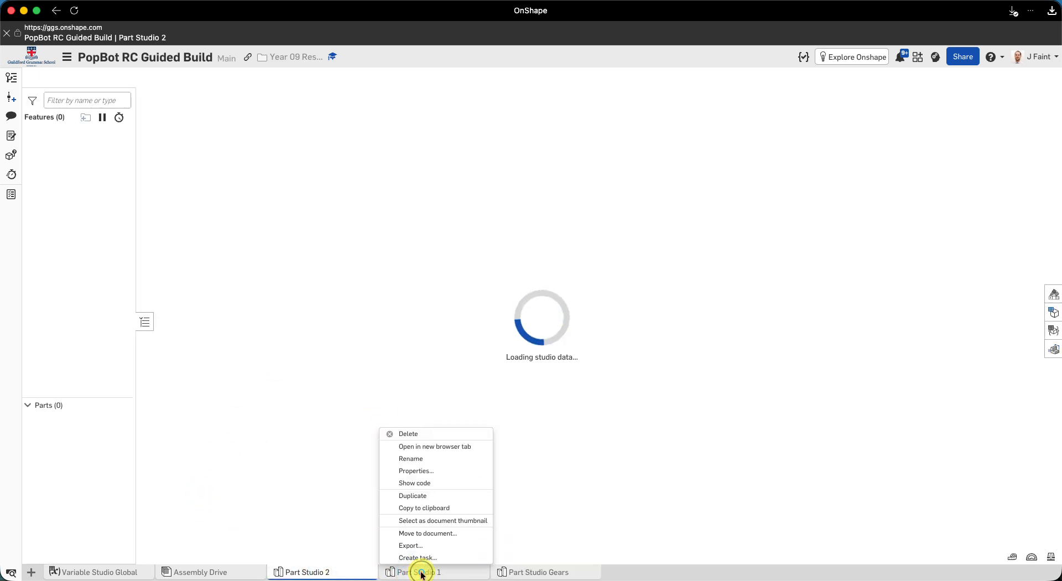
{"action": "right_click", "coordinate": [422, 574]}
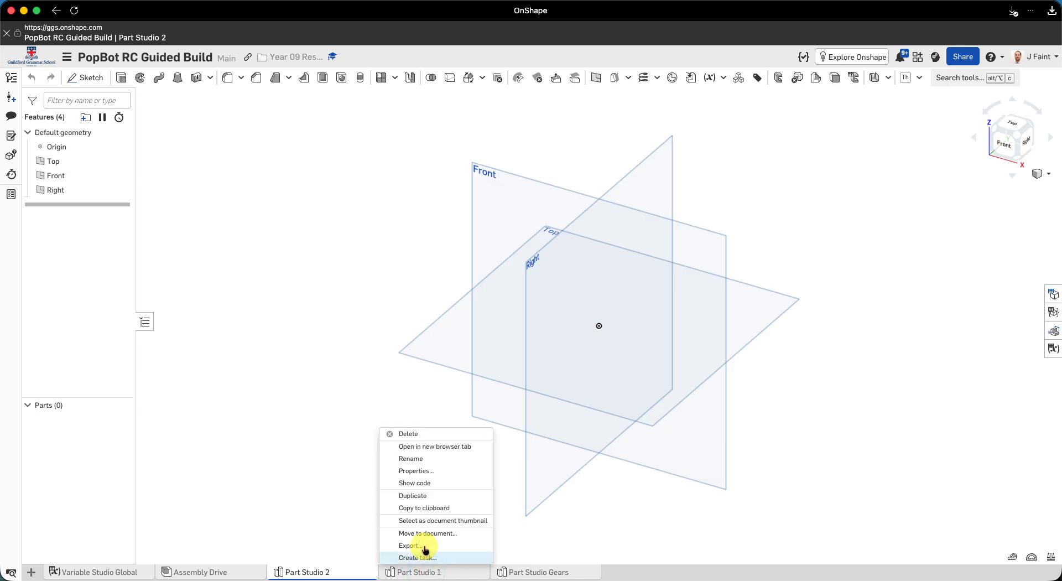
{"action": "left_click", "coordinate": [418, 459]}
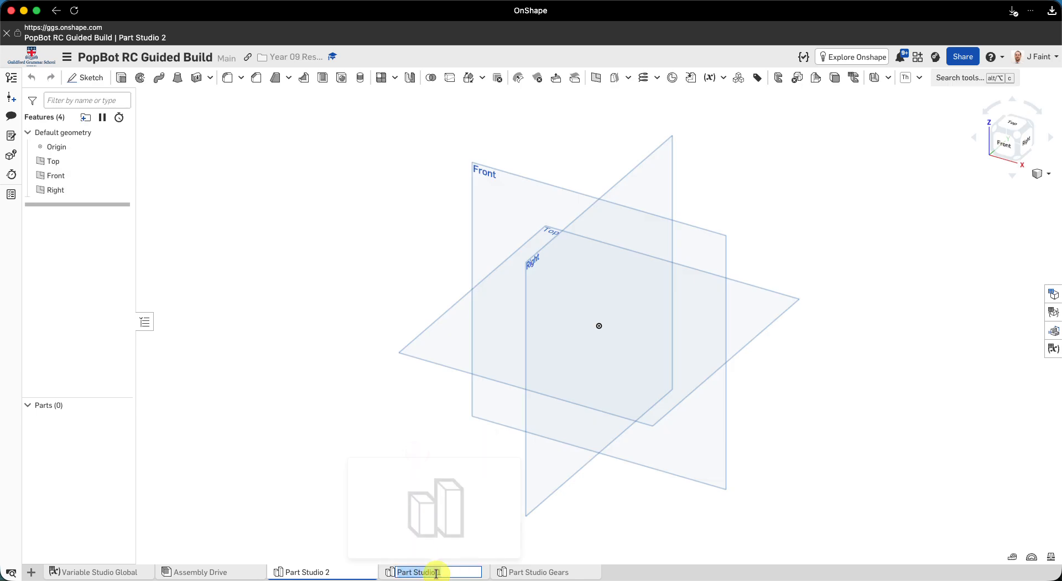
{"action": "key", "text": "Right"}
{"action": "key", "text": "BackSpace"}
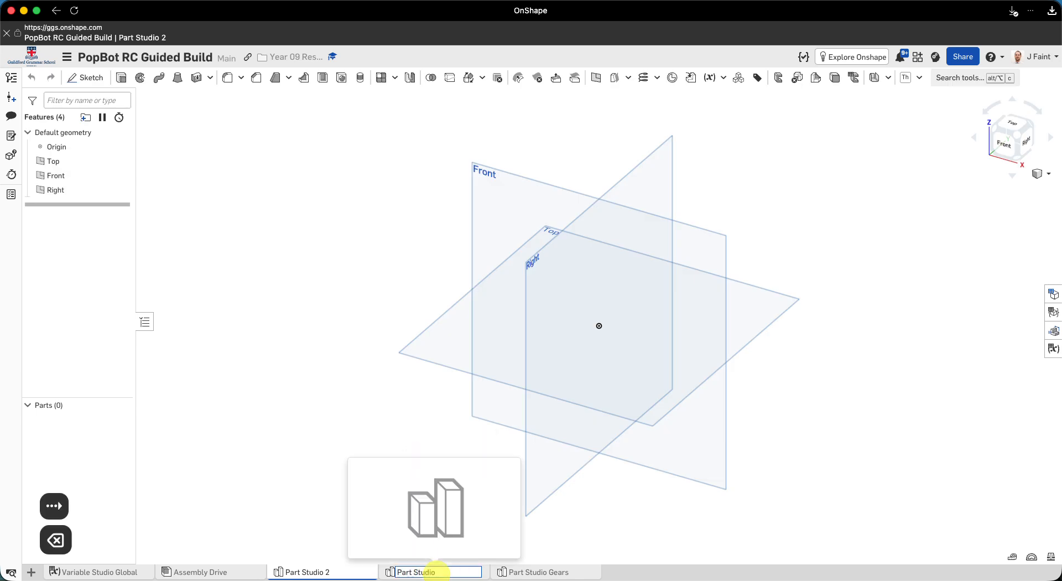
{"action": "type", "text": "BaSE"}
{"action": "key", "text": "Return"}
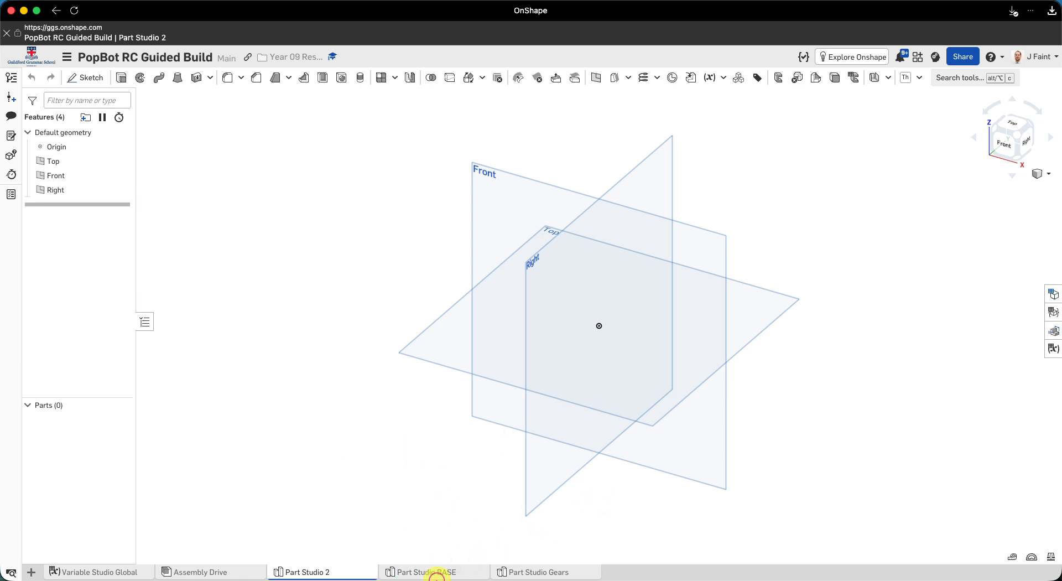
Step: In Part Studio BASE, sketch a rectangle about 34 by 85 mm on the Top plane, its long side running through the origin
{"action": "left_click", "coordinate": [441, 573]}
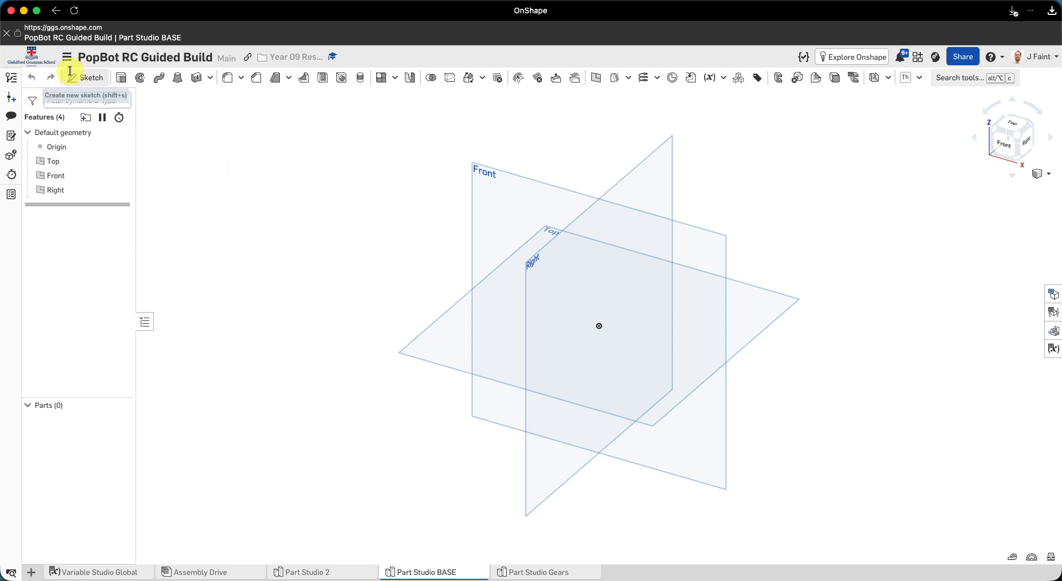
{"action": "left_click", "coordinate": [81, 78]}
{"action": "left_click", "coordinate": [446, 342]}
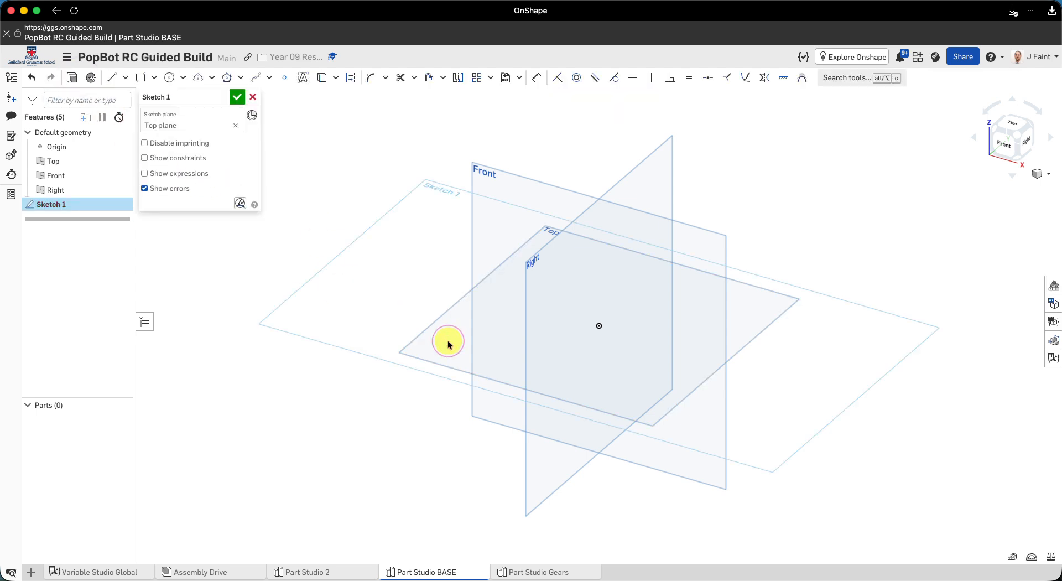
{"action": "key", "text": "n"}
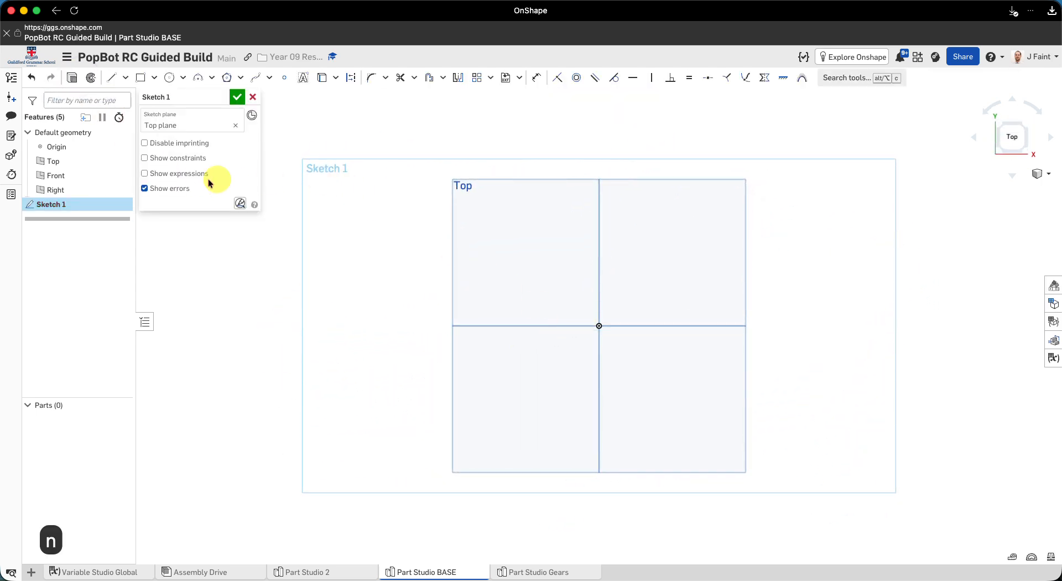
{"action": "left_click", "coordinate": [141, 78]}
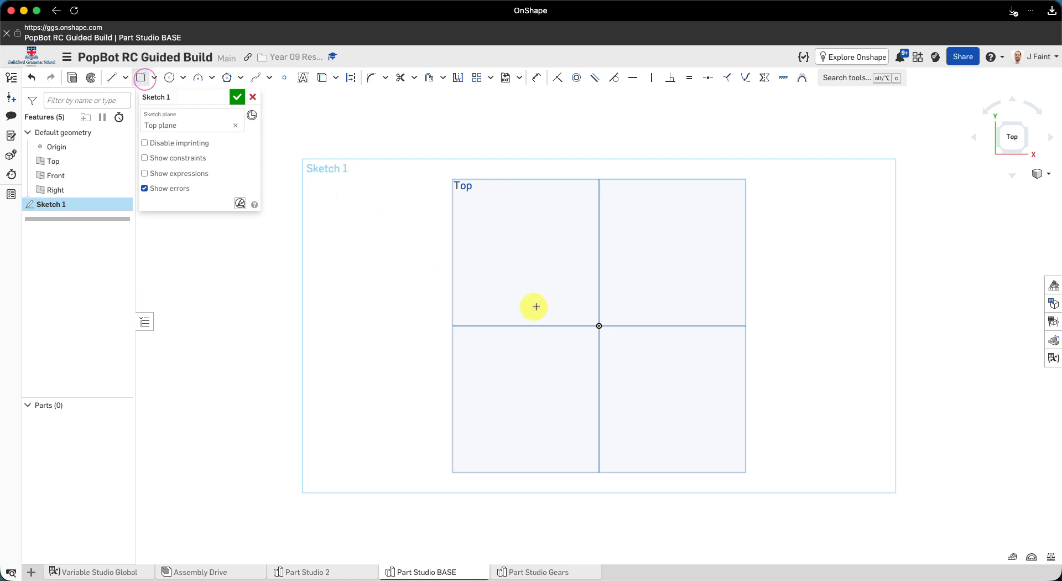
{"action": "left_click", "coordinate": [598, 267]}
{"action": "left_click", "coordinate": [532, 433]}
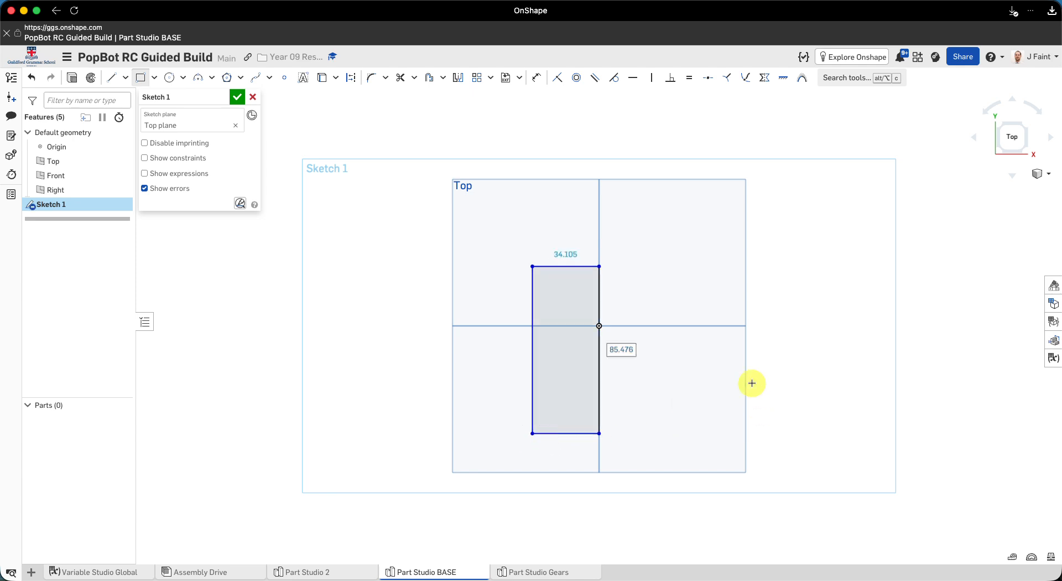
Step: Set the rectangle's long side to 120 mm and display the variable table for reference
{"action": "type", "text": "12"}
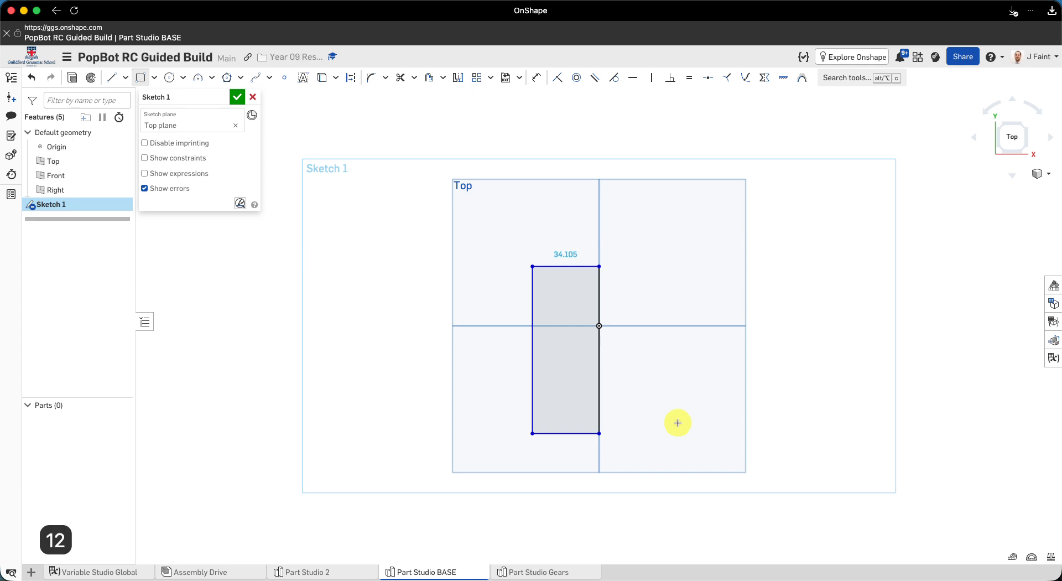
{"action": "type", "text": "0"}
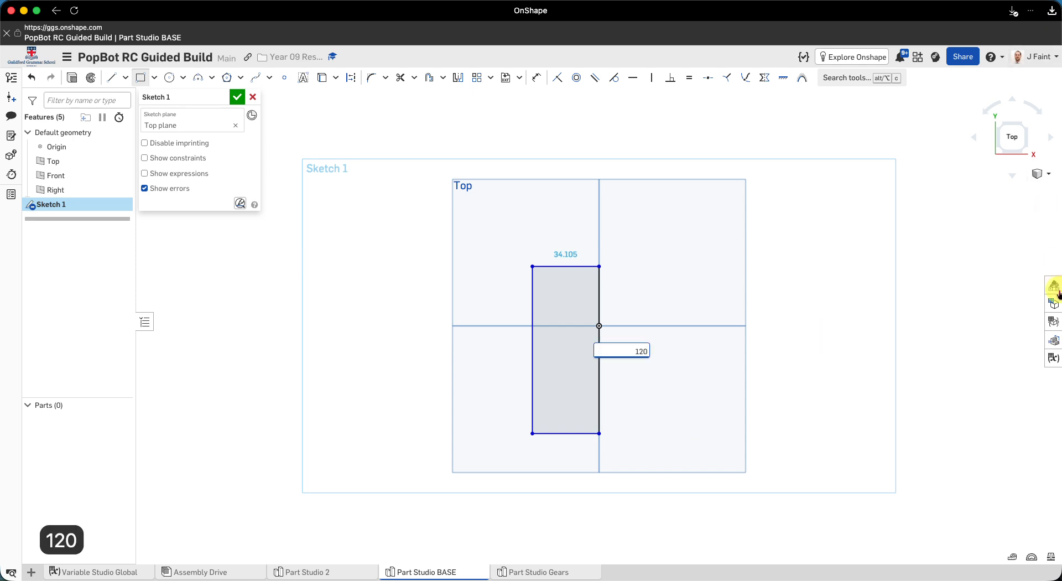
{"action": "left_click", "coordinate": [1053, 359]}
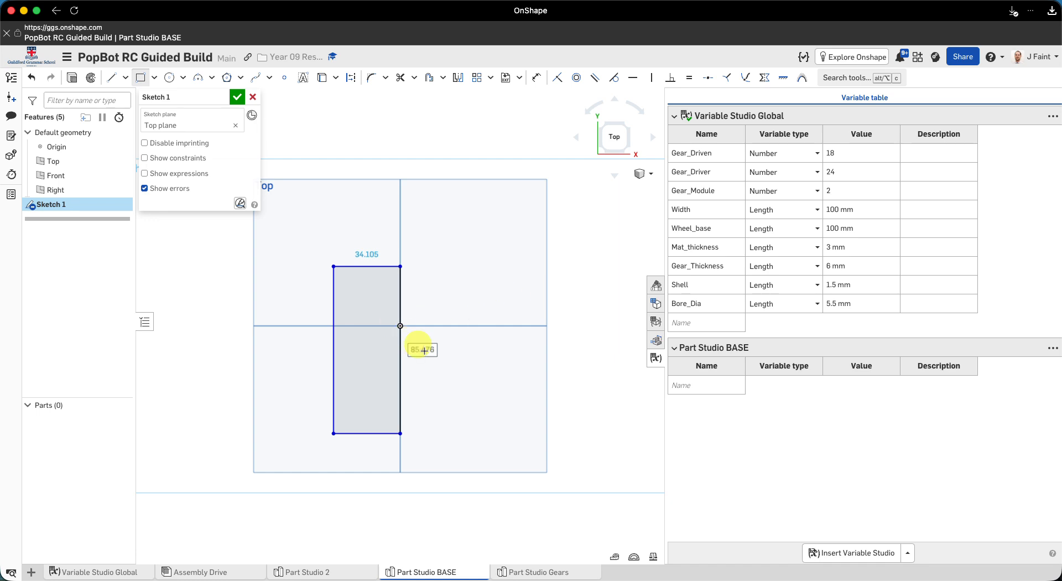
{"action": "left_click", "coordinate": [836, 250]}
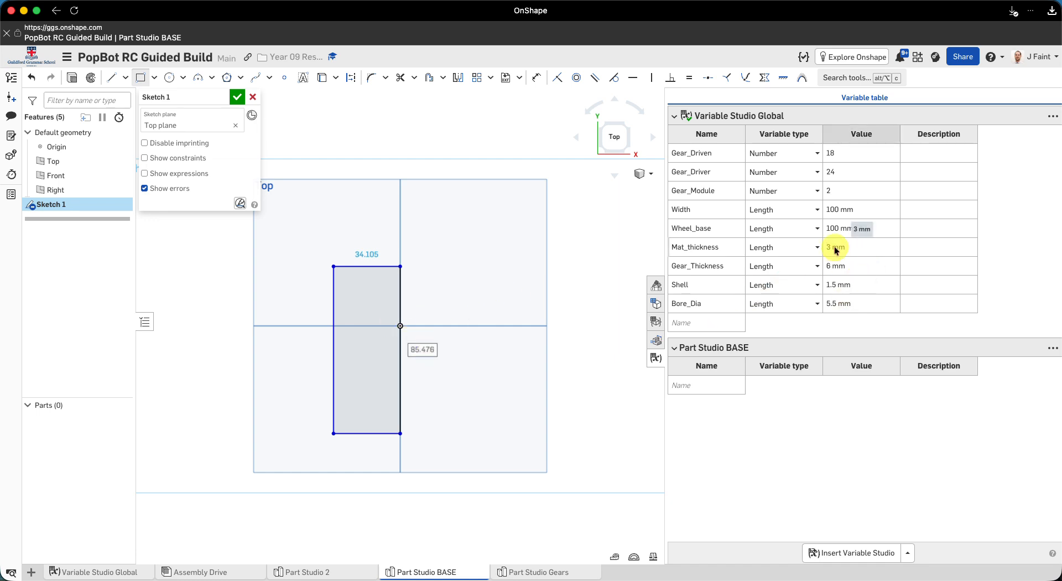
{"action": "type", "text": "12"}
{"action": "key", "text": "BackSpace"}
{"action": "key", "text": "BackSpace"}
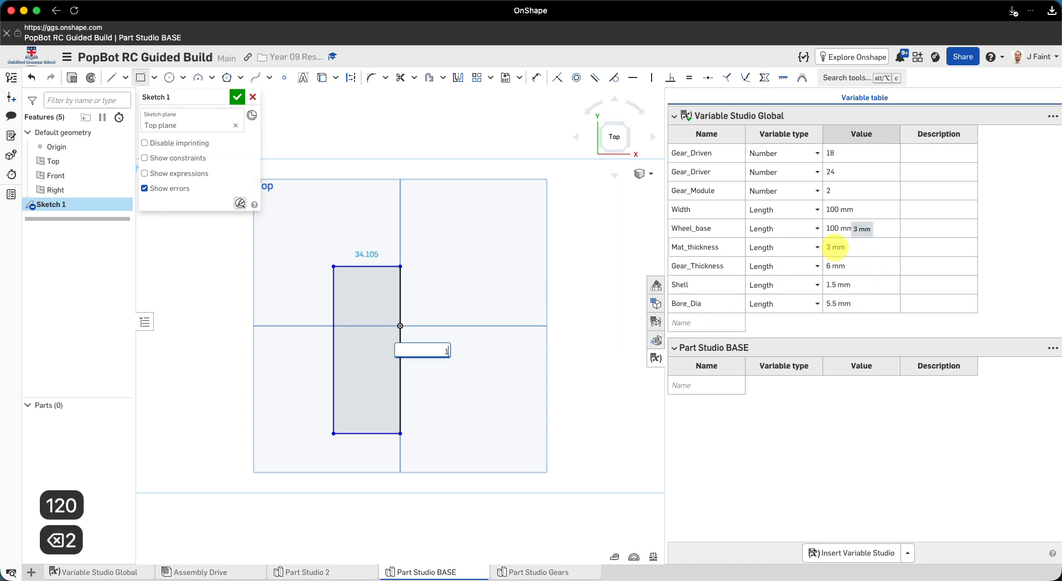
{"action": "type", "text": "20"}
{"action": "key", "text": "Return"}
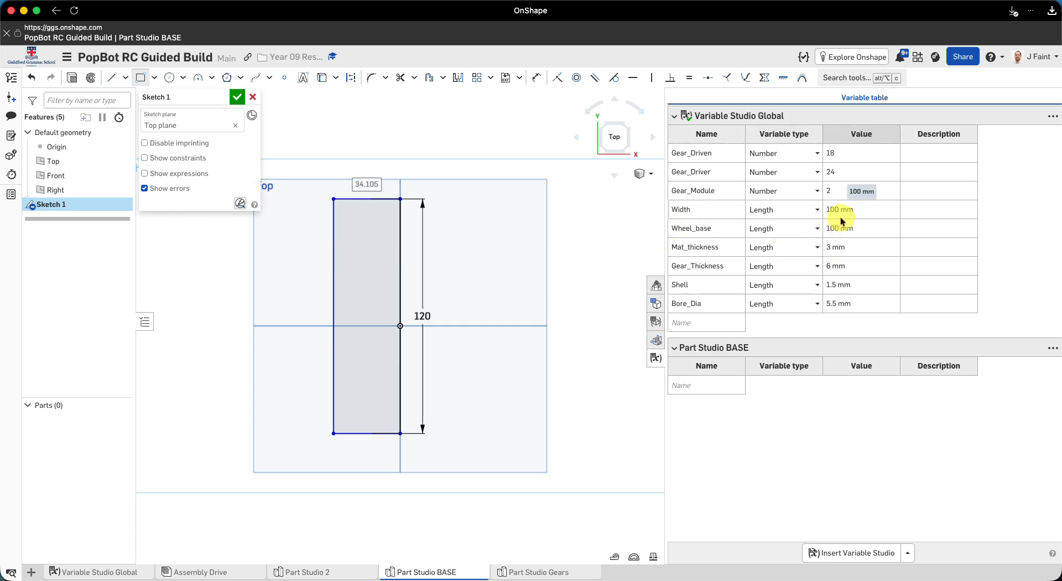
{"action": "key", "text": "w"}
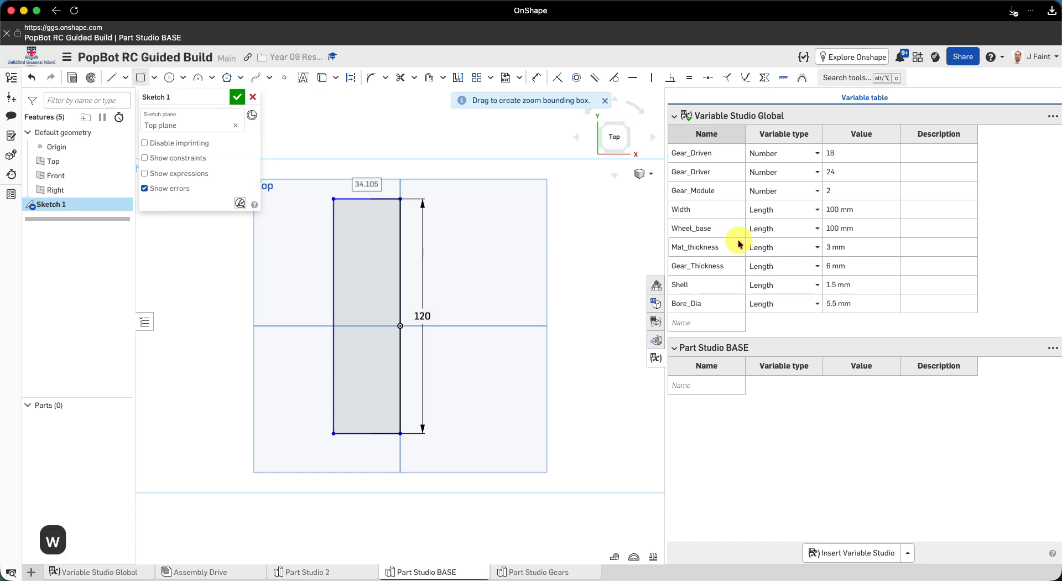
{"action": "key", "text": "i"}
{"action": "key", "text": "d"}
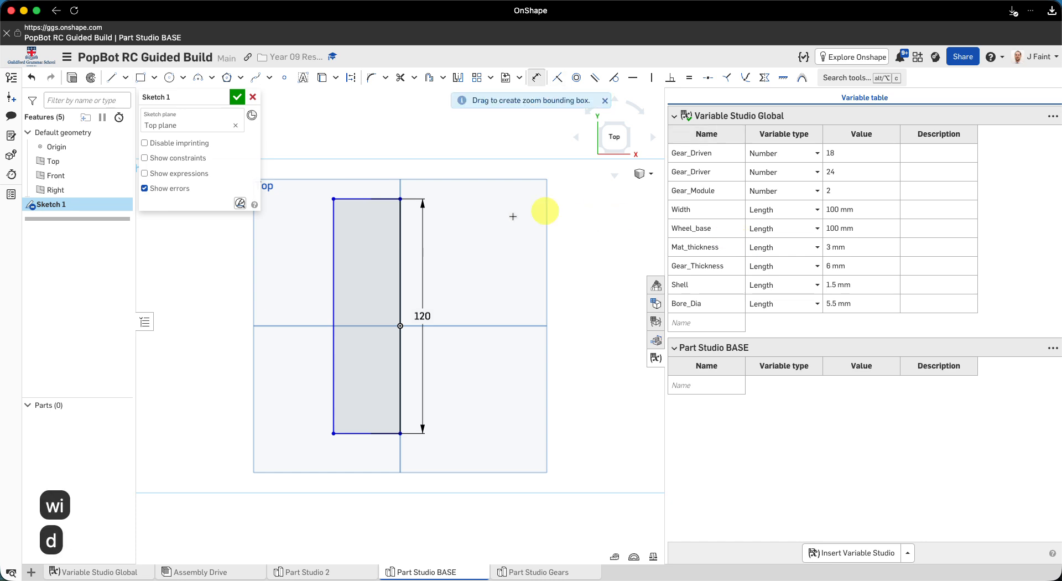
{"action": "left_click", "coordinate": [361, 199]}
{"action": "key", "text": "d"}
{"action": "left_click", "coordinate": [362, 199]}
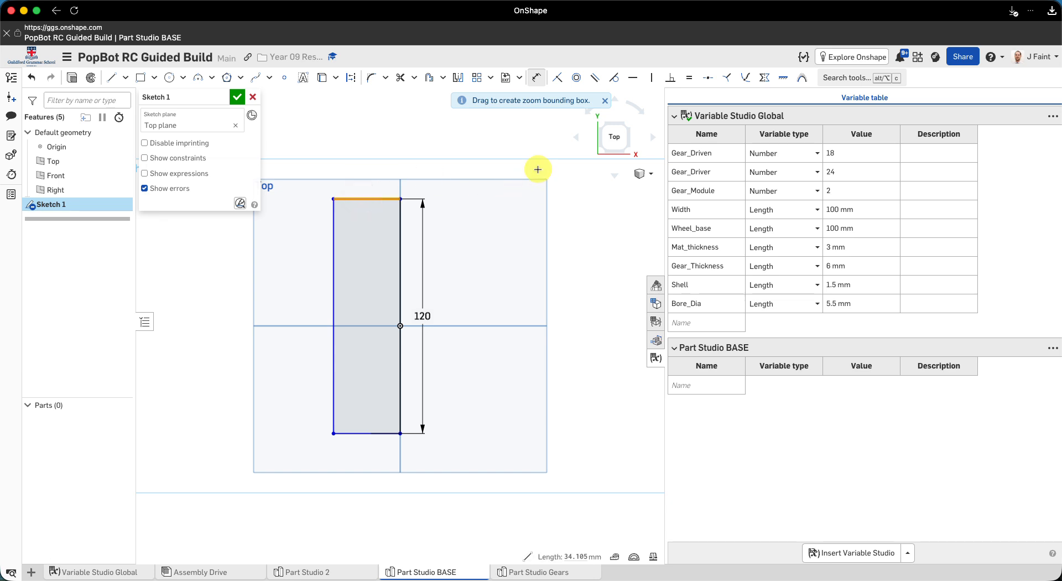
{"action": "key", "text": "Escape"}
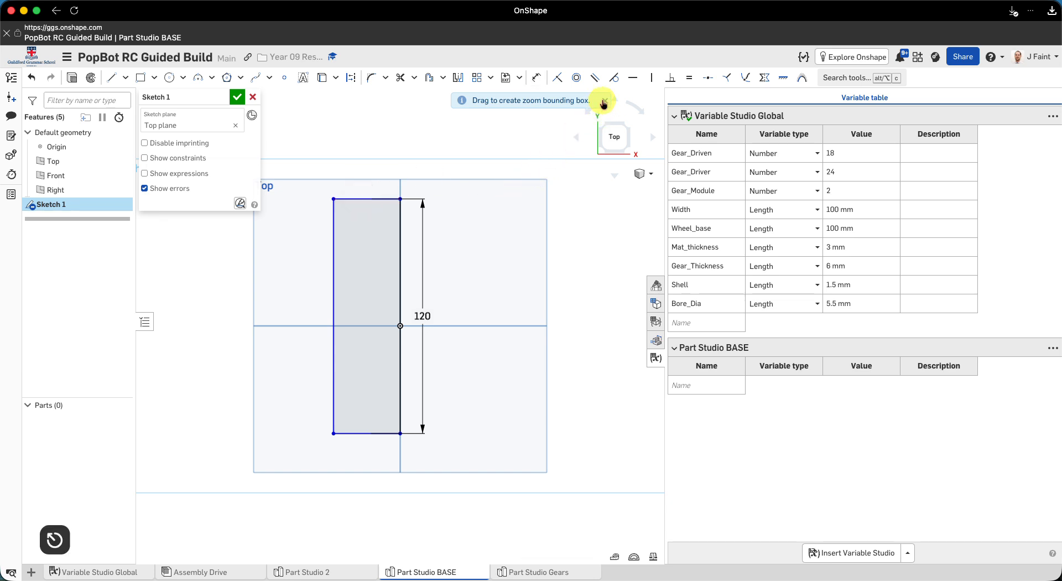
{"action": "left_click", "coordinate": [604, 101]}
Step: Dimension the rectangle's upper short edge as half of the #Width variable, giving 50 mm
{"action": "key", "text": "d"}
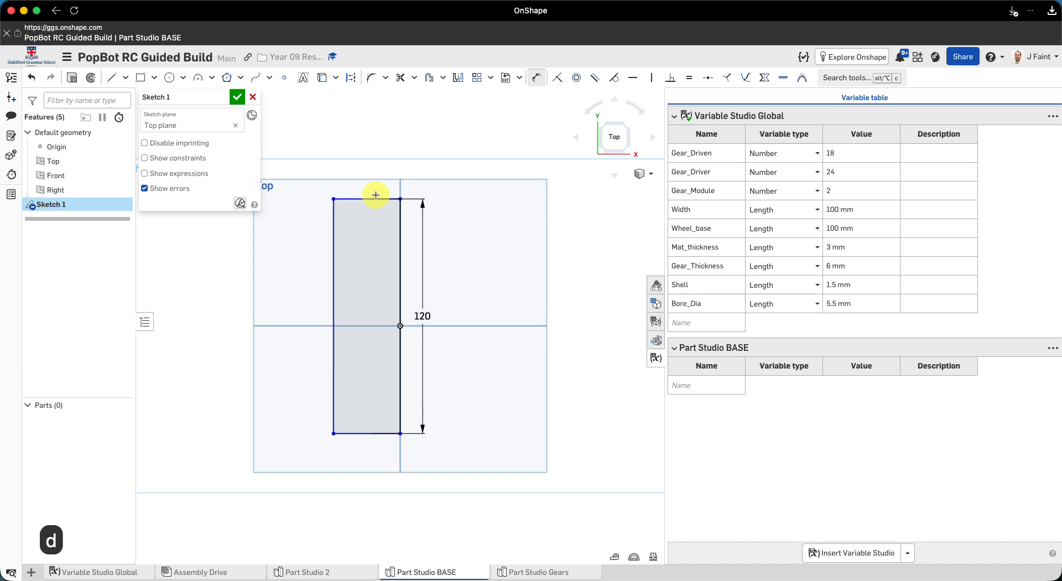
{"action": "left_click", "coordinate": [371, 198]}
{"action": "left_click", "coordinate": [371, 167]}
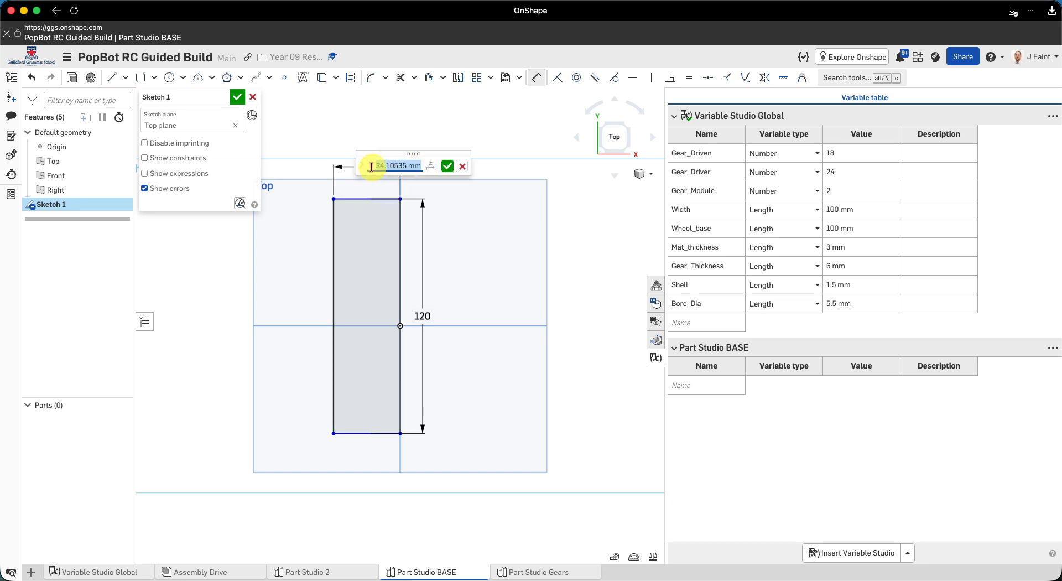
{"action": "type", "text": "wi"}
{"action": "key", "text": "Return"}
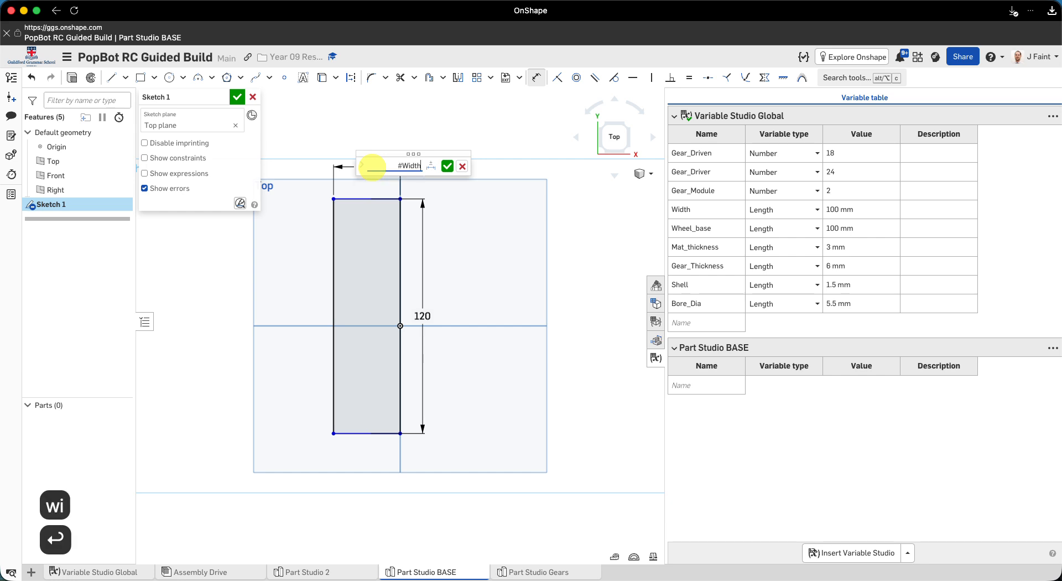
{"action": "type", "text": "/"}
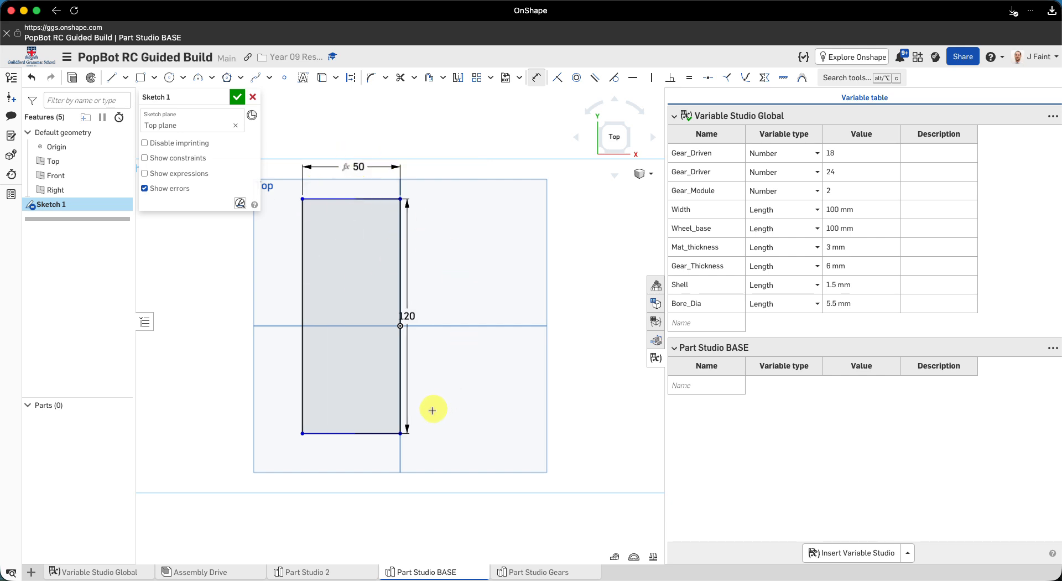
Step: Shift the rectangle slightly down along the vertical axis by its lower corner on that axis, and check it in a 3D view
{"action": "key", "text": "d"}
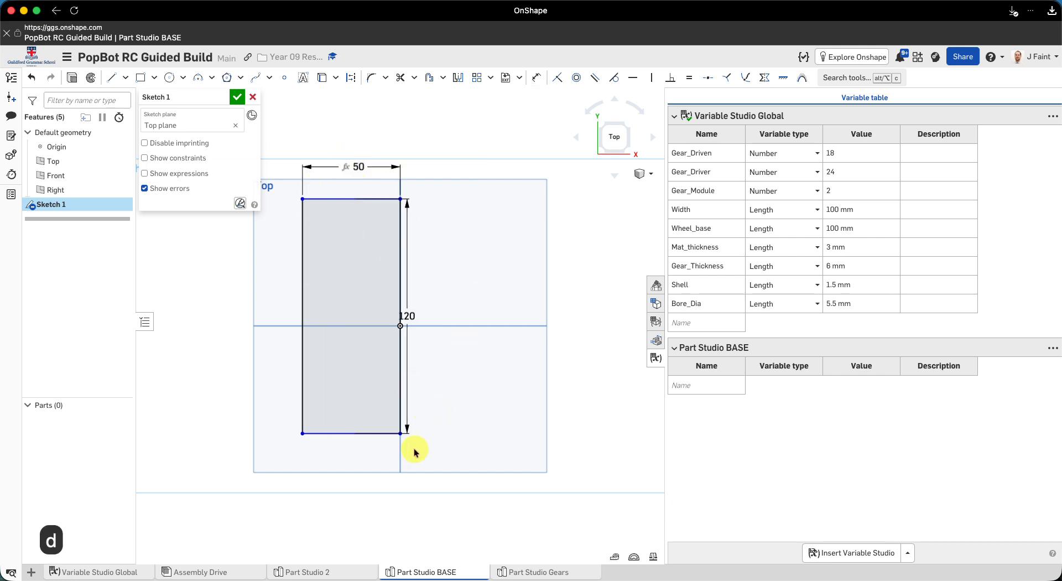
{"action": "key", "text": "Escape"}
{"action": "mouse_move", "coordinate": [400, 435]}
{"action": "left_mouse_down"}
{"action": "mouse_move", "coordinate": [399, 334]}
{"action": "mouse_move", "coordinate": [400, 441]}
{"action": "left_mouse_up"}
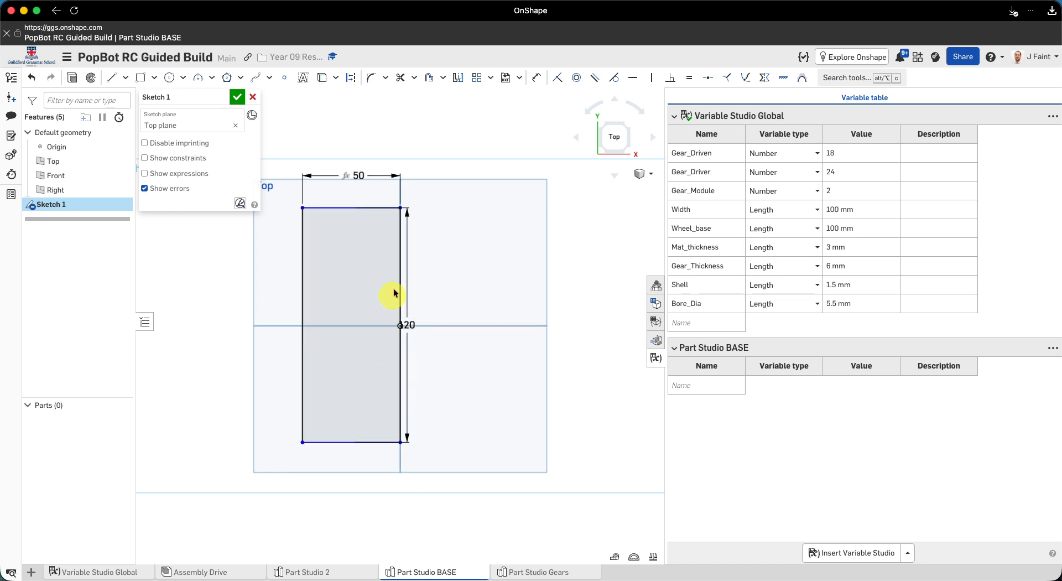
{"action": "key", "text": "shift+7"}
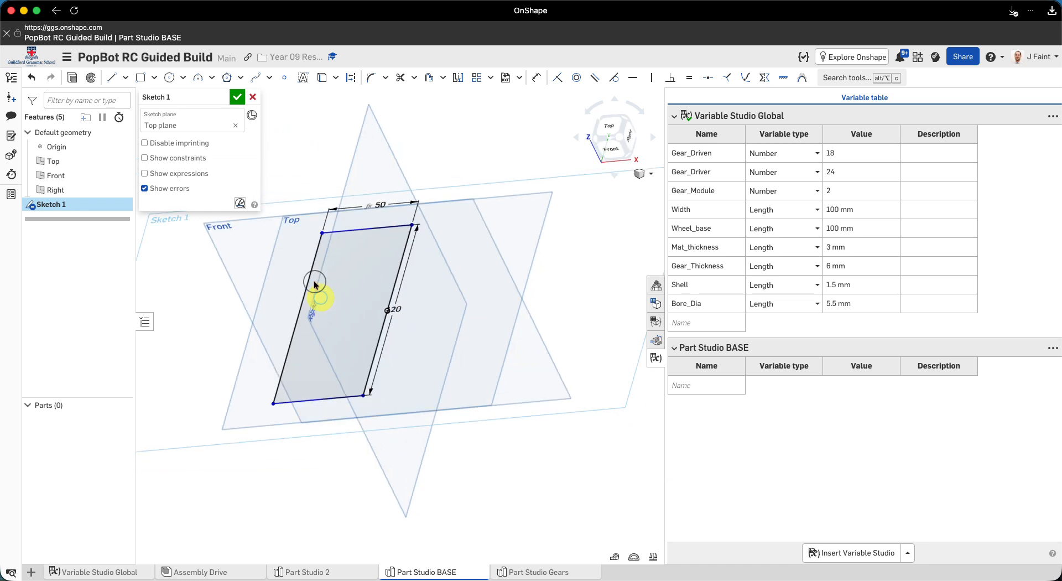
Step: Extrude the rectangle as a new solid with its depth driven by the #Mat_thickness variable
{"action": "key", "text": "shift+e"}
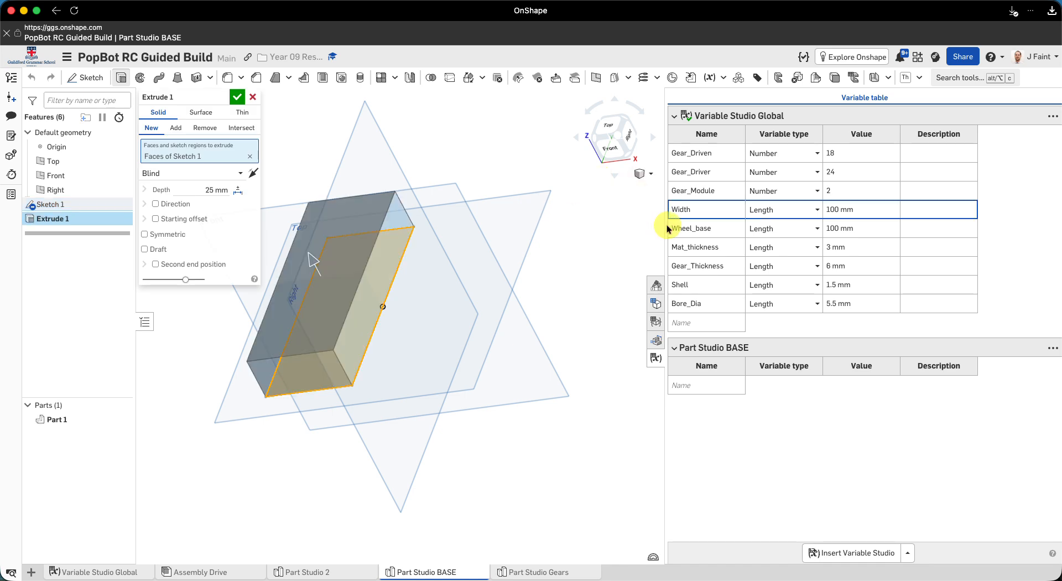
{"action": "left_click_drag", "start_coordinate": [665, 225], "coordinate": [803, 227]}
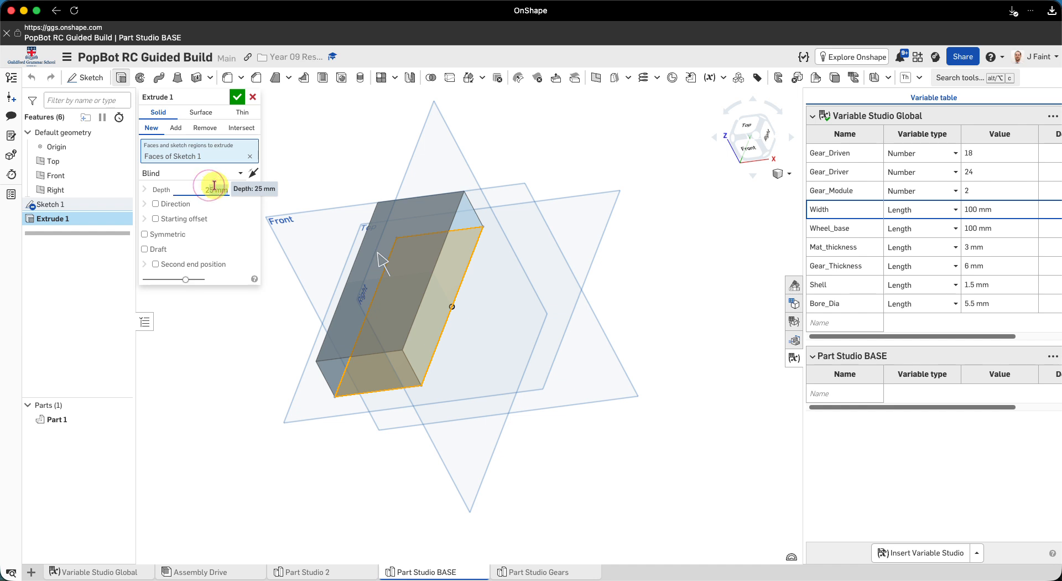
{"action": "type", "text": "m"}
{"action": "key", "text": "BackSpace"}
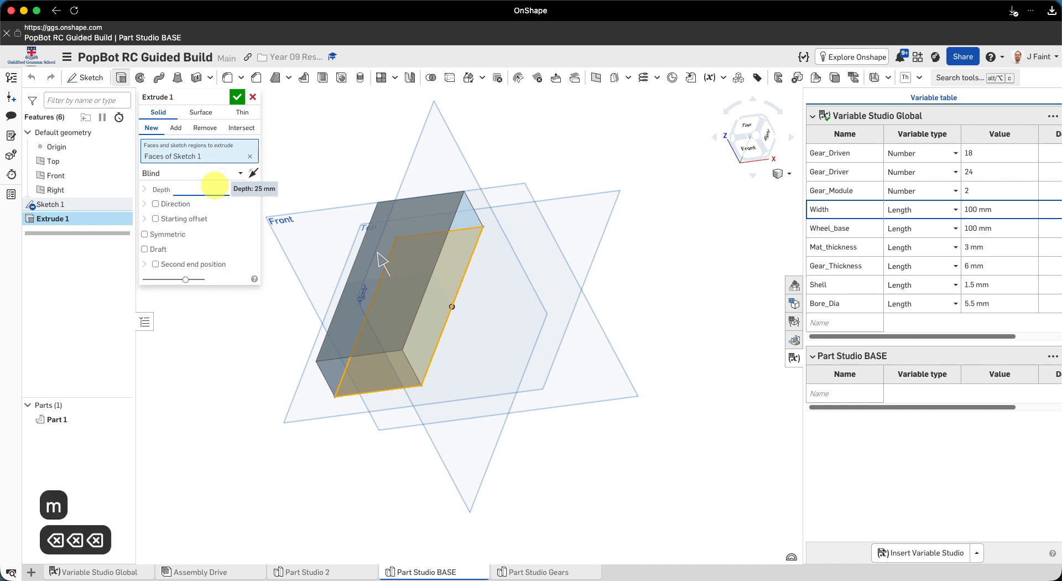
{"action": "type", "text": "ma"}
{"action": "key", "text": "Return"}
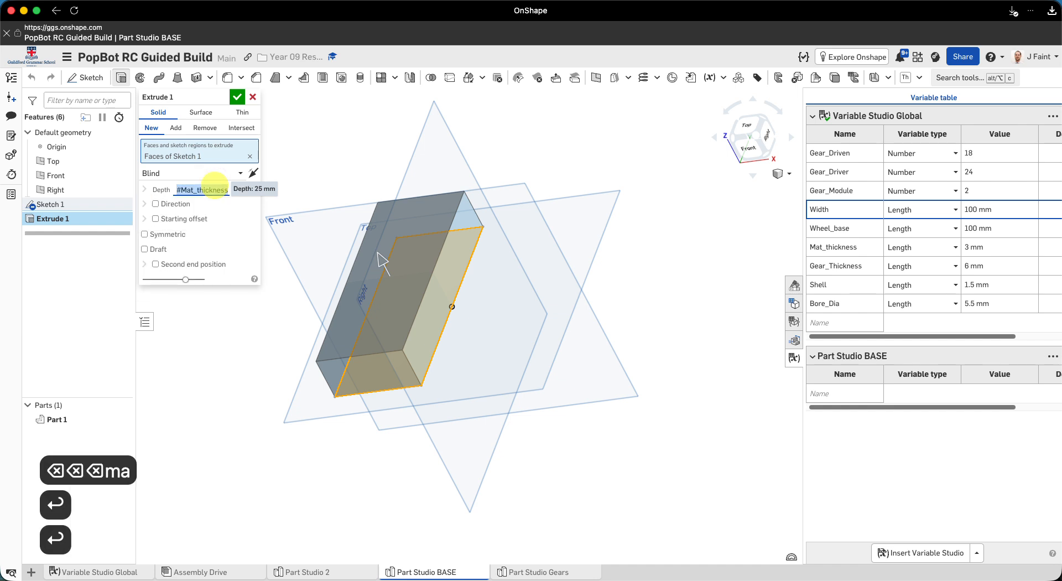
{"action": "key", "text": "Return"}
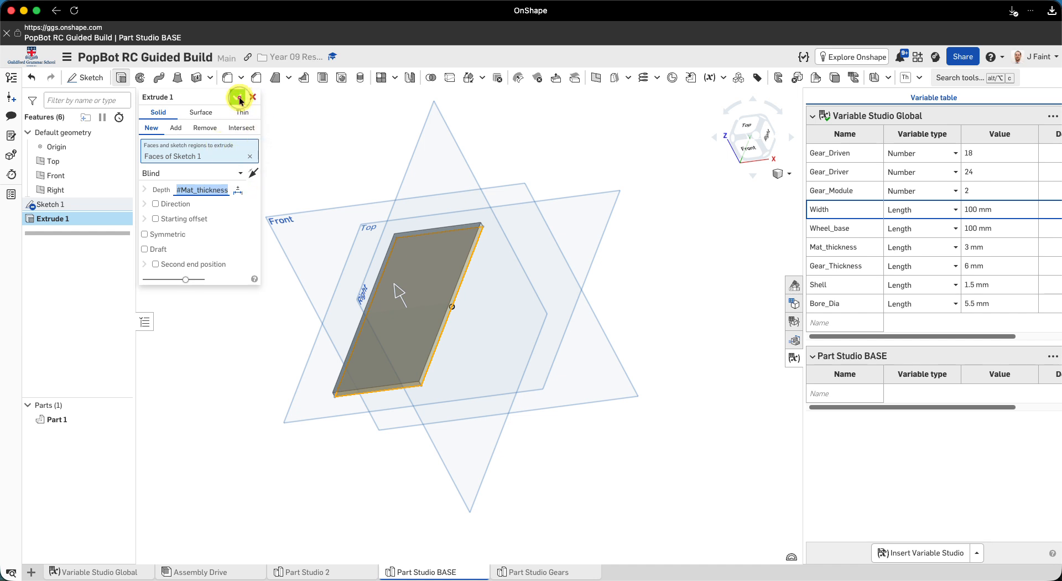
{"action": "left_click", "coordinate": [239, 100]}
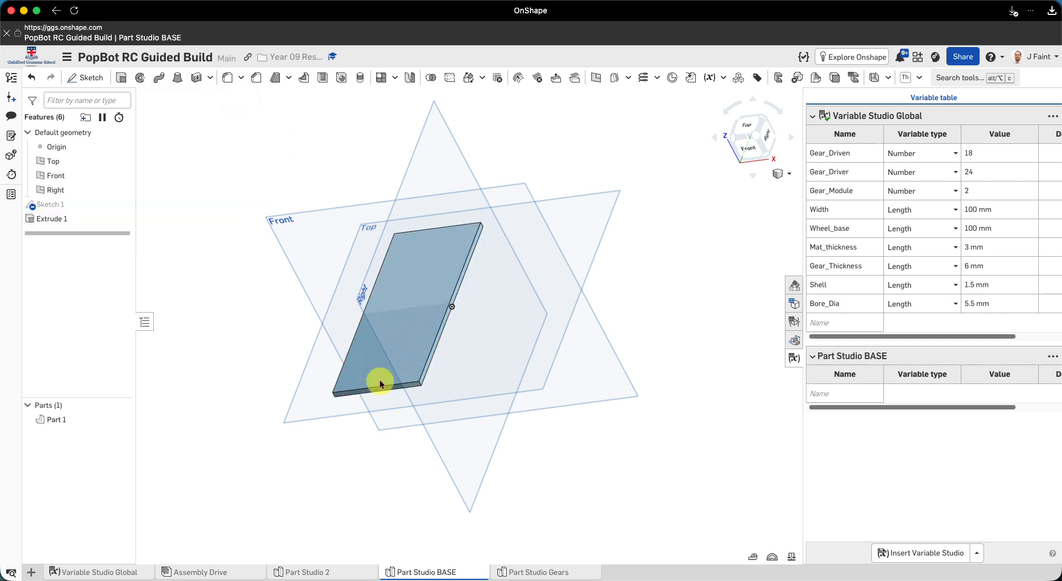
Step: Mirror the extruded half plate about the Right plane to form the full-width base as a single part
{"action": "right_click_drag", "start_coordinate": [381, 383], "coordinate": [388, 386]}
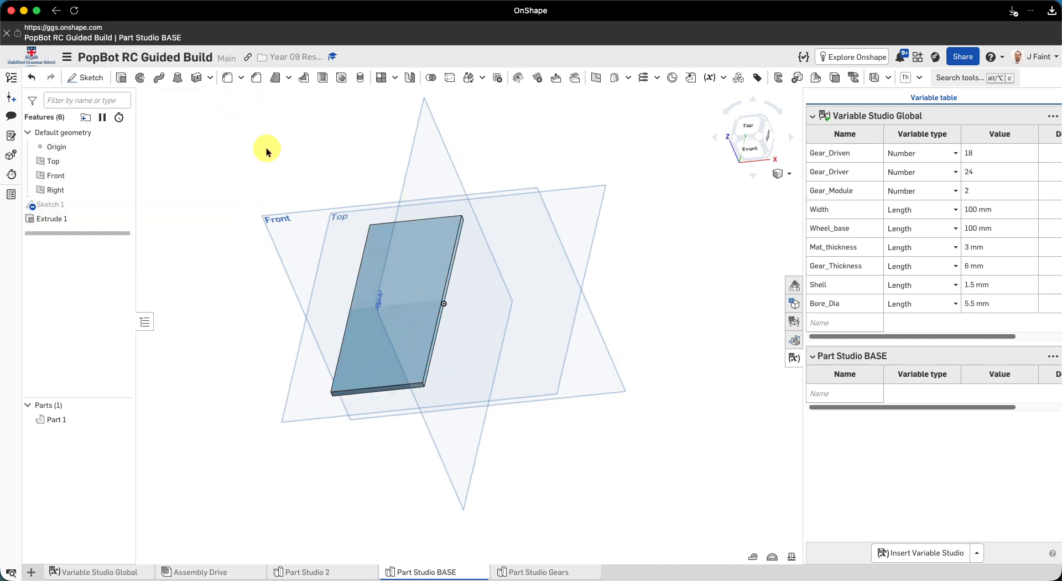
{"action": "left_click", "coordinate": [410, 81]}
{"action": "scroll", "coordinate": [475, 292], "scroll_direction": "up", "scroll_amount": 3}
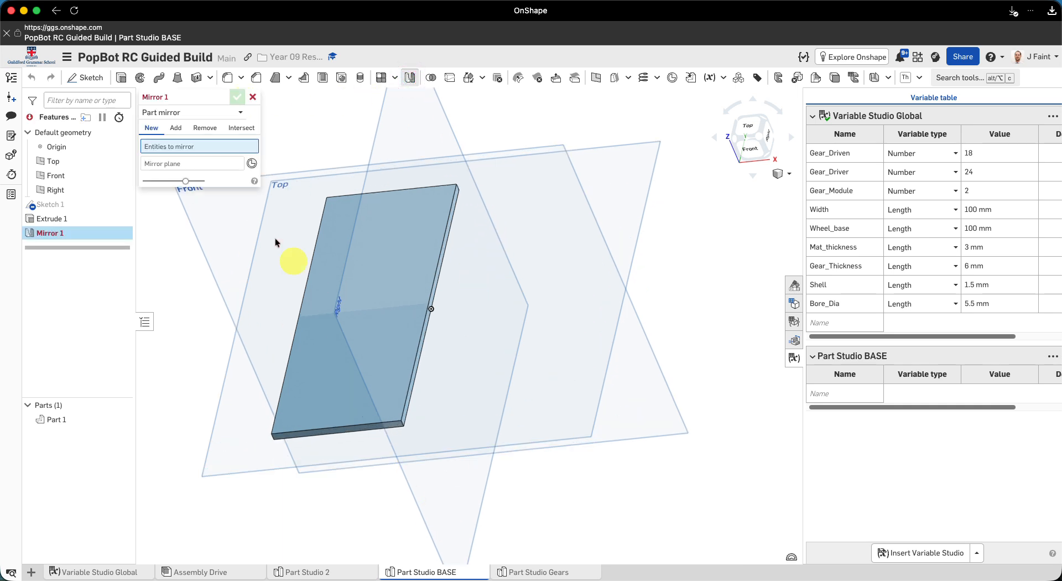
{"action": "left_click", "coordinate": [306, 411]}
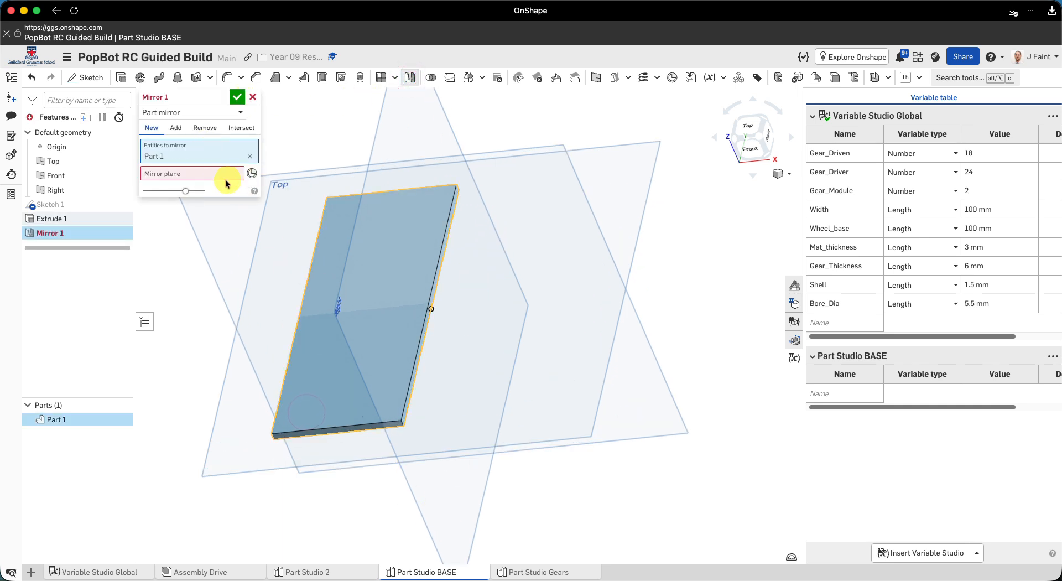
{"action": "left_click", "coordinate": [465, 502]}
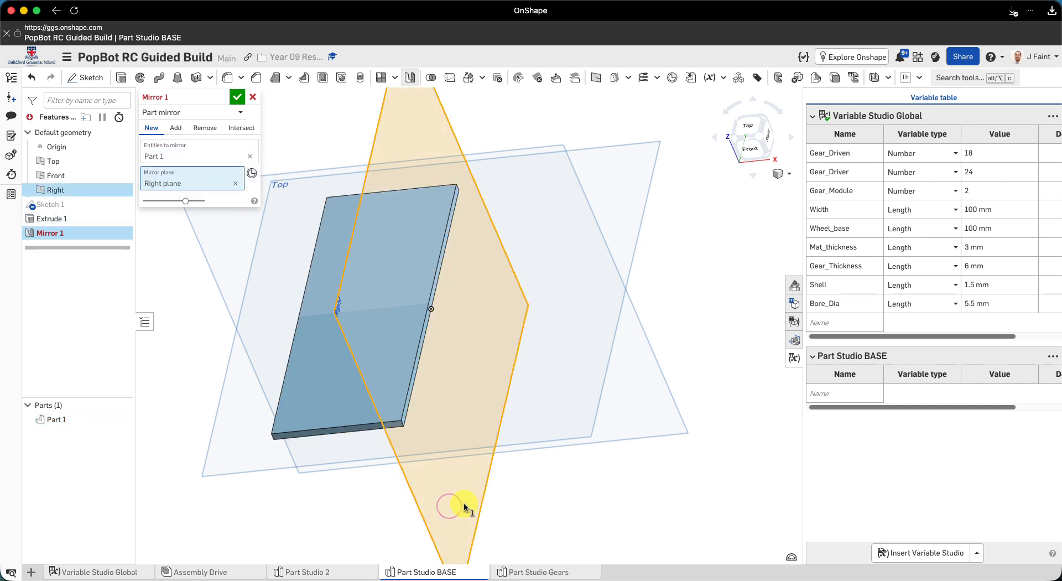
{"action": "left_click", "coordinate": [237, 96]}
{"action": "right_click_drag", "start_coordinate": [498, 284], "coordinate": [429, 284]}
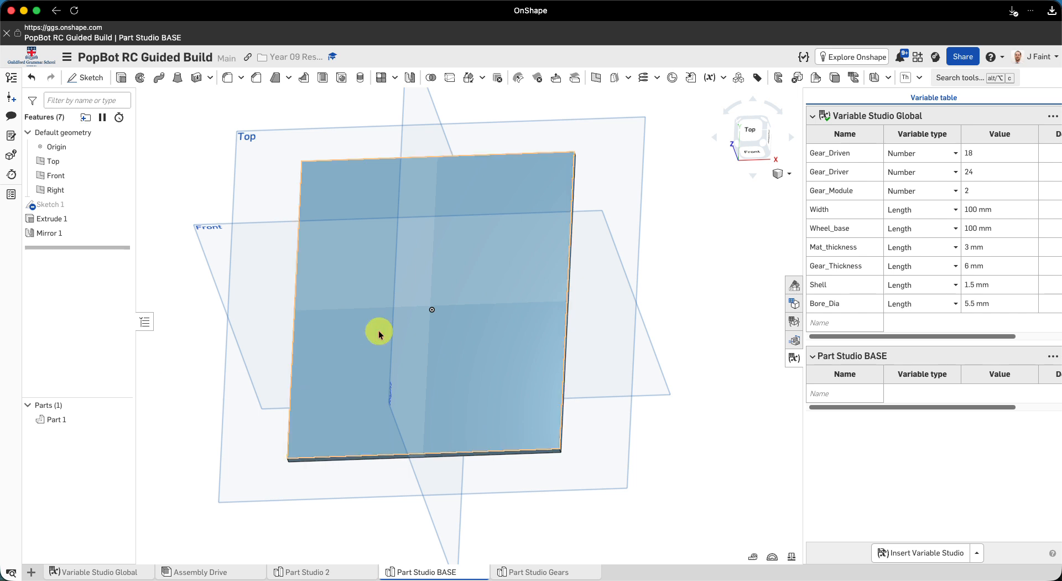
Step: Rename the plate in the parts list as Base
{"action": "right_click", "coordinate": [69, 424]}
{"action": "left_click", "coordinate": [106, 225]}
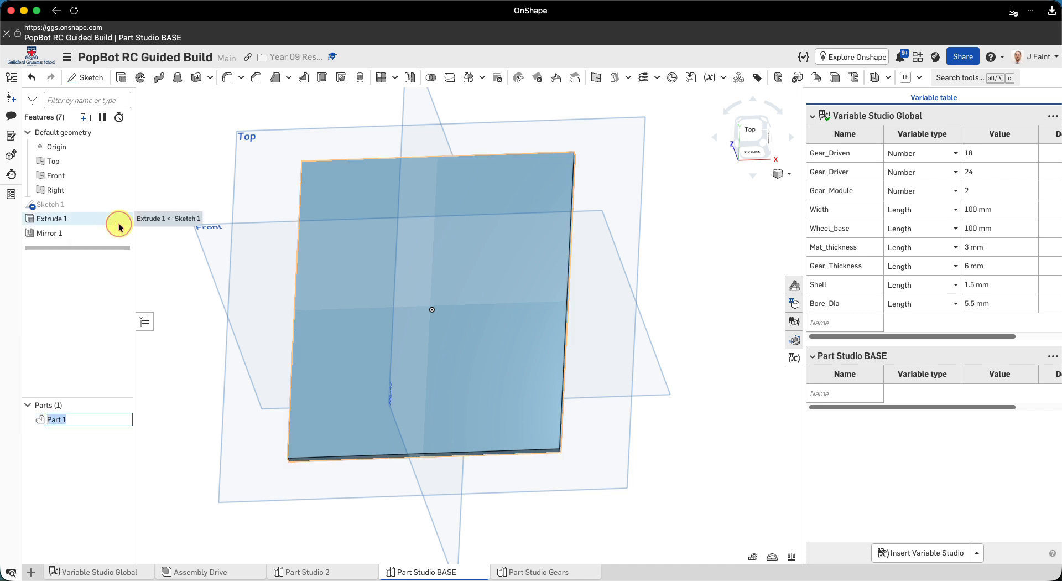
{"action": "type", "text": "Base"}
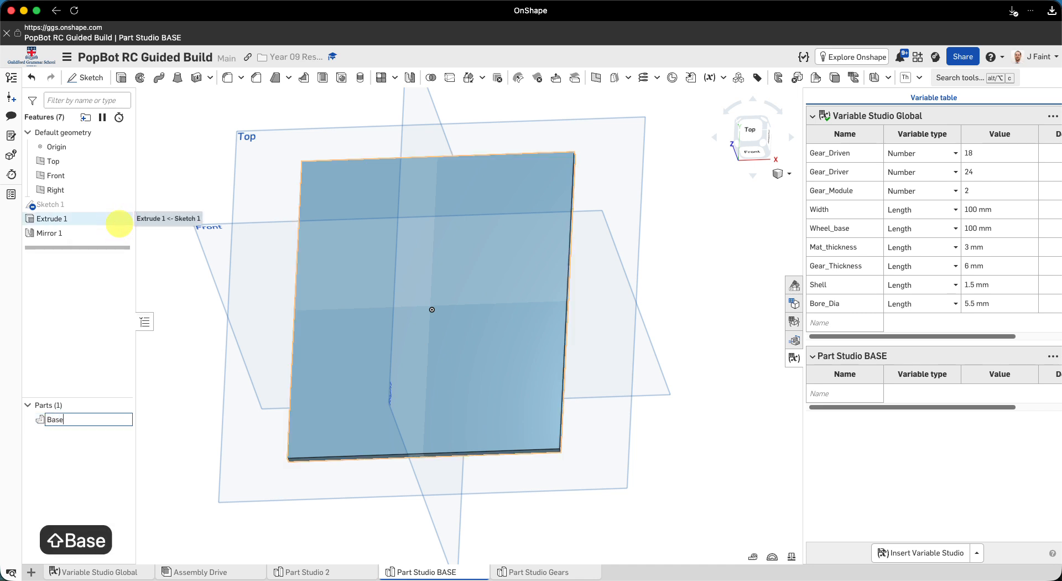
{"action": "key", "text": "Return"}
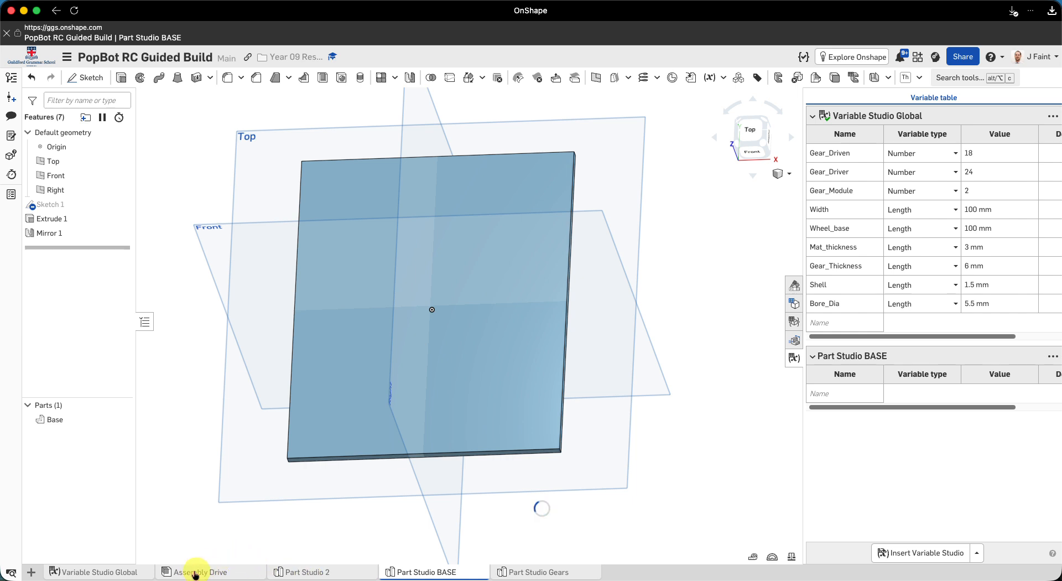
Step: Create a new assembly in the document and name it PopBot
{"action": "mouse_move", "coordinate": [208, 576]}
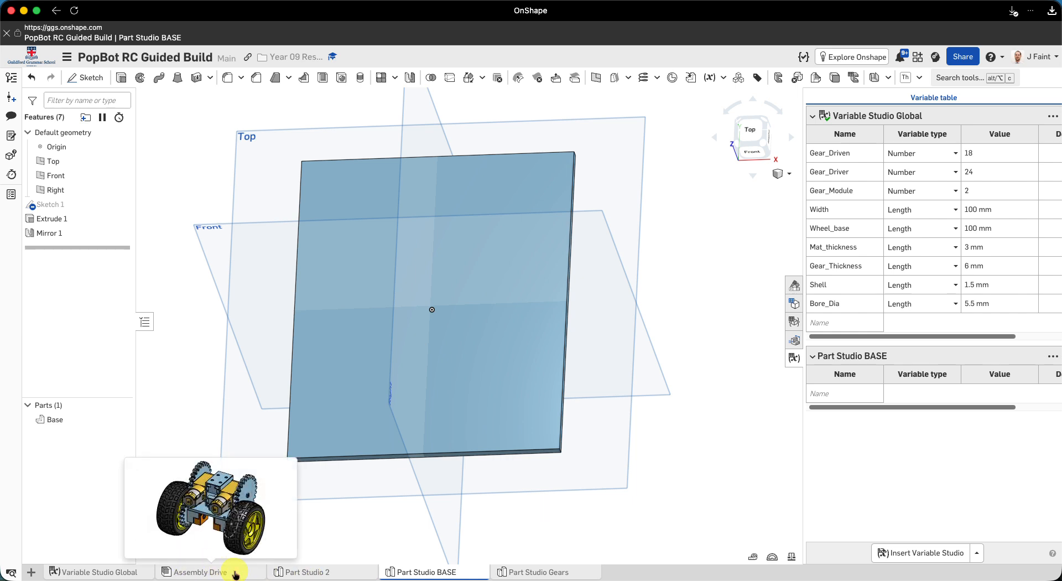
{"action": "left_click", "coordinate": [28, 573]}
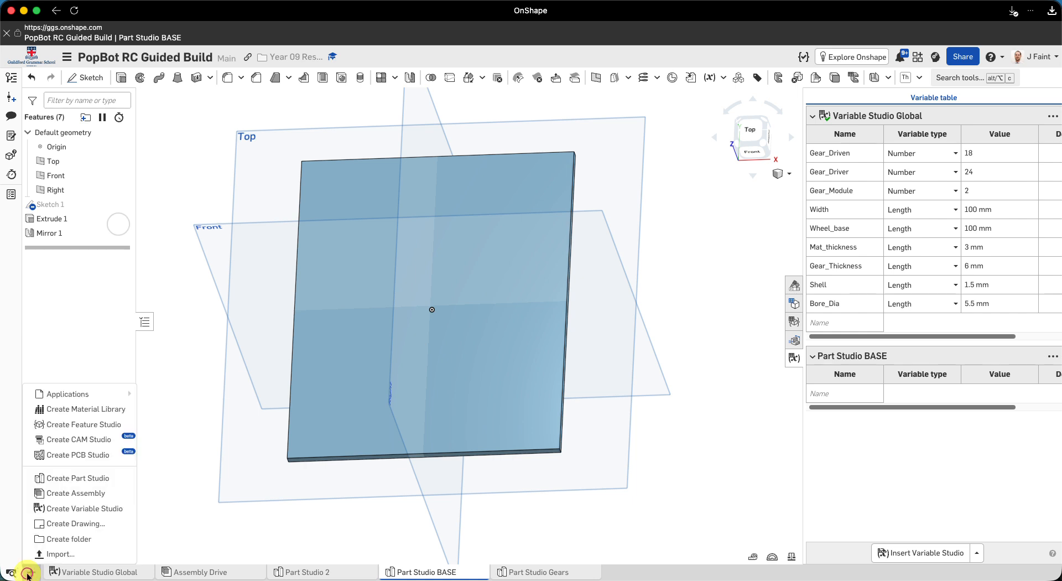
{"action": "left_click", "coordinate": [67, 493]}
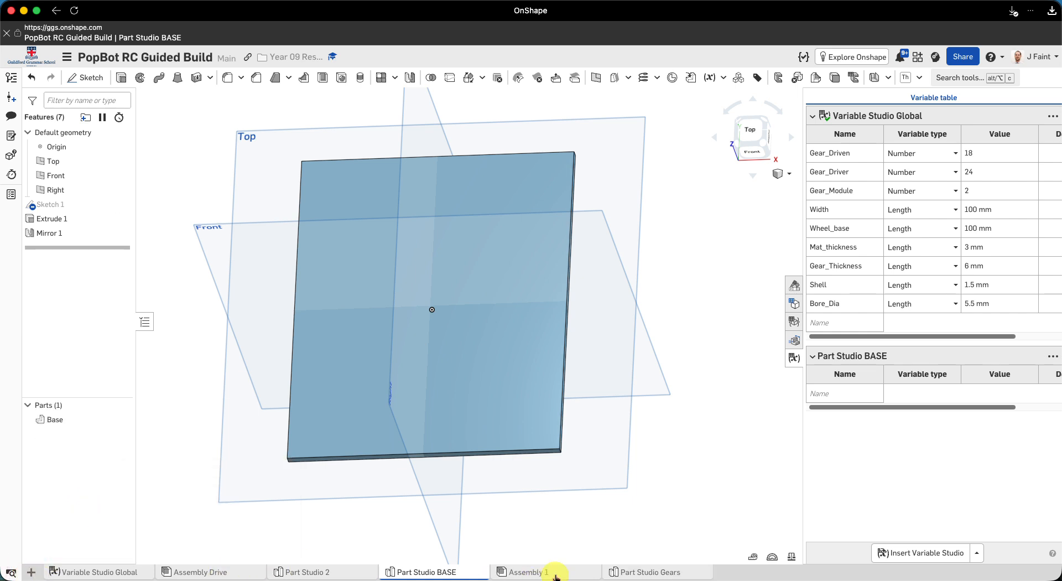
{"action": "left_click", "coordinate": [534, 574]}
{"action": "right_click", "coordinate": [536, 573]}
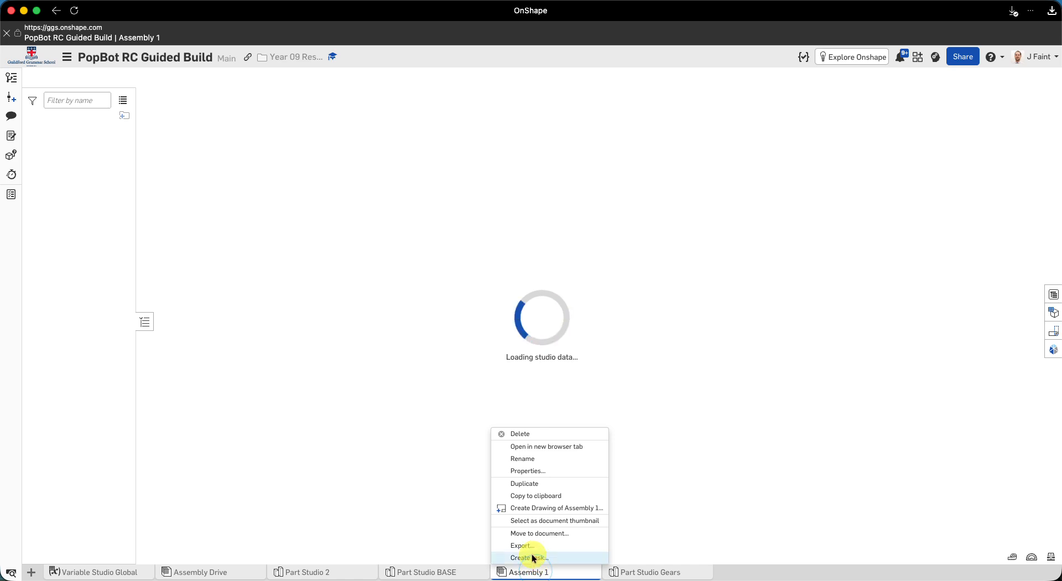
{"action": "left_click", "coordinate": [530, 459]}
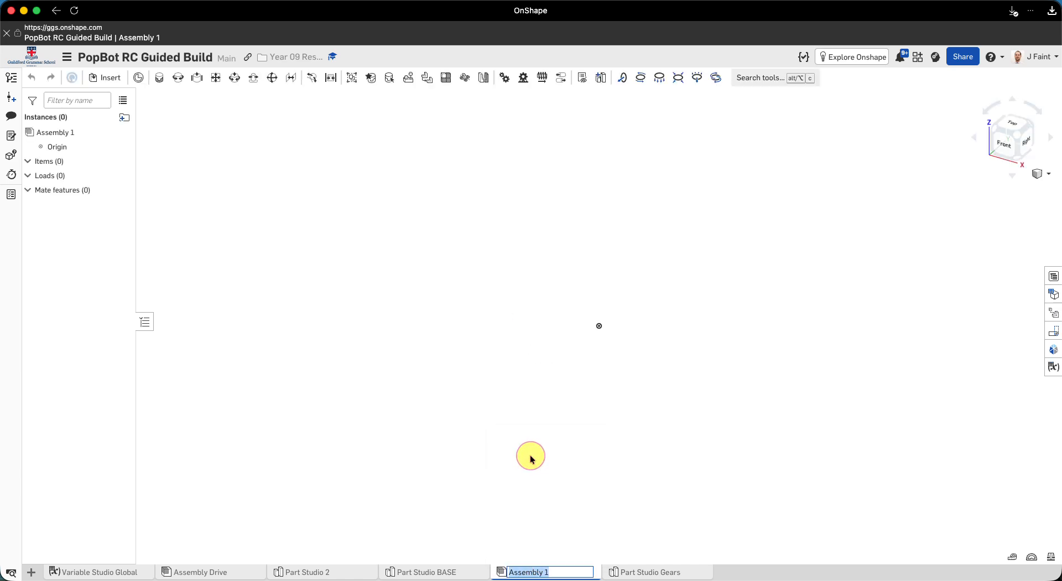
{"action": "type", "text": "PopBot"}
{"action": "key", "text": "Return"}
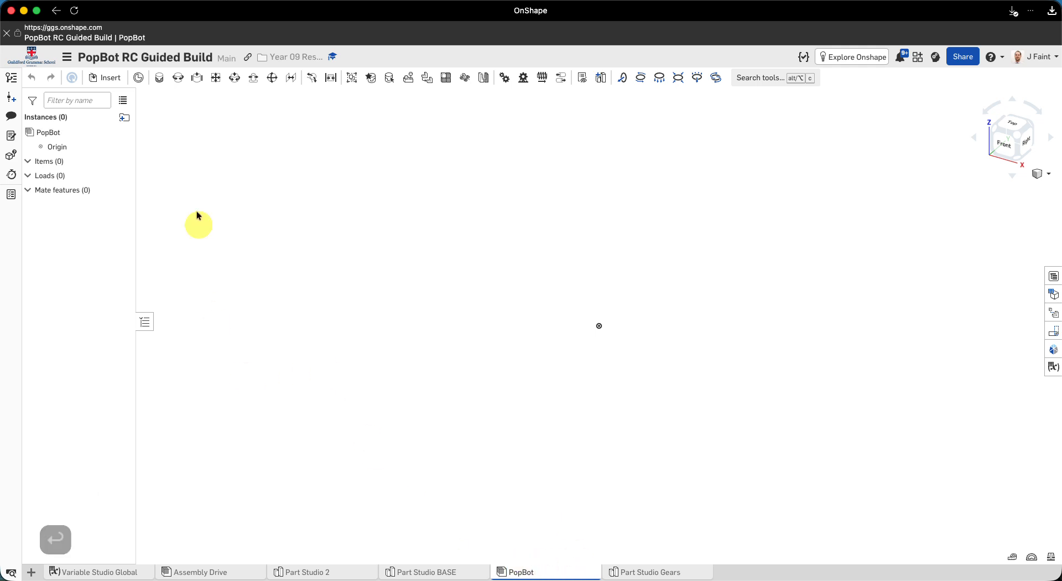
Step: Insert the Base part and the Assembly Drive sub-assembly into the PopBot assembly, placing the drive above the rear of the base
{"action": "left_click", "coordinate": [110, 80]}
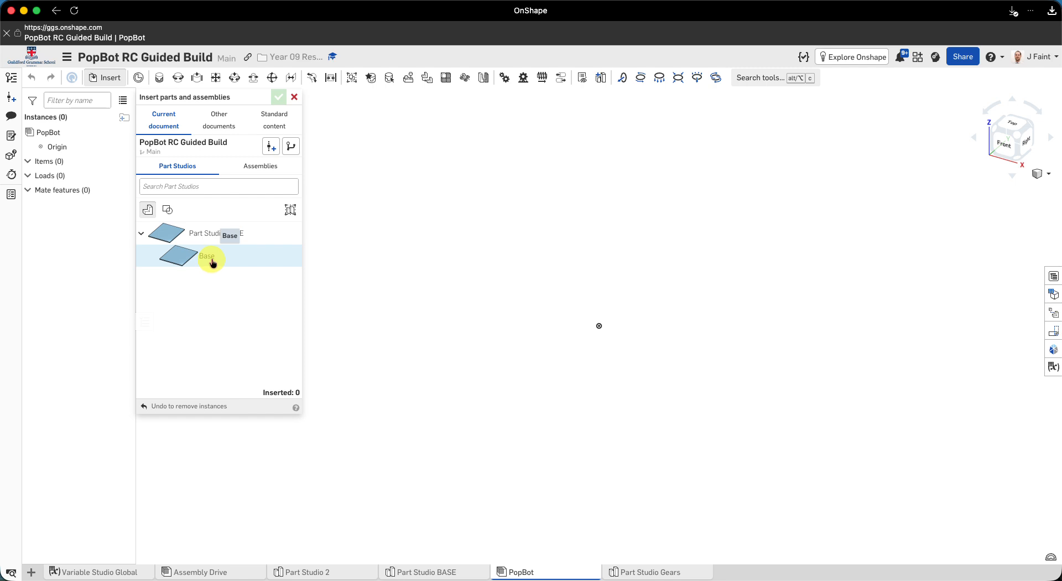
{"action": "left_click", "coordinate": [552, 336]}
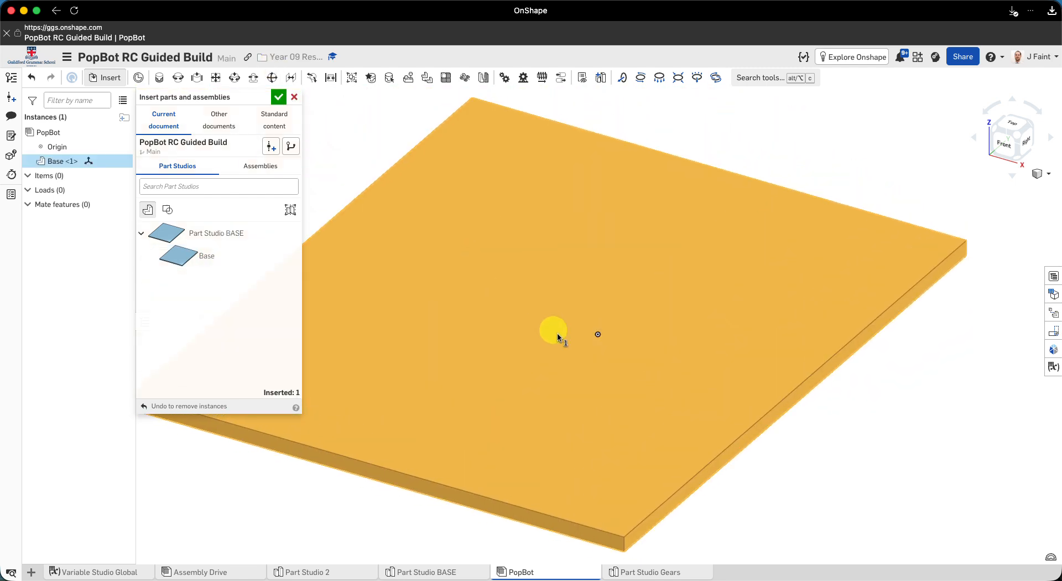
{"action": "right_click_drag", "start_coordinate": [573, 348], "coordinate": [380, 198]}
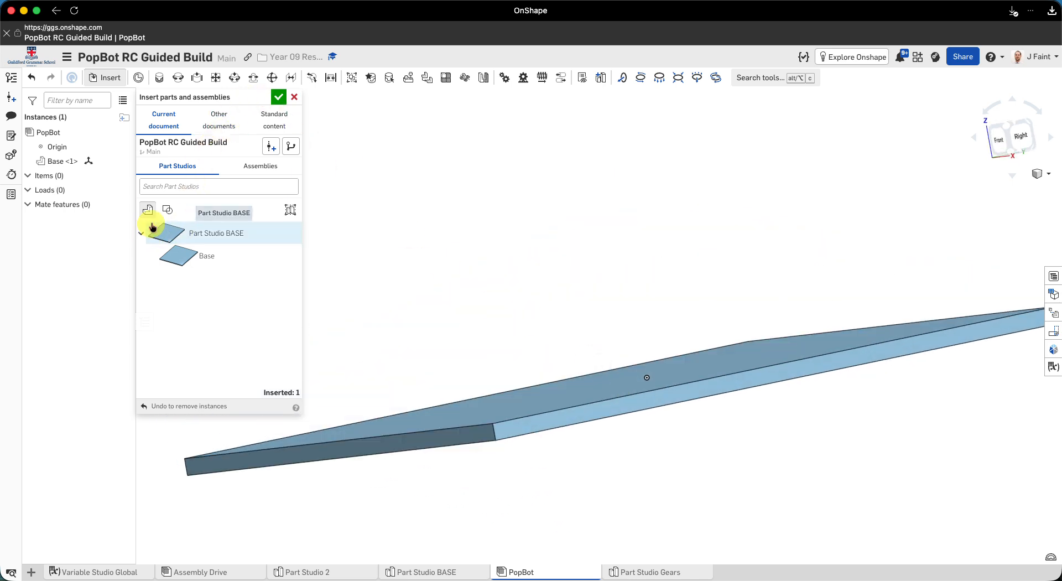
{"action": "left_click", "coordinate": [260, 167]}
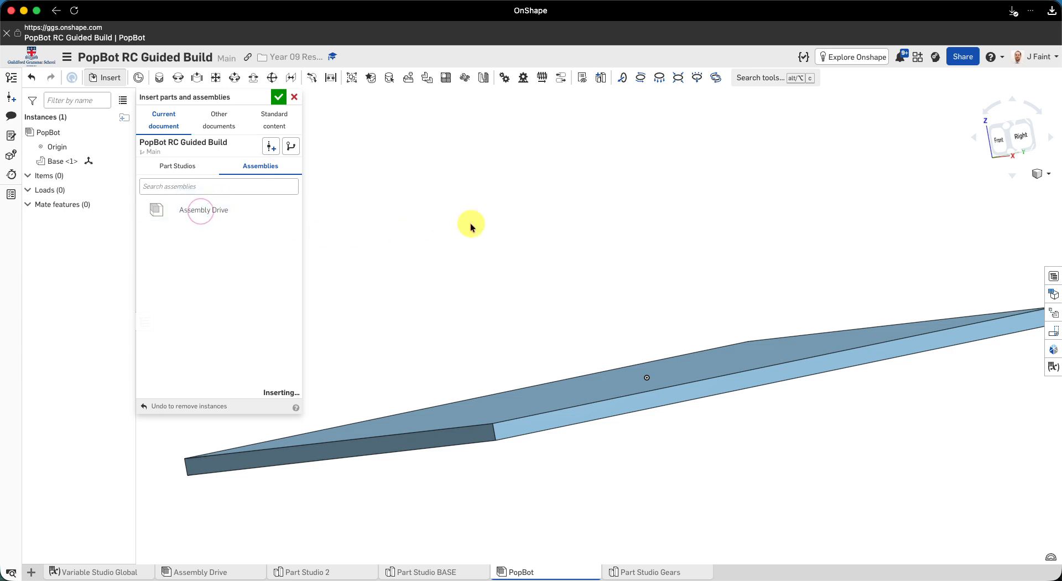
{"action": "scroll", "coordinate": [469, 227], "scroll_direction": "down", "scroll_amount": 5}
{"action": "right_click_drag", "start_coordinate": [512, 235], "coordinate": [526, 259]}
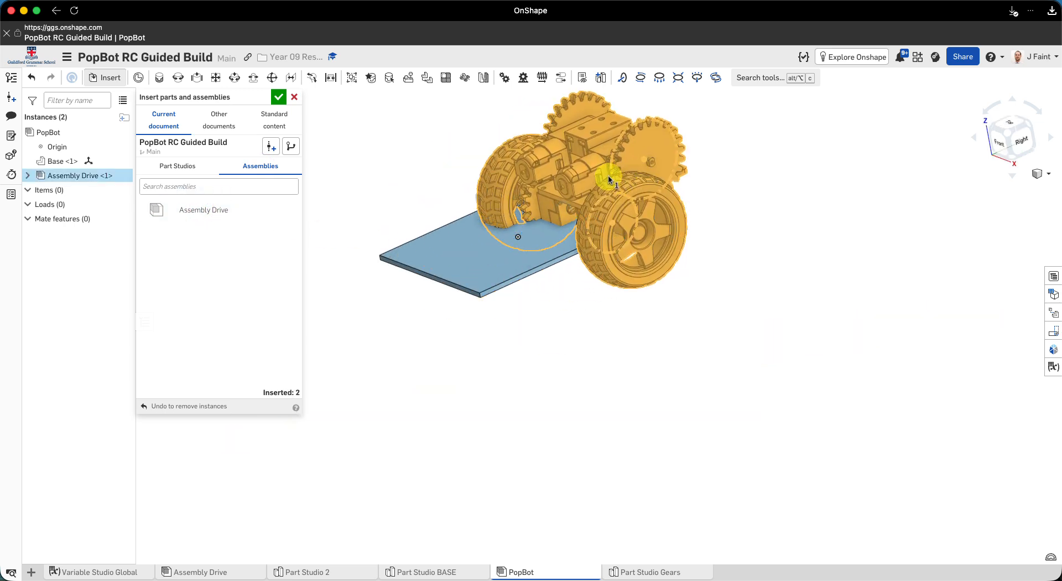
{"action": "left_click", "coordinate": [606, 159]}
{"action": "mouse_move", "coordinate": [579, 259]}
{"action": "right_mouse_down"}
{"action": "mouse_move", "coordinate": [562, 256]}
{"action": "mouse_move", "coordinate": [596, 261]}
{"action": "right_mouse_up"}
{"action": "left_click", "coordinate": [275, 99]}
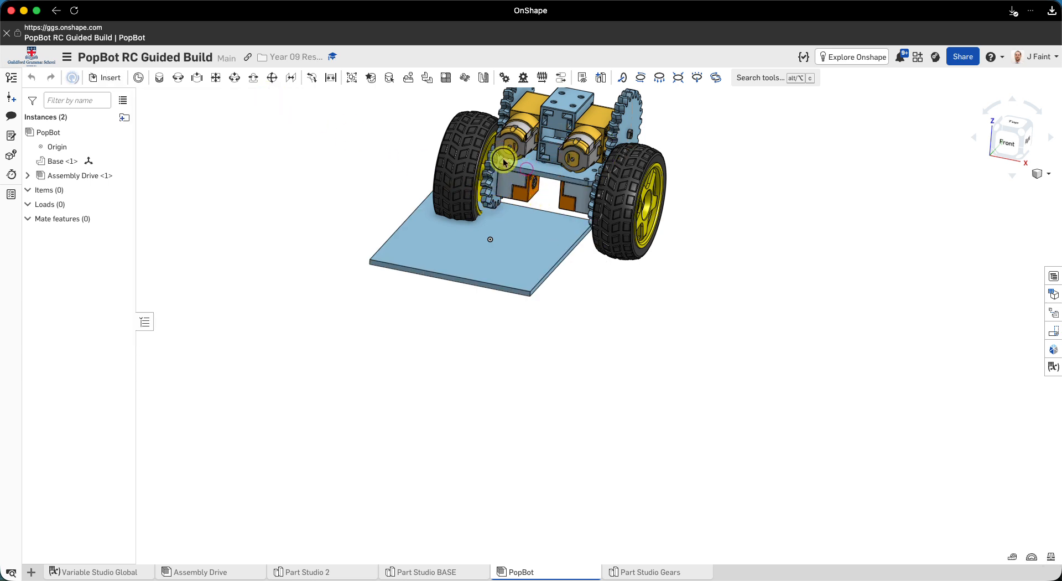
Step: Fasten the mate connector at the centre of the Base's underside to the assembly origin with a Fastened mate
{"action": "right_click_drag", "start_coordinate": [509, 240], "coordinate": [473, 284]}
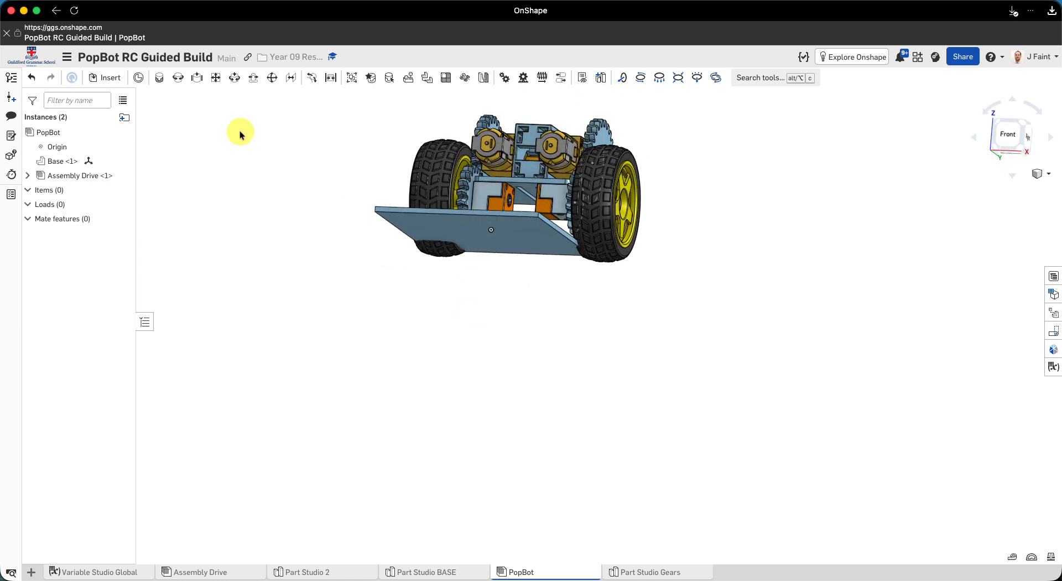
{"action": "left_click", "coordinate": [159, 77]}
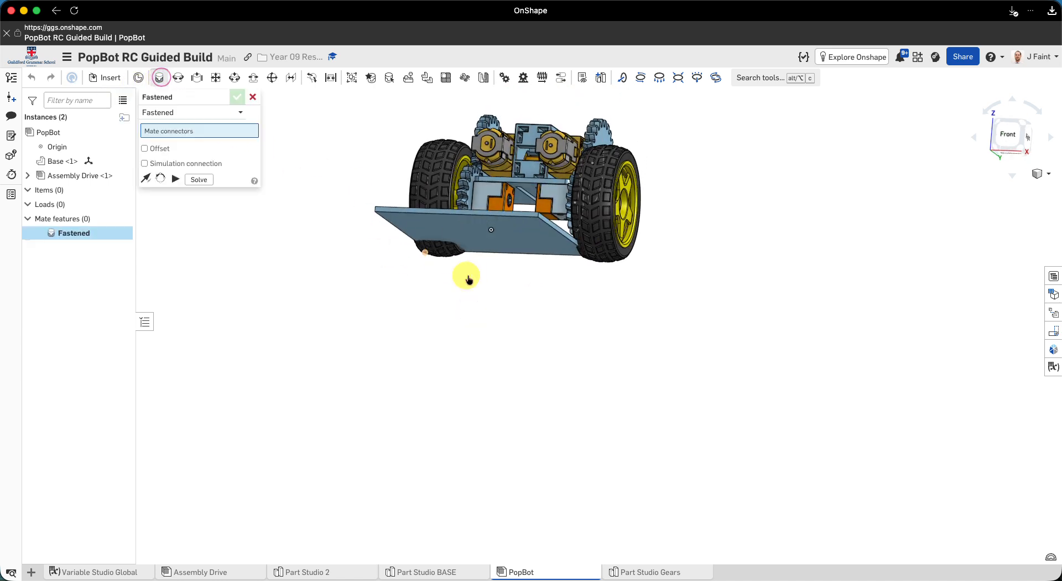
{"action": "left_click", "coordinate": [481, 242]}
{"action": "right_click_drag", "start_coordinate": [492, 234], "coordinate": [494, 243]}
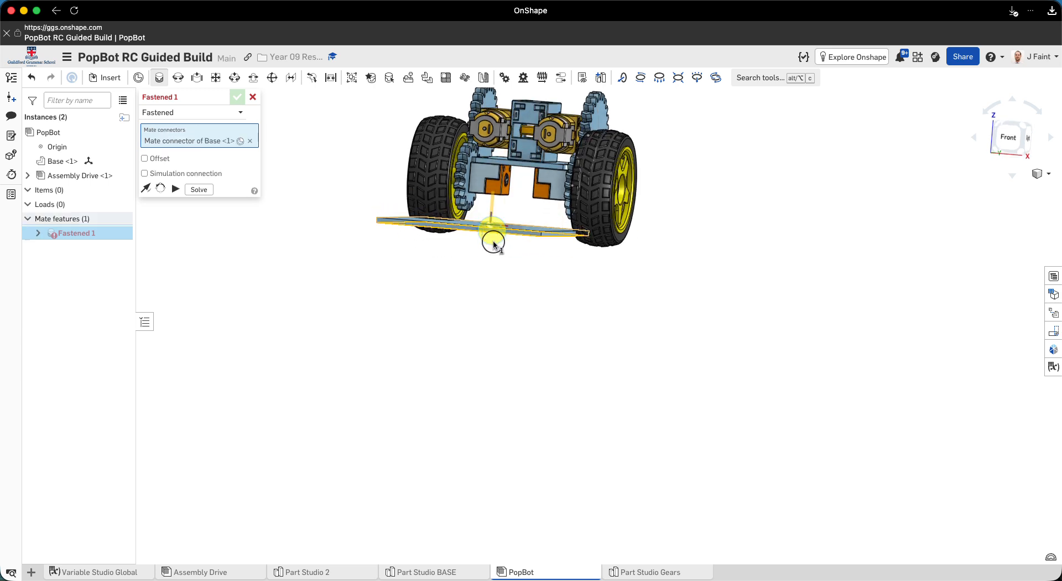
{"action": "left_click", "coordinate": [493, 318]}
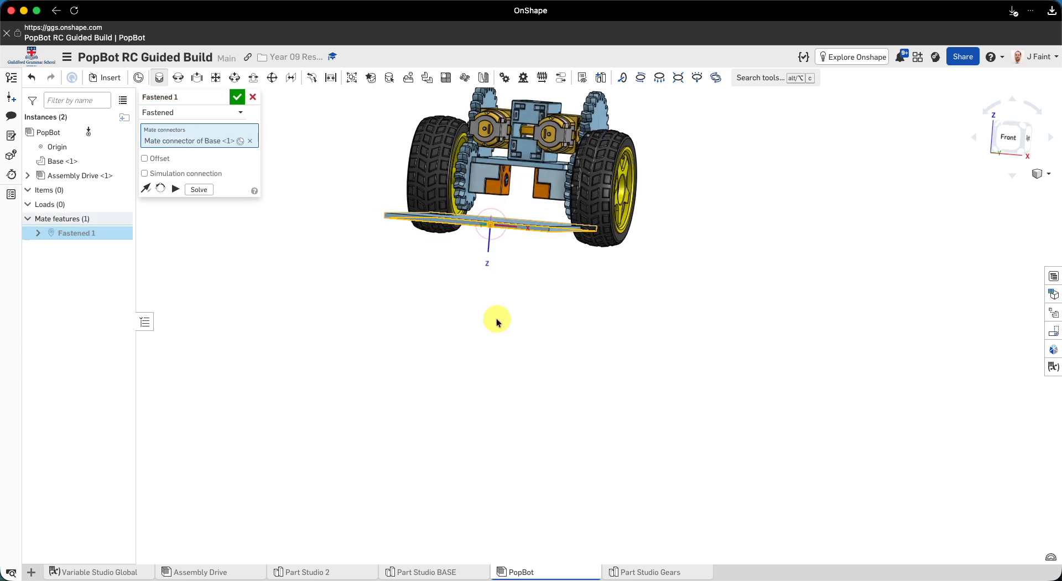
{"action": "left_click", "coordinate": [236, 98]}
Step: Measure the distance between the outer side faces of the two drive motors above the Base
{"action": "right_click_drag", "start_coordinate": [235, 97], "coordinate": [404, 200]}
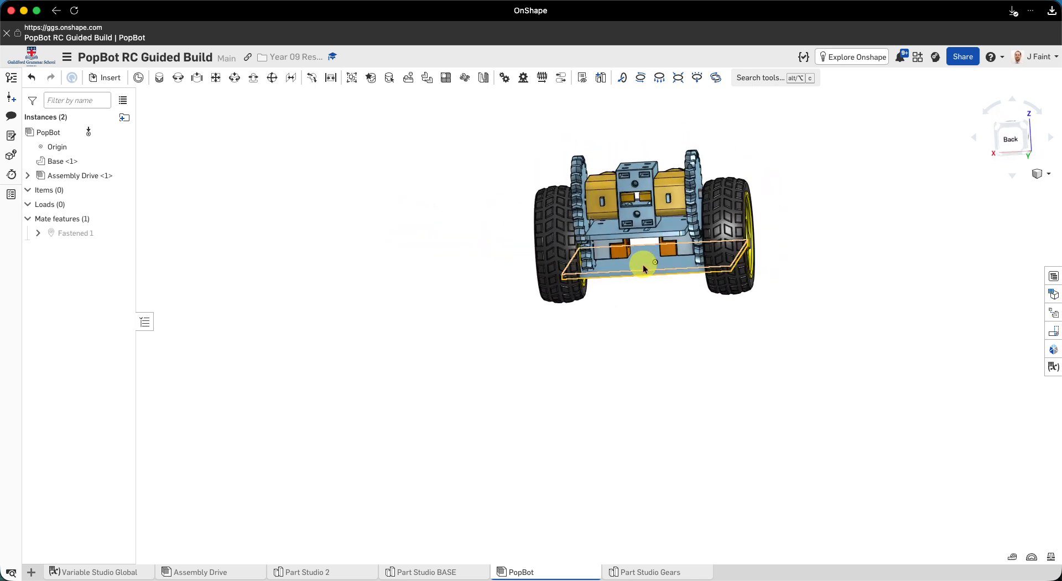
{"action": "scroll", "coordinate": [628, 332], "scroll_direction": "up", "scroll_amount": 5}
{"action": "right_click_drag", "start_coordinate": [650, 393], "coordinate": [674, 360]}
{"action": "mouse_move", "coordinate": [765, 272]}
{"action": "right_mouse_down"}
{"action": "mouse_move", "coordinate": [762, 286]}
{"action": "mouse_move", "coordinate": [765, 270]}
{"action": "right_mouse_up"}
{"action": "right_click_drag", "start_coordinate": [752, 233], "coordinate": [756, 199]}
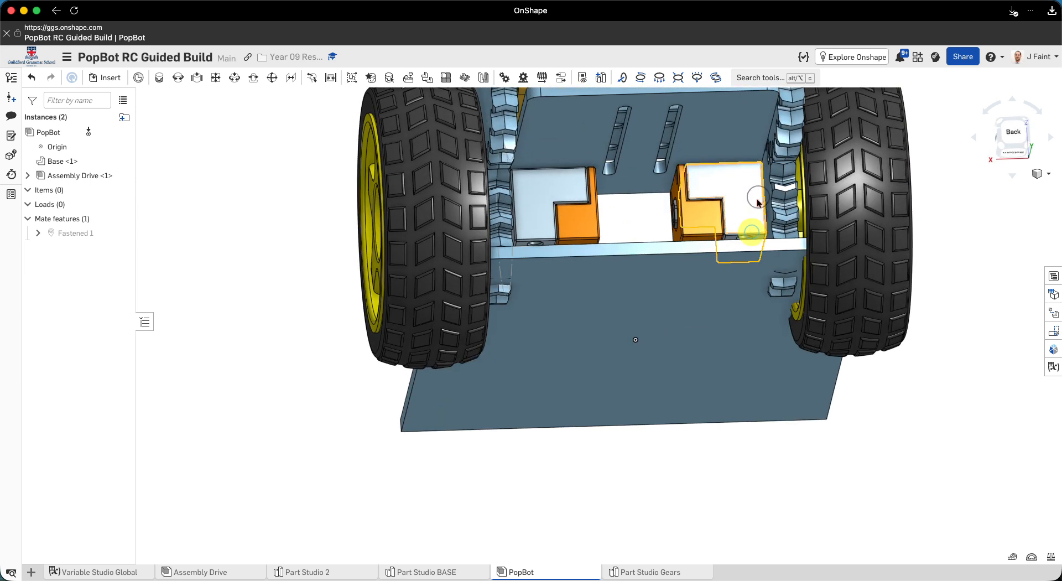
{"action": "left_click", "coordinate": [767, 223]}
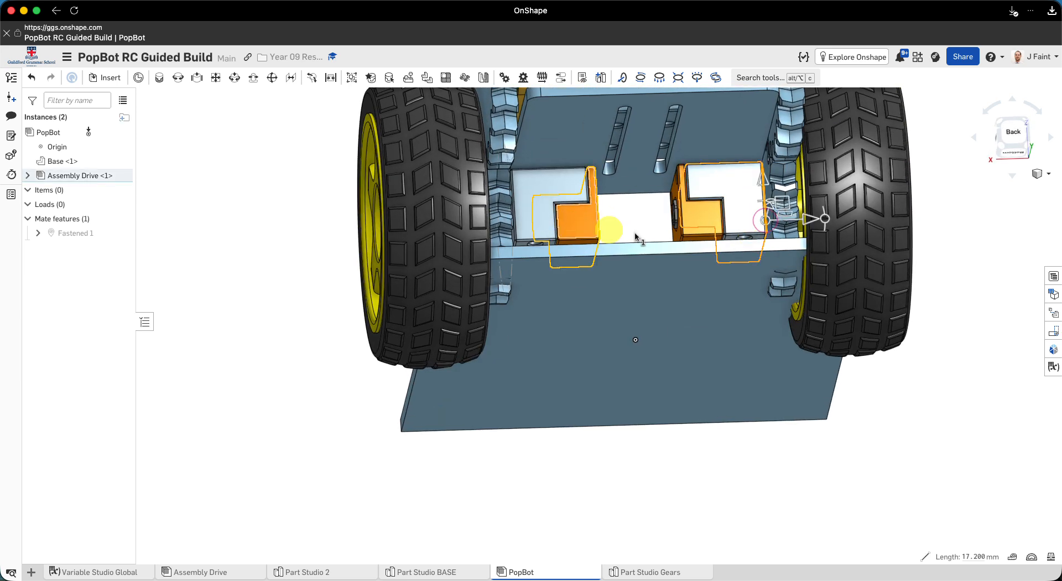
{"action": "right_click_drag", "start_coordinate": [642, 233], "coordinate": [636, 227]}
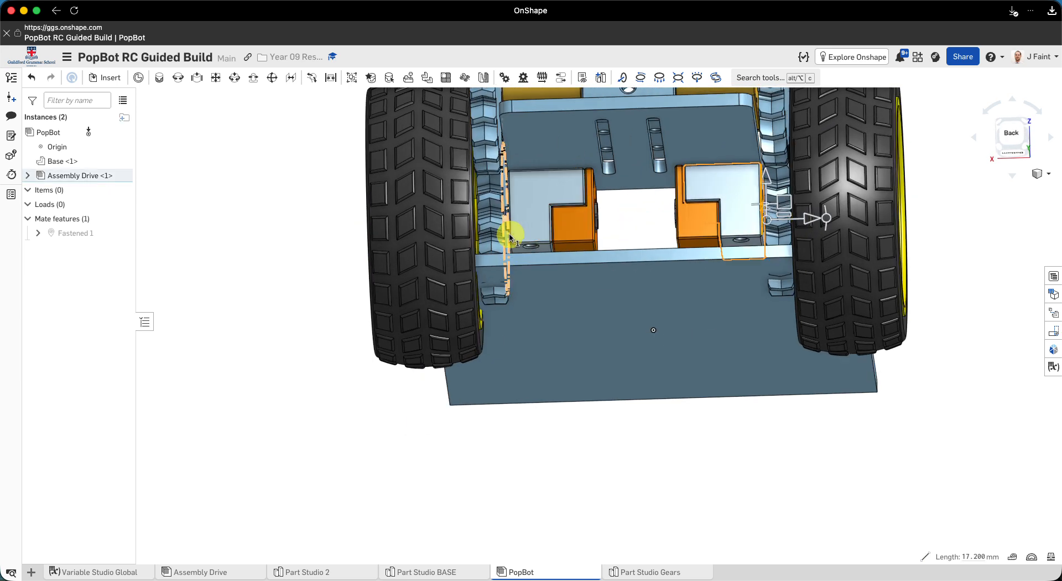
{"action": "scroll", "coordinate": [507, 239], "scroll_direction": "up", "scroll_amount": 3}
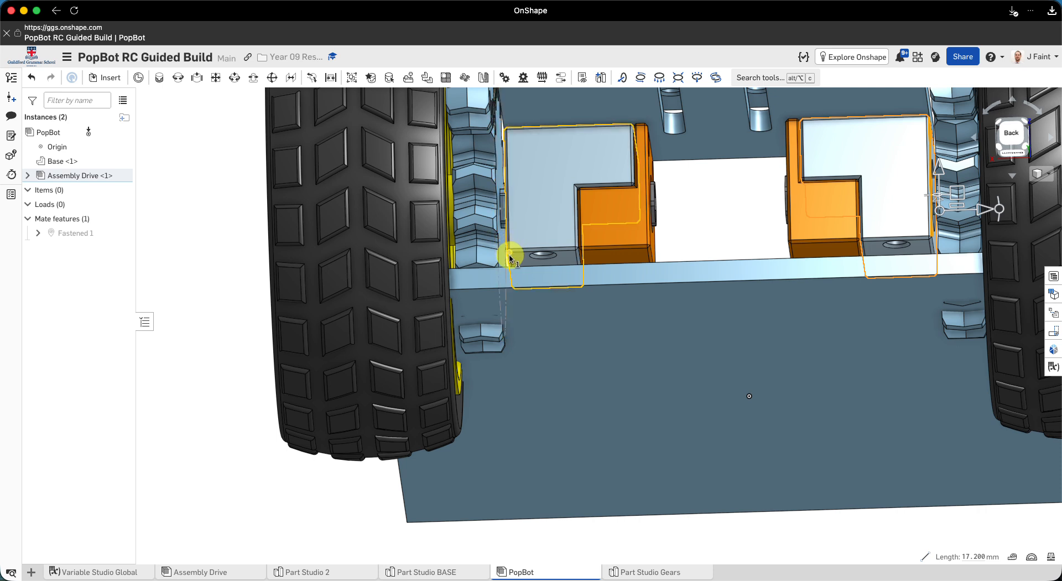
{"action": "scroll", "coordinate": [511, 233], "scroll_direction": "up", "scroll_amount": 5}
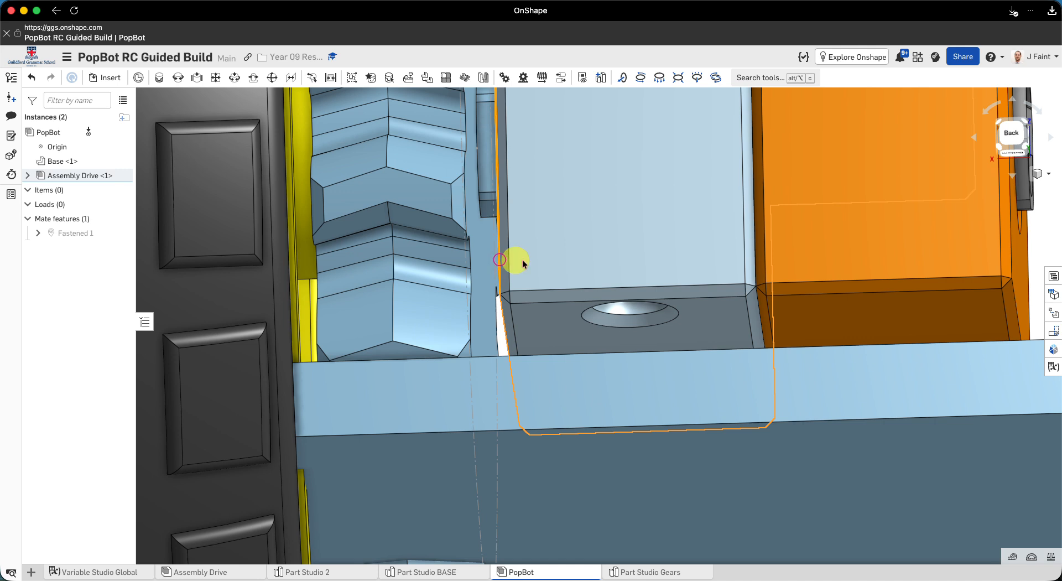
{"action": "scroll", "coordinate": [645, 247], "scroll_direction": "down", "scroll_amount": 3}
{"action": "mouse_move", "coordinate": [975, 558]}
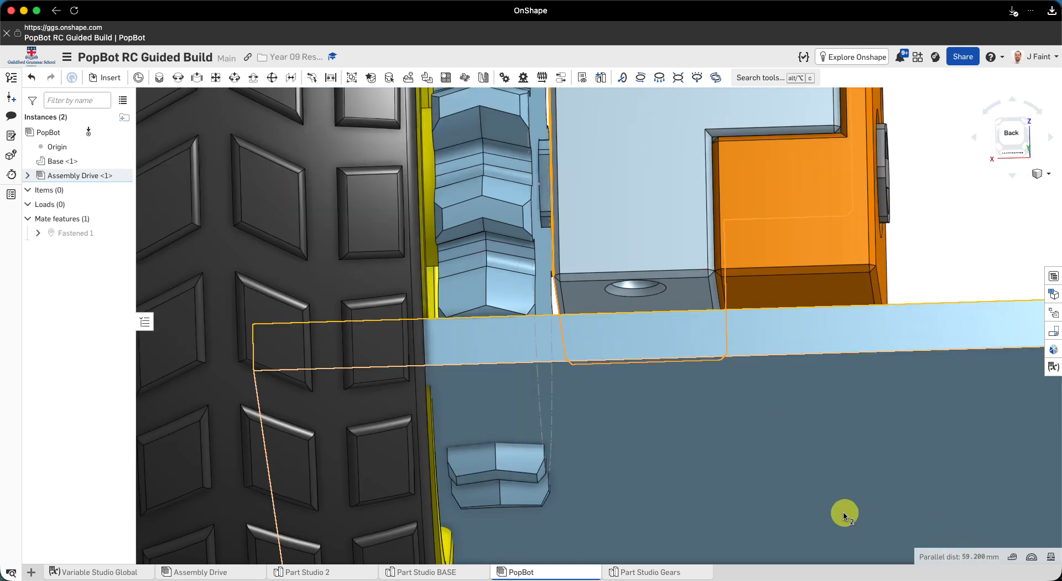
{"action": "scroll", "coordinate": [618, 275], "scroll_direction": "down", "scroll_amount": 4}
{"action": "mouse_move", "coordinate": [792, 277]}
{"action": "right_mouse_down"}
{"action": "mouse_move", "coordinate": [806, 301]}
{"action": "mouse_move", "coordinate": [832, 306]}
{"action": "mouse_move", "coordinate": [809, 285]}
{"action": "right_mouse_up"}
{"action": "scroll", "coordinate": [831, 301], "scroll_direction": "down", "scroll_amount": 1}
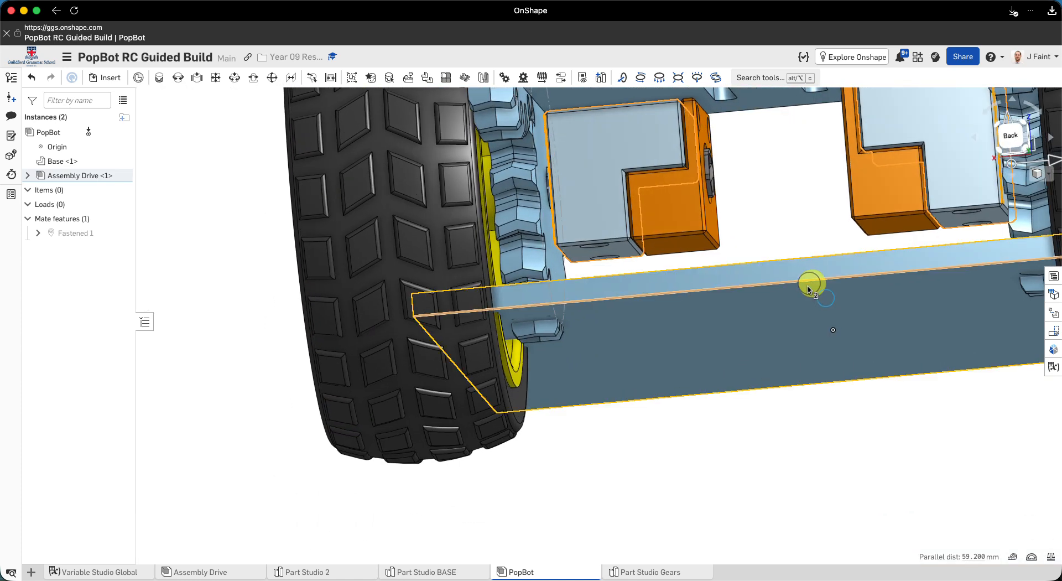
{"action": "right_click_drag", "start_coordinate": [659, 295], "coordinate": [591, 350]}
{"action": "scroll", "coordinate": [683, 244], "scroll_direction": "down", "scroll_amount": 4}
{"action": "right_click_drag", "start_coordinate": [687, 243], "coordinate": [642, 254]}
{"action": "left_click", "coordinate": [776, 393]}
{"action": "right_click_drag", "start_coordinate": [804, 361], "coordinate": [807, 232]}
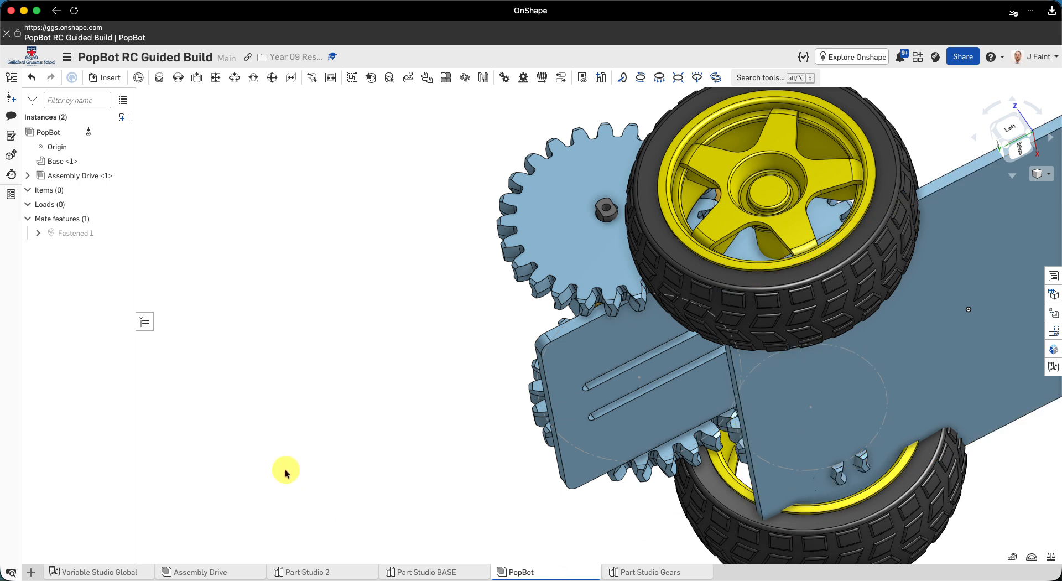
Step: In Part Studio BASE, reopen Sketch 1 and sketch a rectangle about 23 by 43 mm inside the profile's upper centreline corner
{"action": "right_click", "coordinate": [355, 577]}
{"action": "left_click", "coordinate": [482, 517]}
{"action": "left_click", "coordinate": [430, 576]}
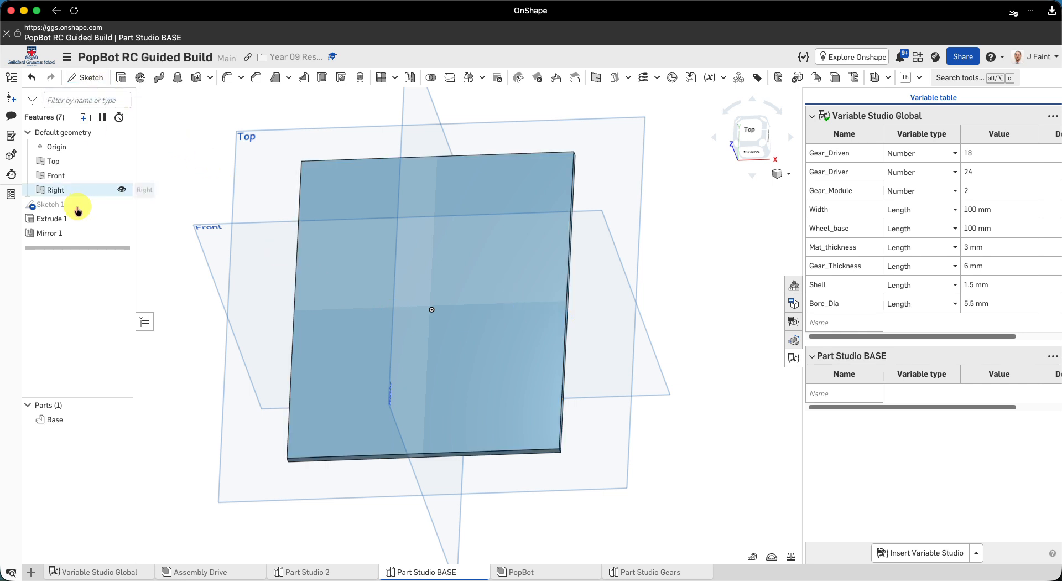
{"action": "double_click", "coordinate": [60, 205]}
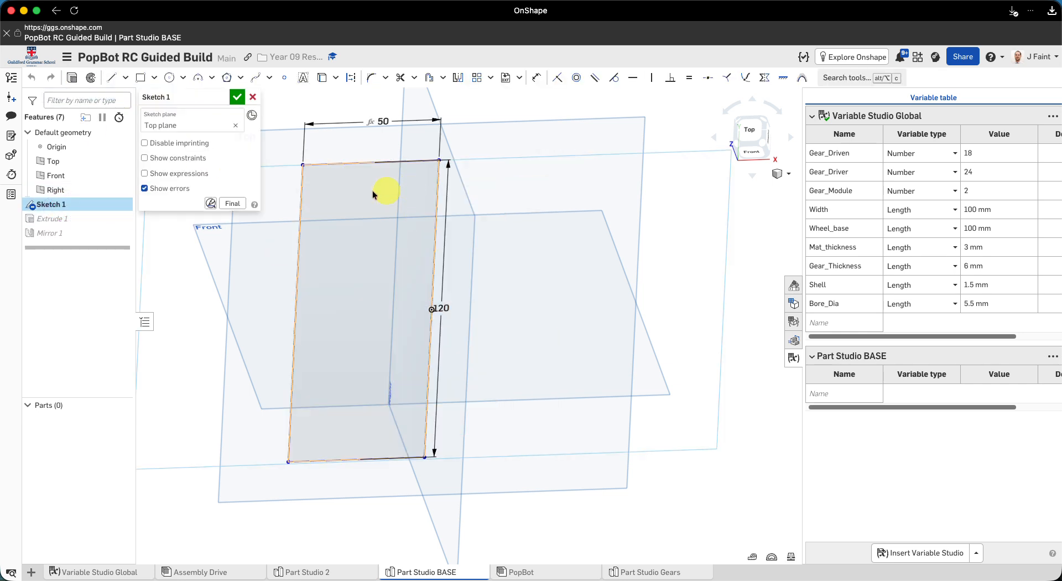
{"action": "left_click", "coordinate": [137, 80]}
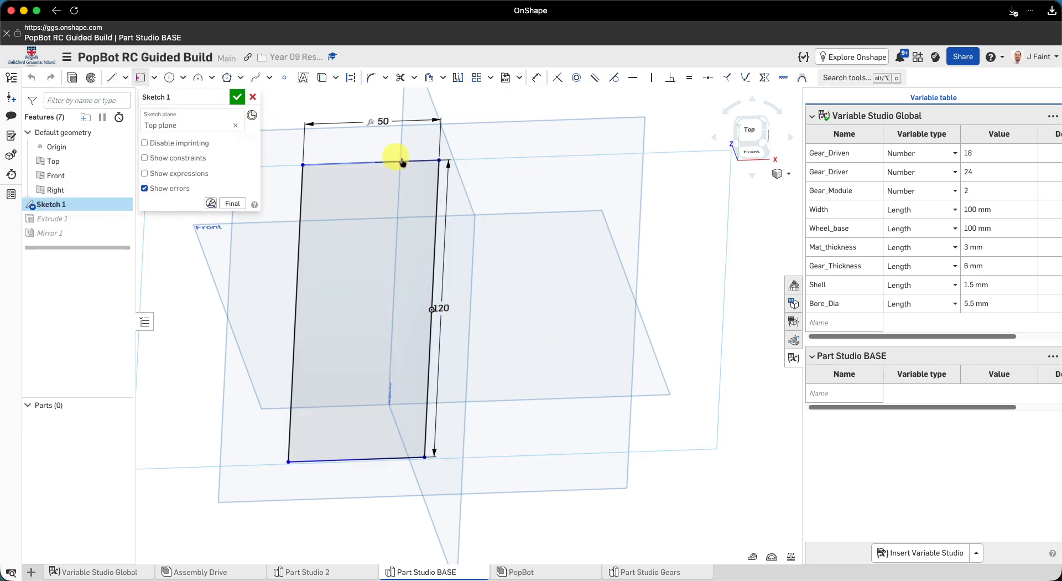
{"action": "left_click_drag", "start_coordinate": [381, 252], "coordinate": [369, 269]}
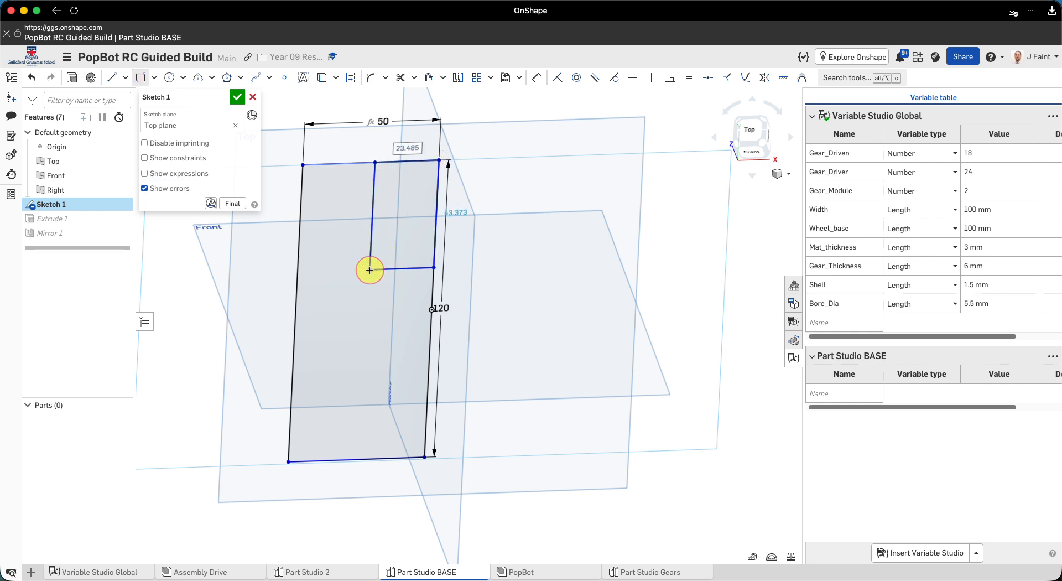
Step: Set the inner rectangle's length to 50 mm and its width to 59.2/2, and finish the sketch
{"action": "left_click", "coordinate": [457, 205]}
{"action": "type", "text": "5"}
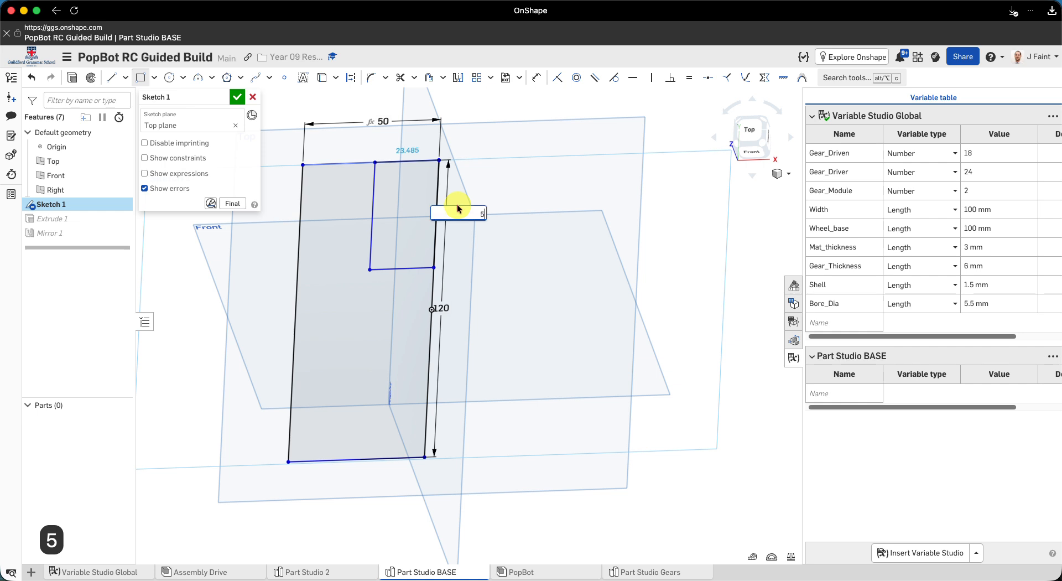
{"action": "key", "text": "Return"}
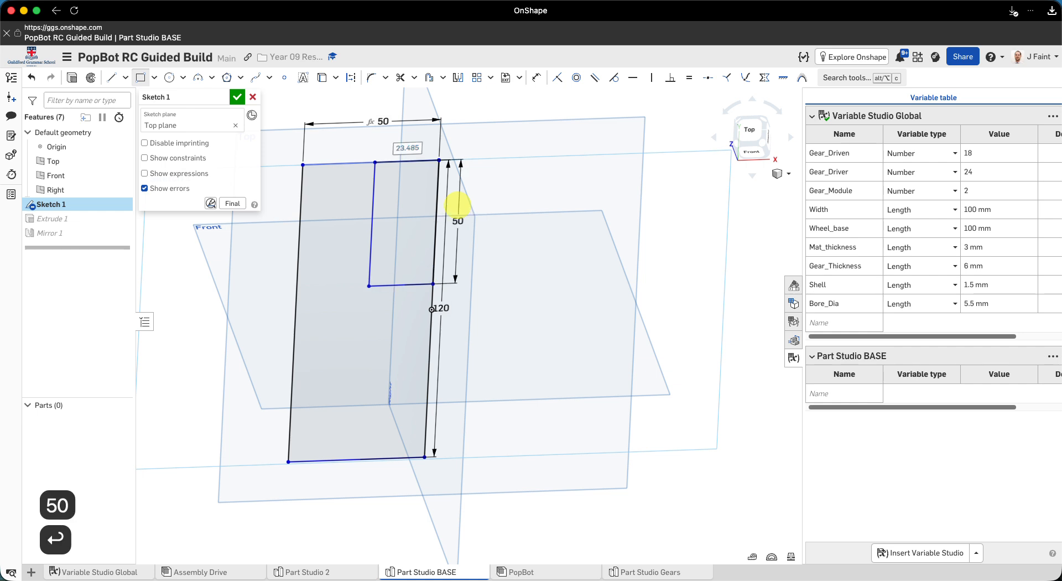
{"action": "left_click", "coordinate": [414, 146]}
{"action": "type", "text": "29.2"}
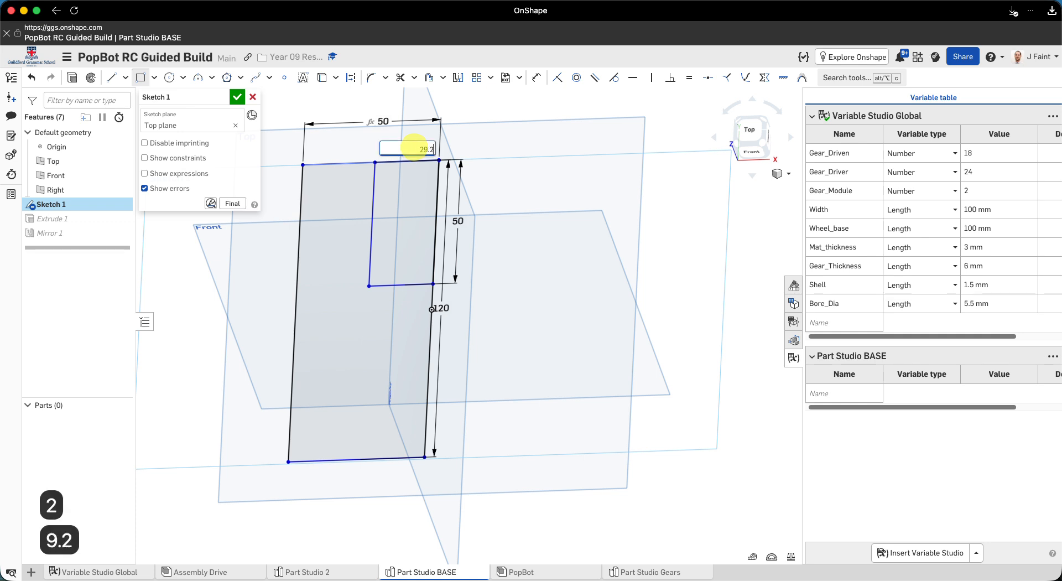
{"action": "key", "text": "BackSpace"}
{"action": "key", "text": "BackSpace"}
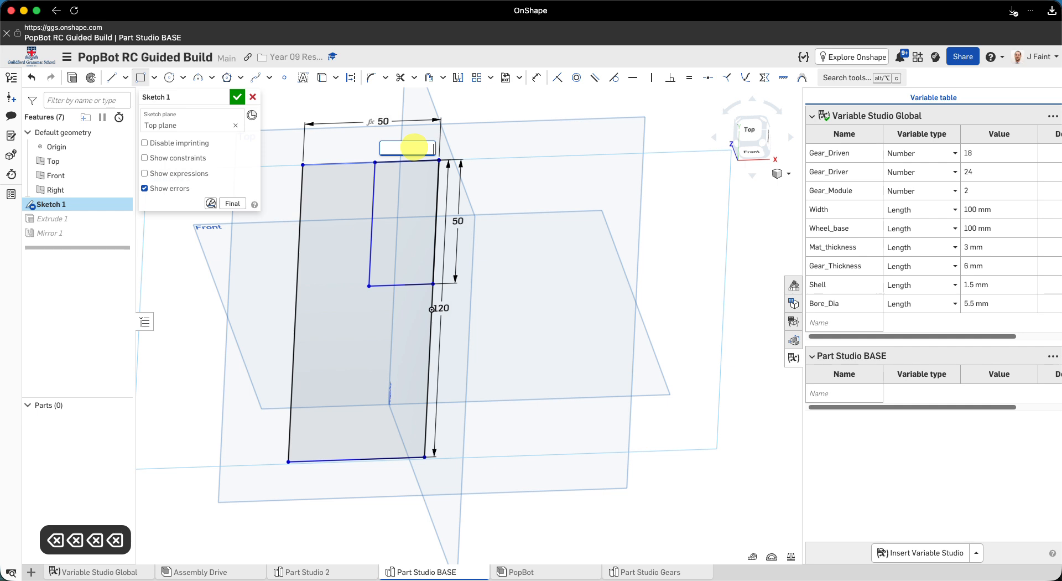
{"action": "type", "text": "59.2/2"}
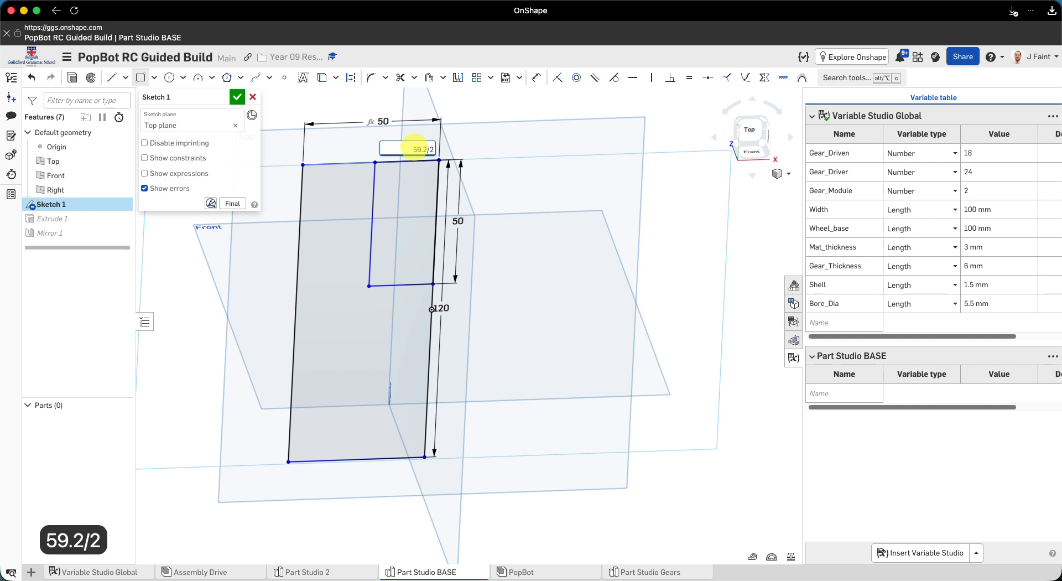
{"action": "key", "text": "Return"}
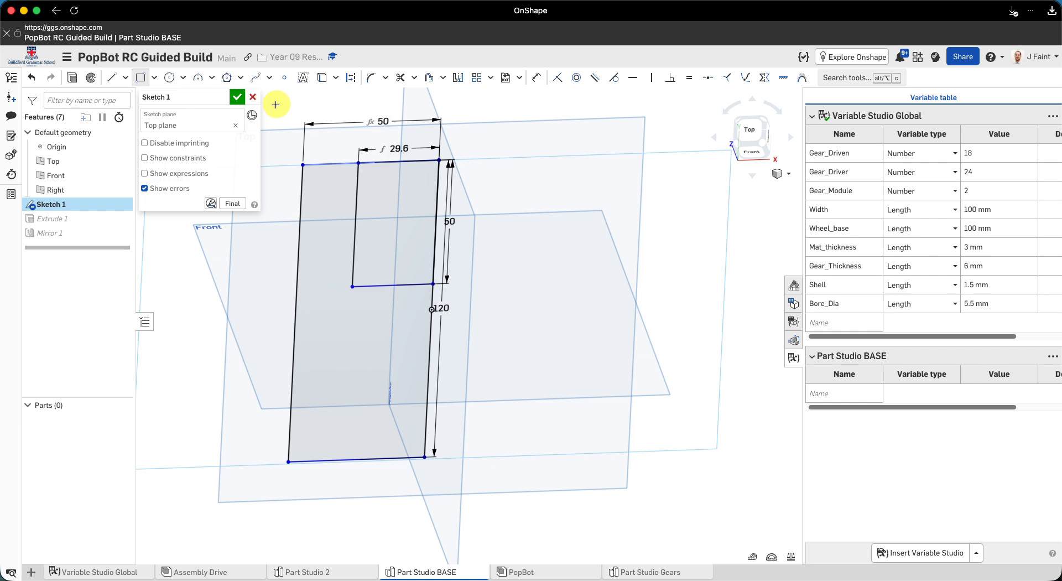
{"action": "left_click", "coordinate": [238, 97]}
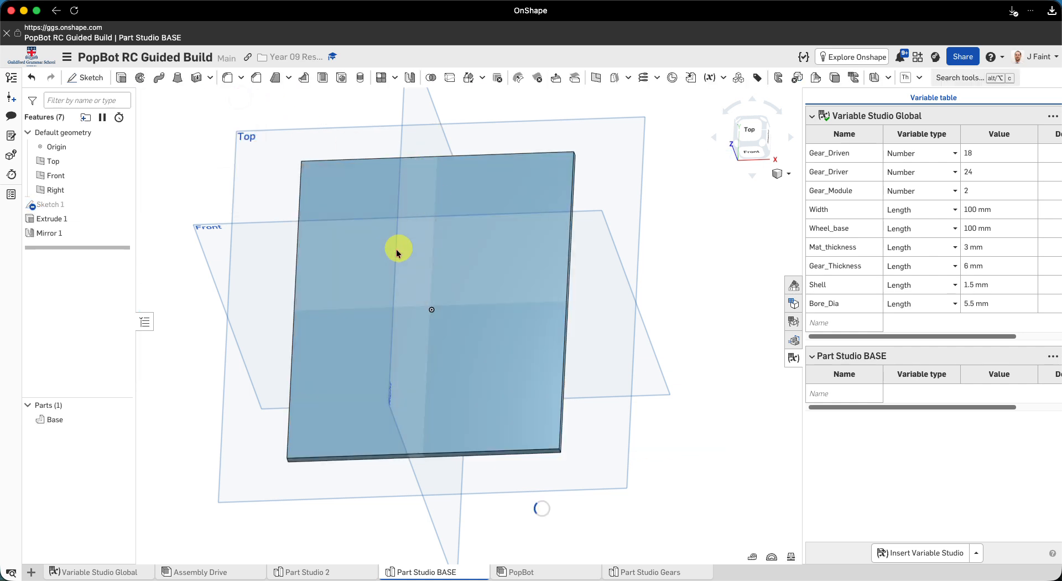
Step: Edit Extrude 1 to exclude the inner rectangle's region from the mirrored plate
{"action": "left_click", "coordinate": [65, 225]}
{"action": "double_click", "coordinate": [65, 225]}
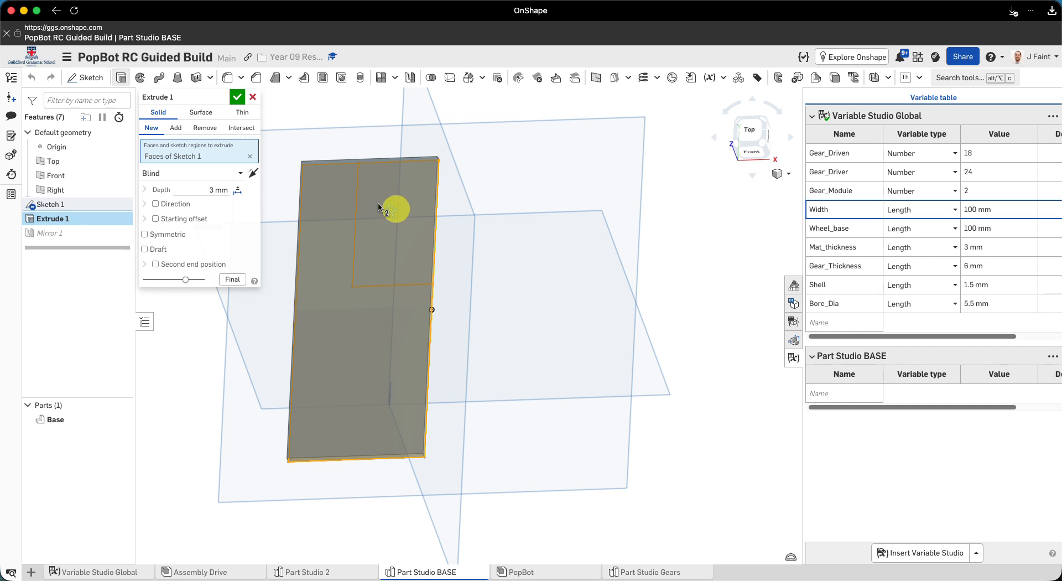
{"action": "left_click", "coordinate": [405, 242]}
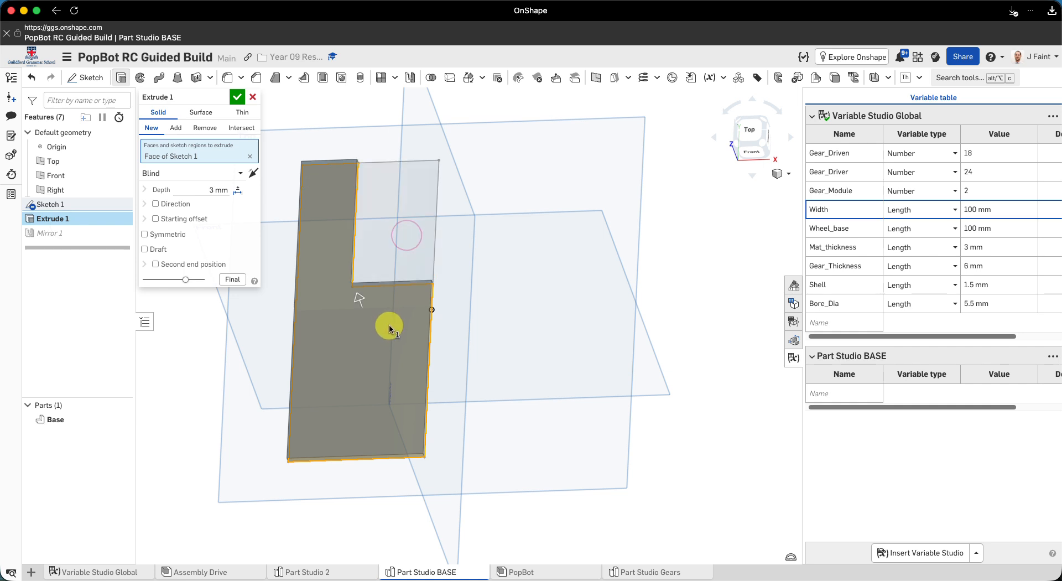
{"action": "left_click", "coordinate": [239, 99]}
{"action": "right_click_drag", "start_coordinate": [402, 334], "coordinate": [402, 315]}
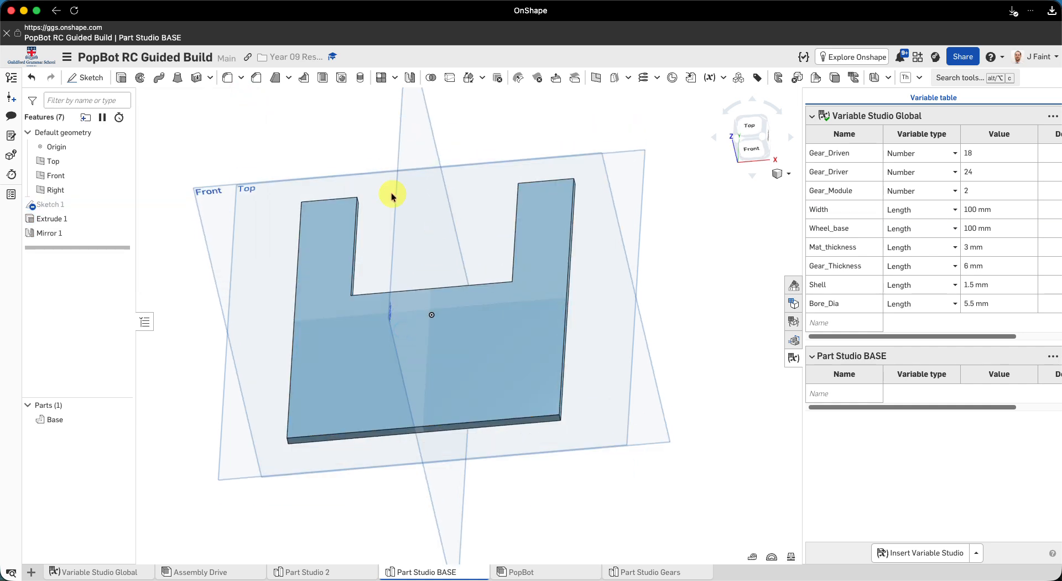
{"action": "left_click", "coordinate": [89, 230]}
{"action": "double_click", "coordinate": [88, 219]}
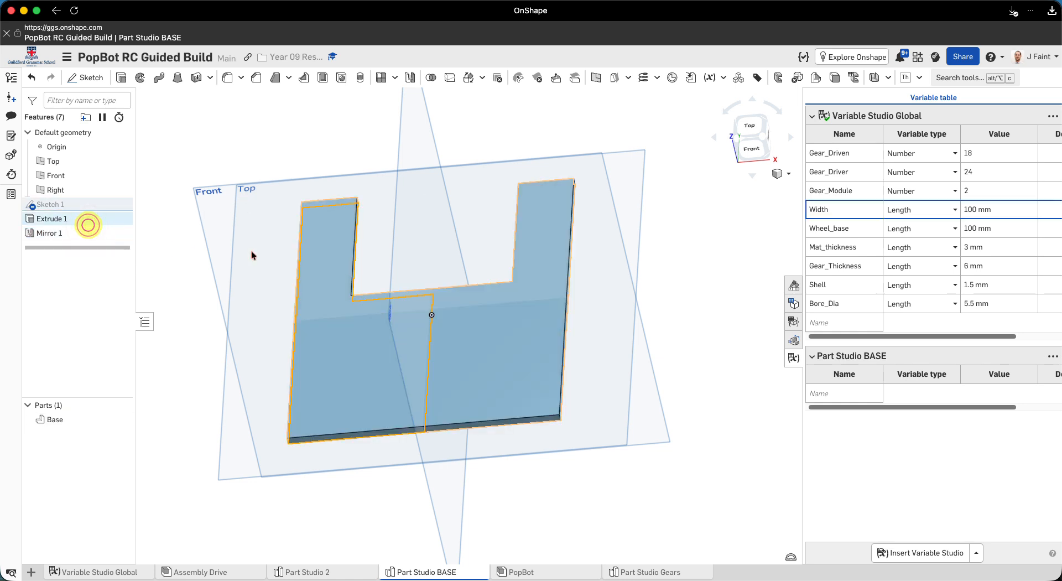
{"action": "left_click", "coordinate": [341, 258]}
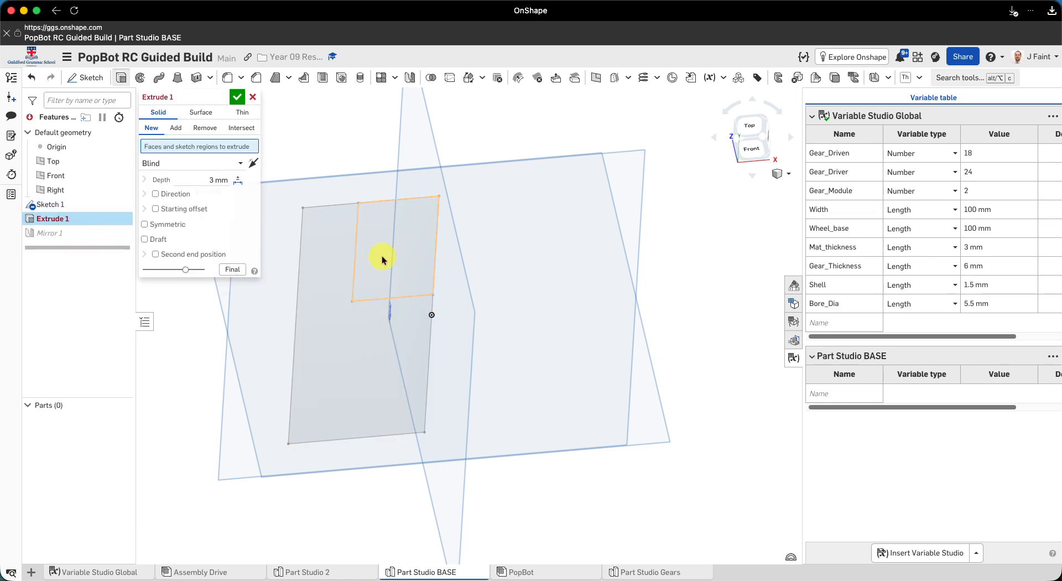
{"action": "left_click", "coordinate": [382, 258]}
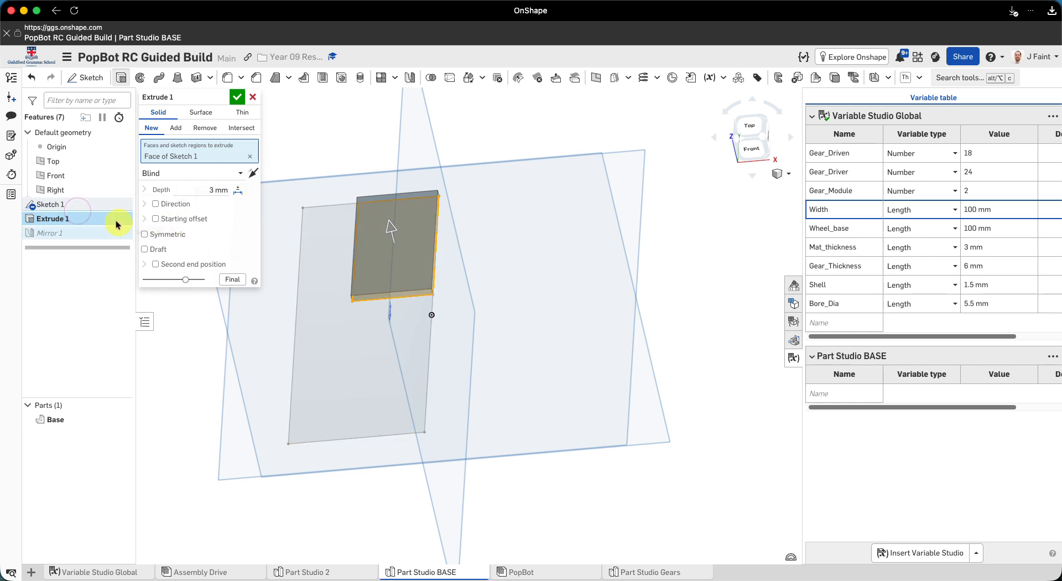
{"action": "left_click", "coordinate": [253, 98]}
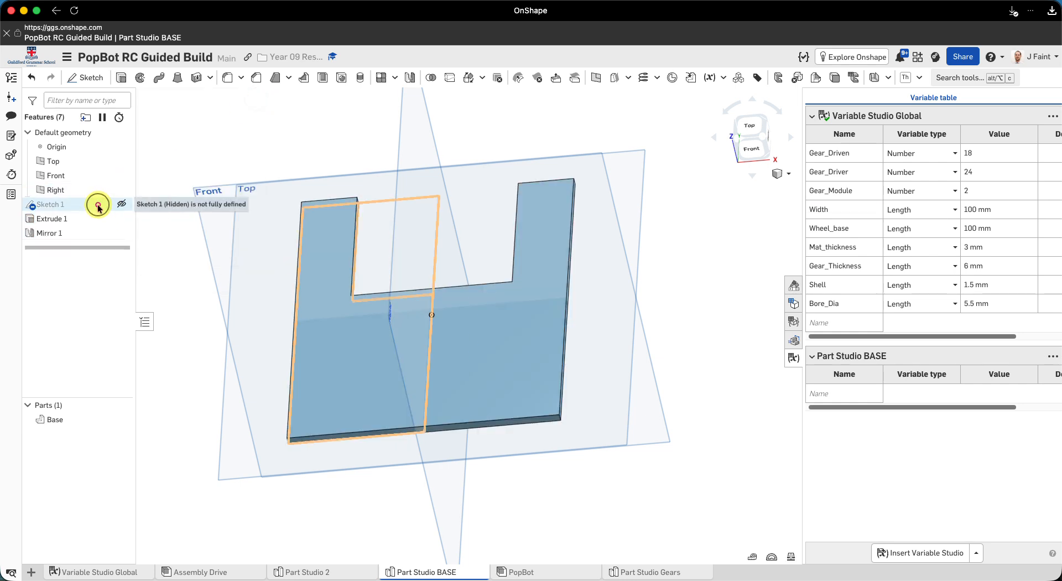
Step: In Sketch 1, draw a line from the inner rectangle's lower outer corner to the profile's outer edge and trim the outer top segment
{"action": "double_click", "coordinate": [99, 204]}
{"action": "key", "text": "l"}
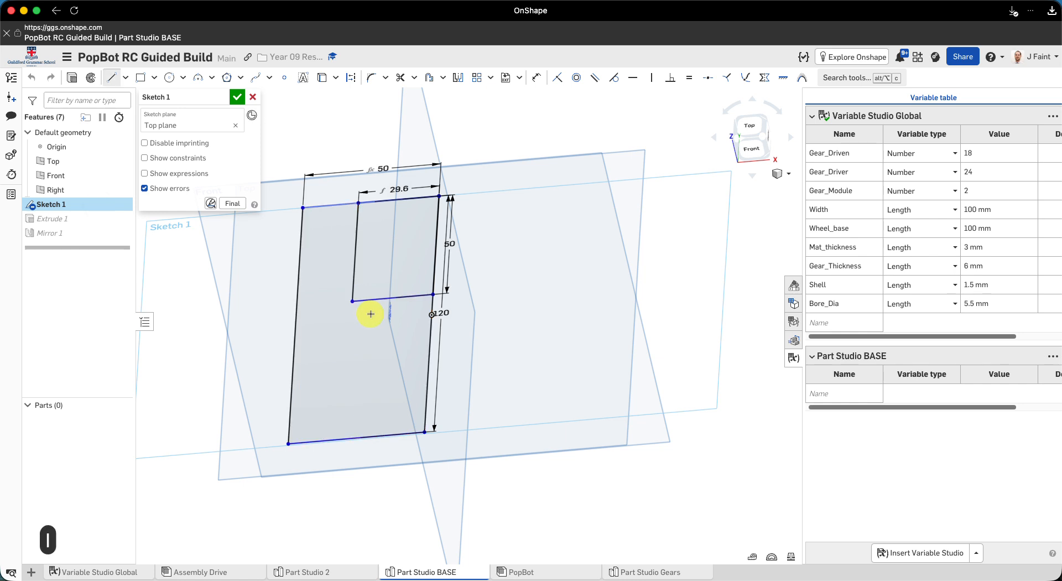
{"action": "left_click", "coordinate": [297, 308]}
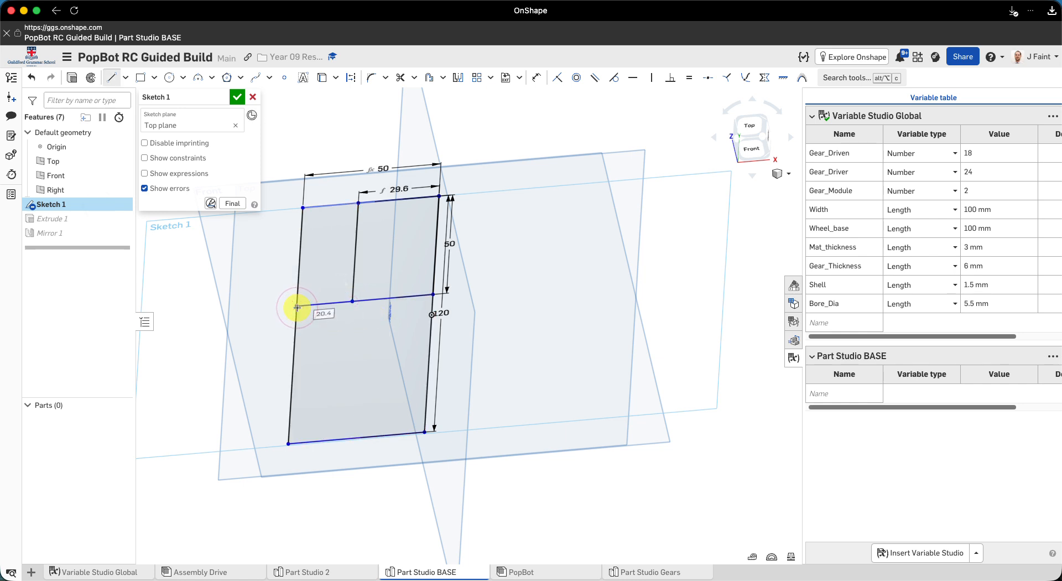
{"action": "key", "text": "m"}
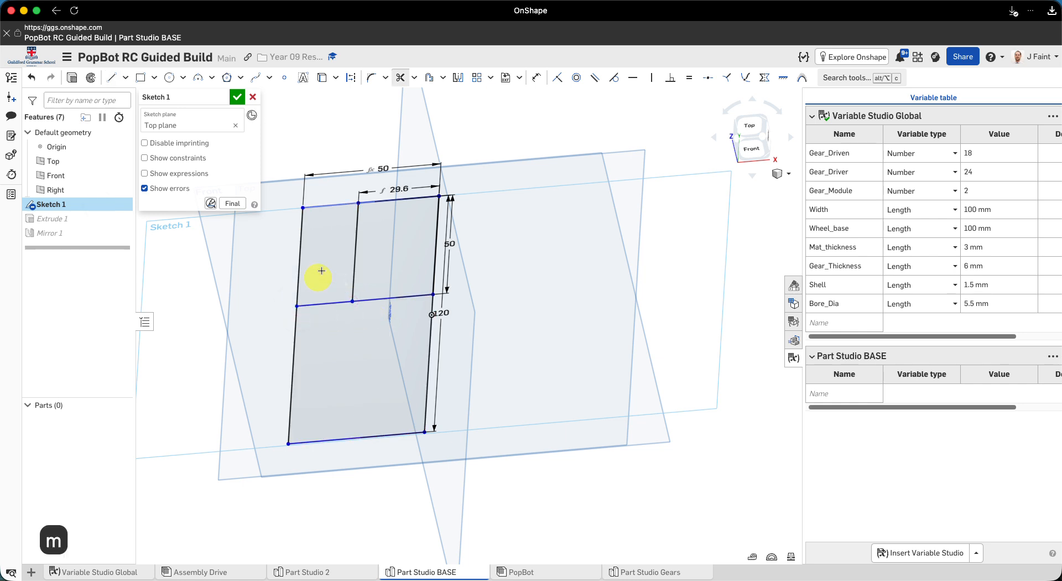
{"action": "left_click", "coordinate": [329, 205]}
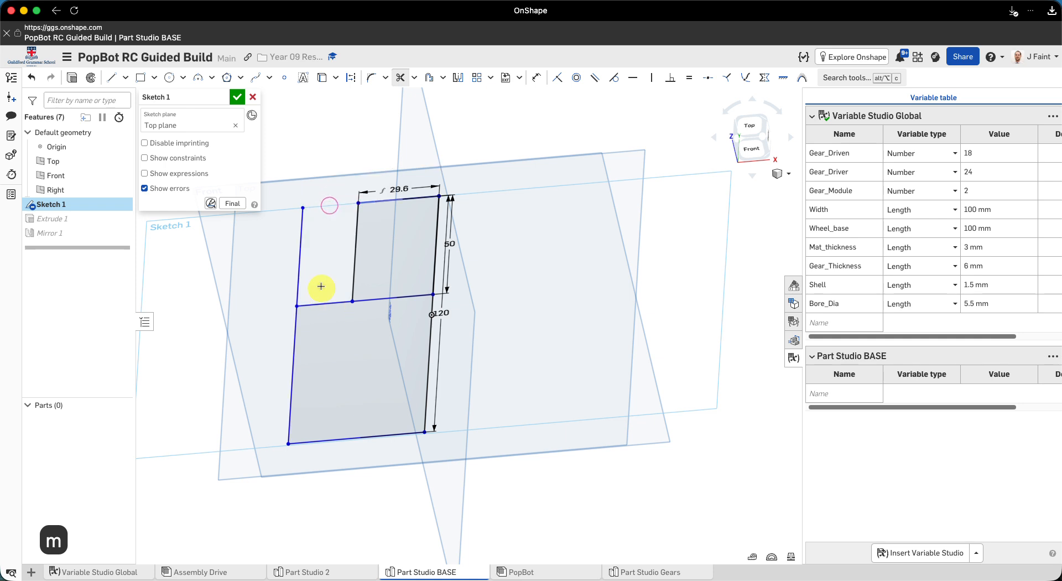
{"action": "left_click", "coordinate": [236, 98]}
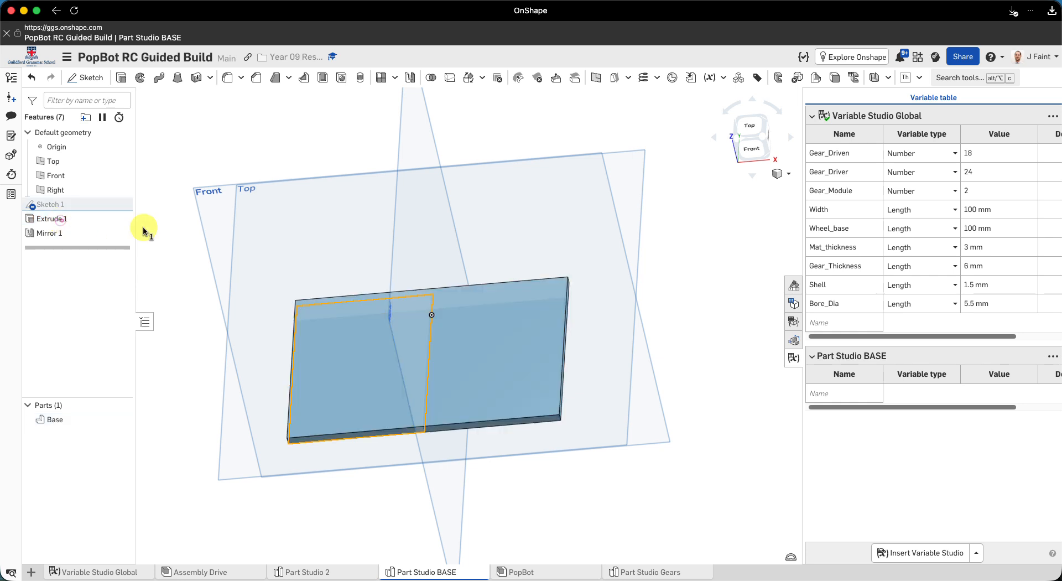
Step: Replace the region selection of Extrude 1 with the whole of Sketch 1, keeping the 3 mm depth
{"action": "double_click", "coordinate": [123, 219]}
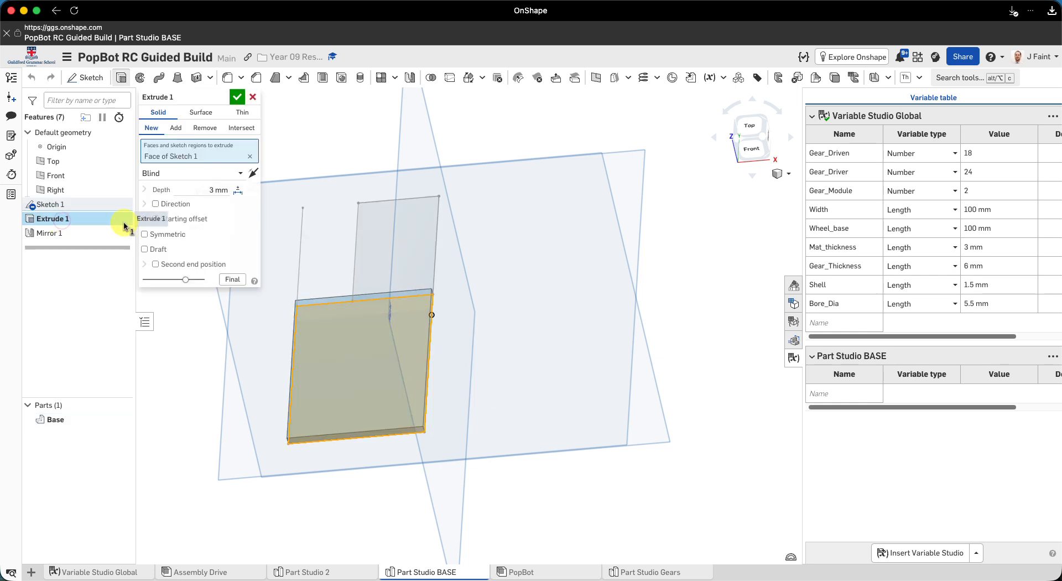
{"action": "left_click", "coordinate": [251, 158]}
{"action": "left_click", "coordinate": [91, 204]}
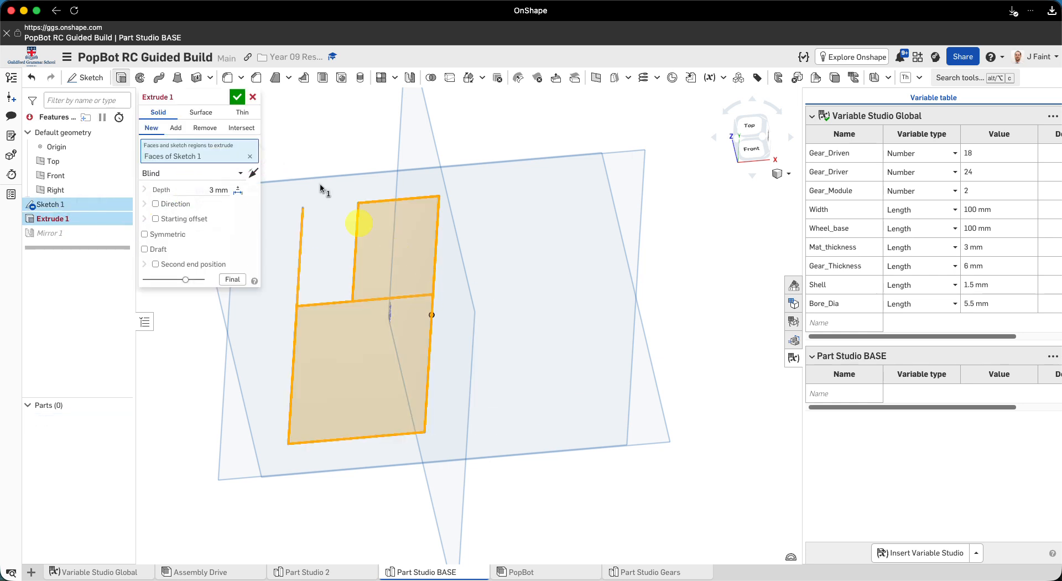
{"action": "left_click", "coordinate": [237, 97]}
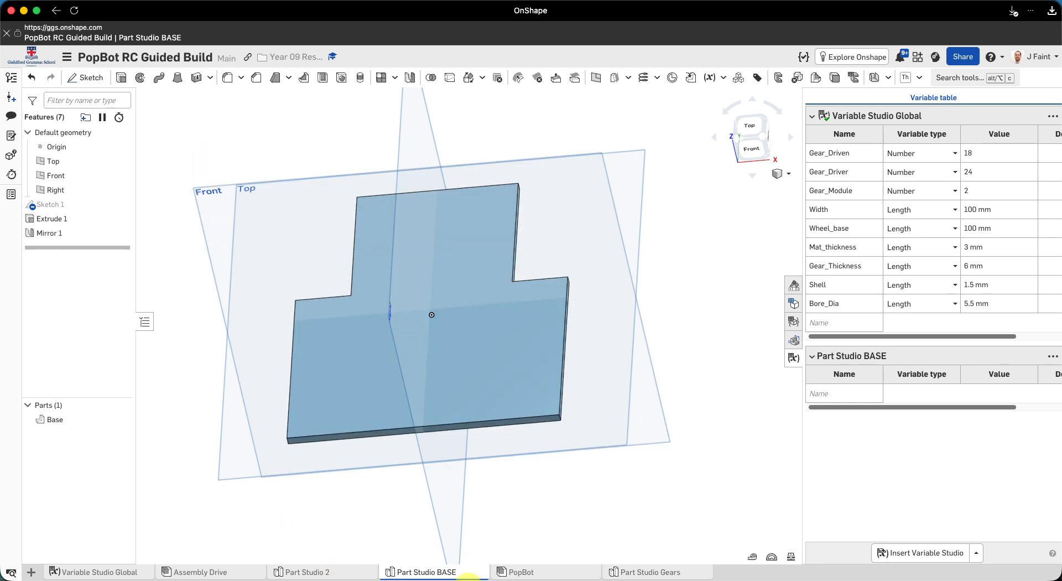
Step: In the PopBot assembly, measure the centre distance between the two mounting holes on one bearing block
{"action": "left_click", "coordinate": [536, 574]}
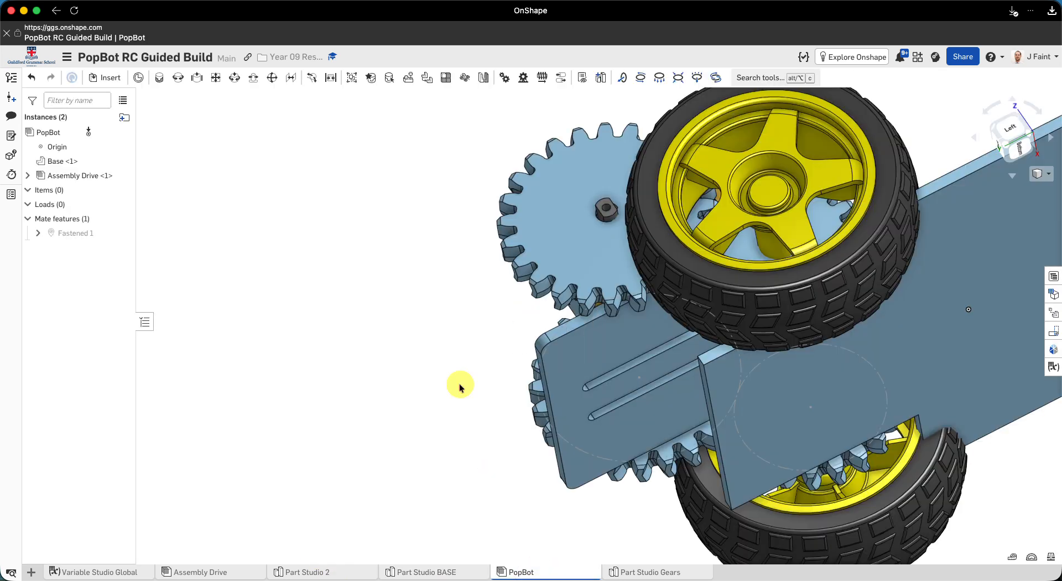
{"action": "right_click_drag", "start_coordinate": [617, 358], "coordinate": [647, 398]}
{"action": "right_click_drag", "start_coordinate": [633, 487], "coordinate": [549, 267]}
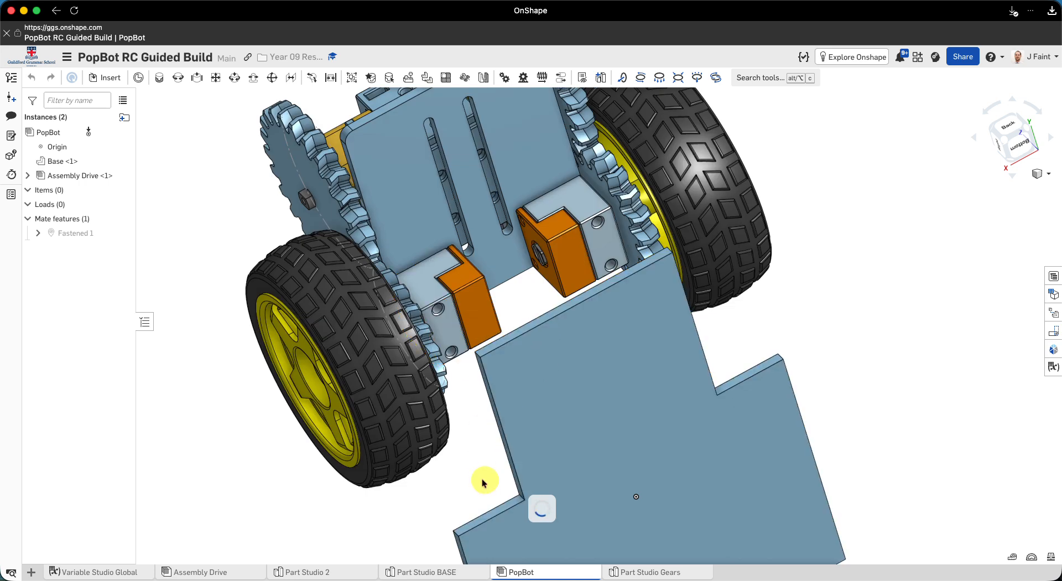
{"action": "scroll", "coordinate": [452, 356], "scroll_direction": "up", "scroll_amount": 3}
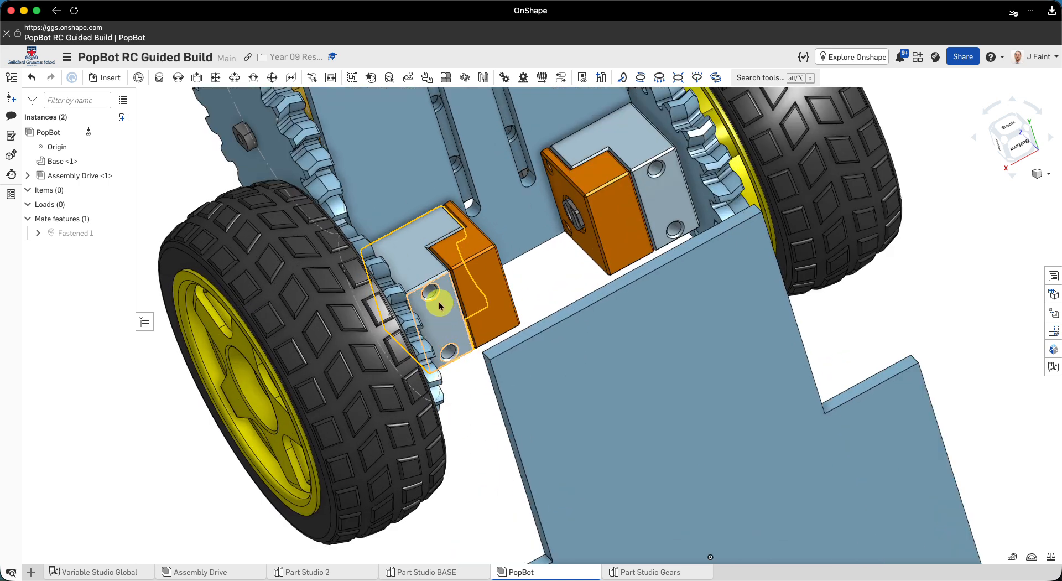
{"action": "left_click", "coordinate": [437, 299]}
{"action": "left_click", "coordinate": [459, 350]}
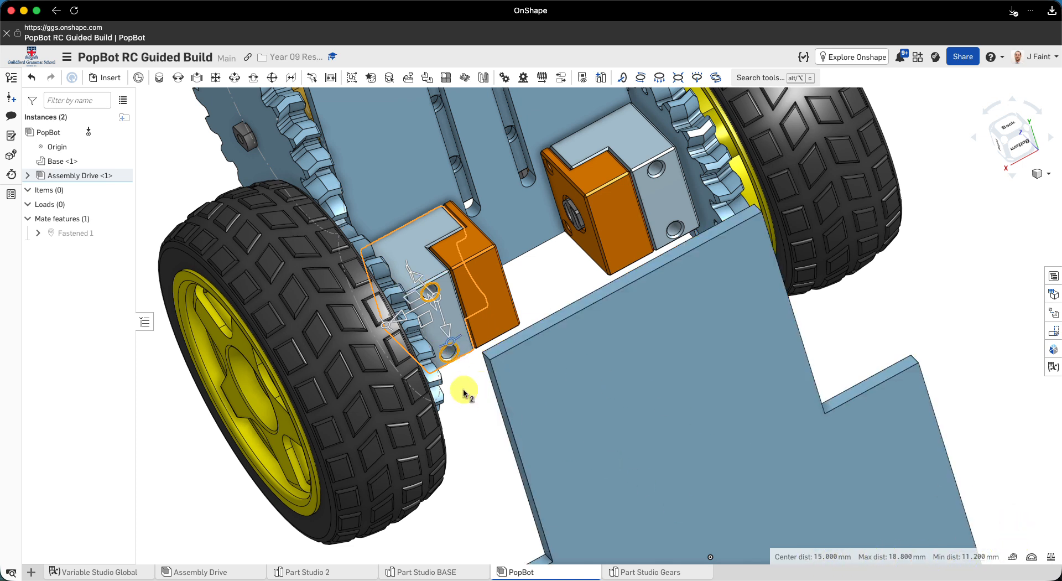
{"action": "left_click", "coordinate": [480, 496]}
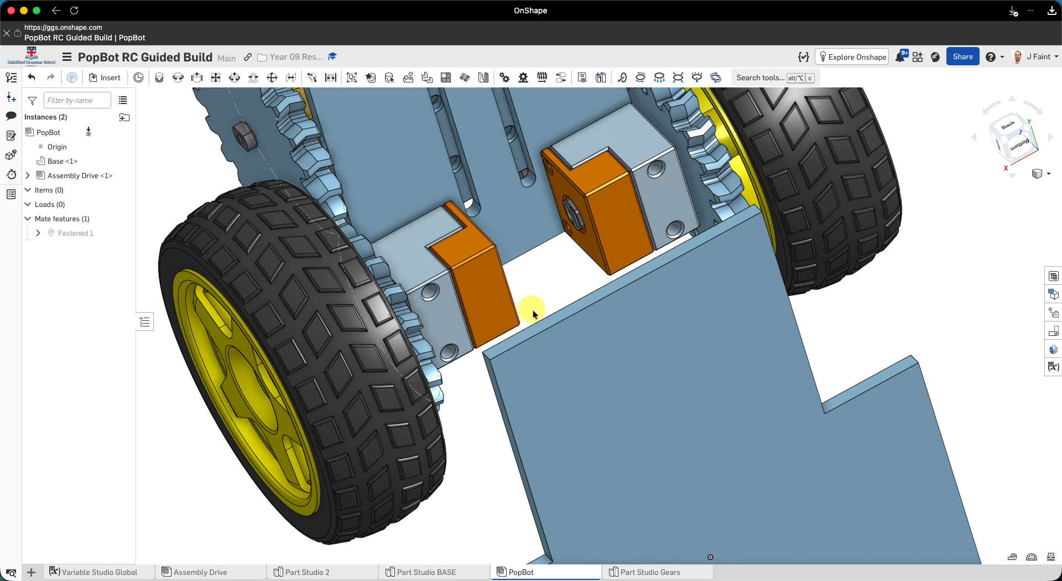
Step: Measure the centre distance between the matching mounting holes of the two opposite bearing blocks
{"action": "left_click", "coordinate": [456, 349]}
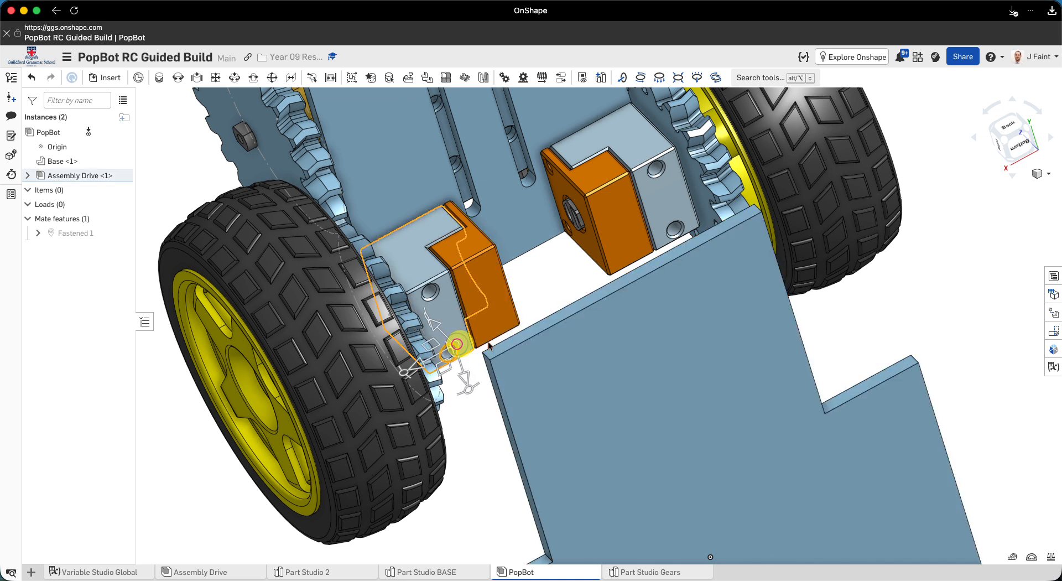
{"action": "left_click", "coordinate": [677, 224]}
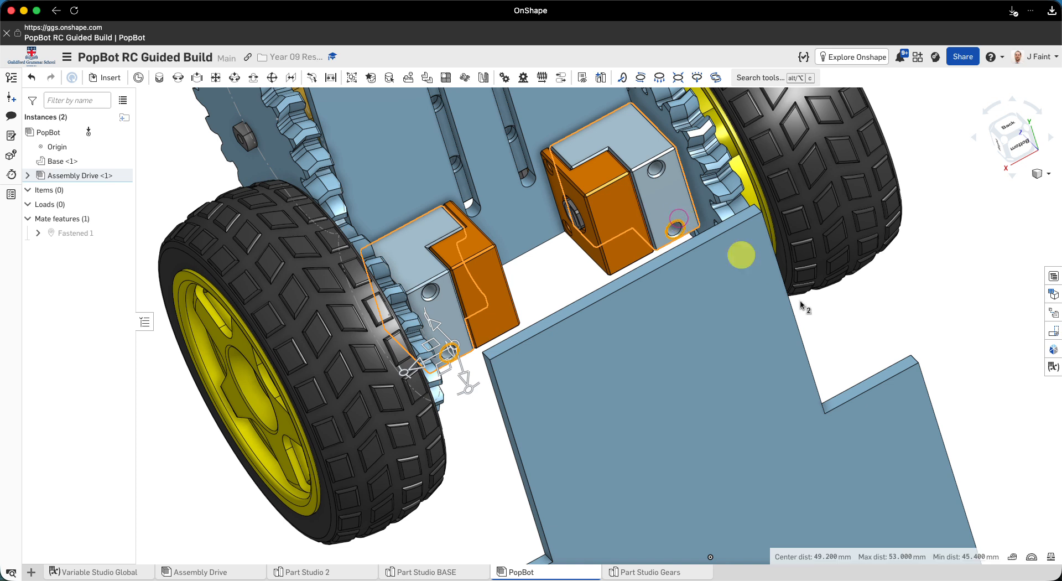
{"action": "mouse_move", "coordinate": [824, 556]}
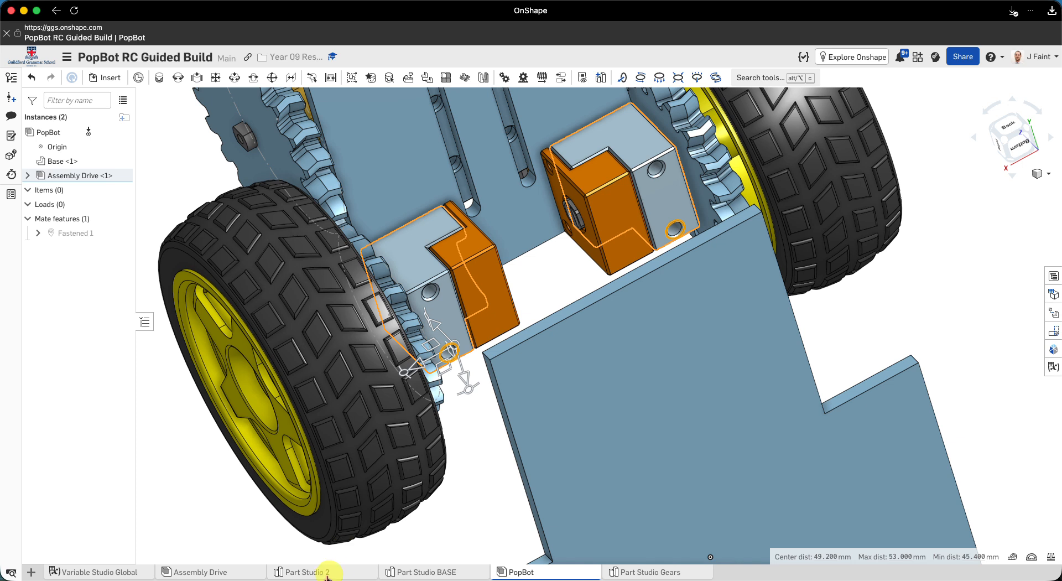
Step: In Sketch 1 of the Base, draw a 3 mm diameter circle near the narrow section's outer end corner and an equal circle below it
{"action": "left_click", "coordinate": [416, 573]}
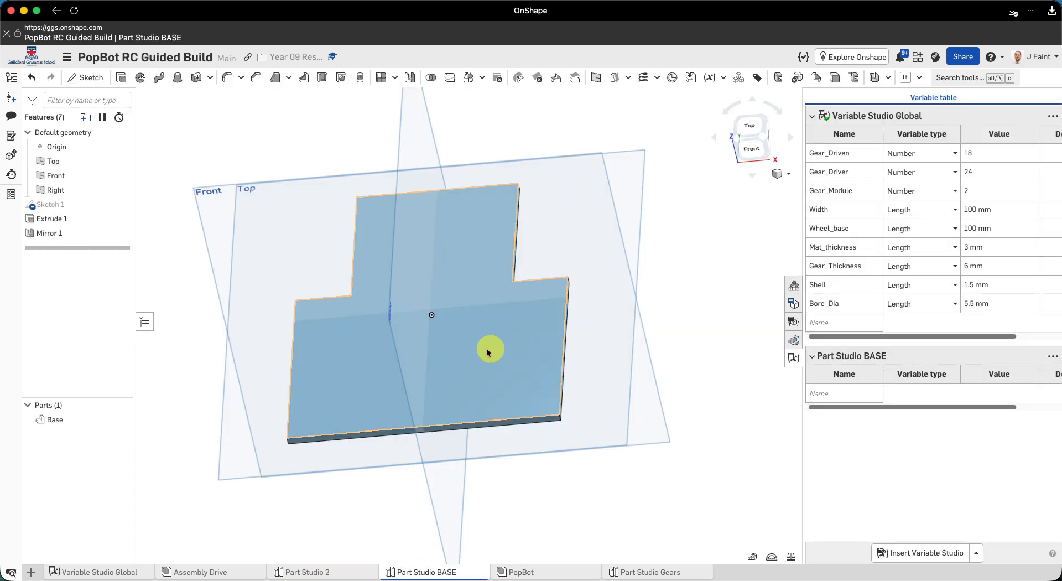
{"action": "double_click", "coordinate": [57, 205]}
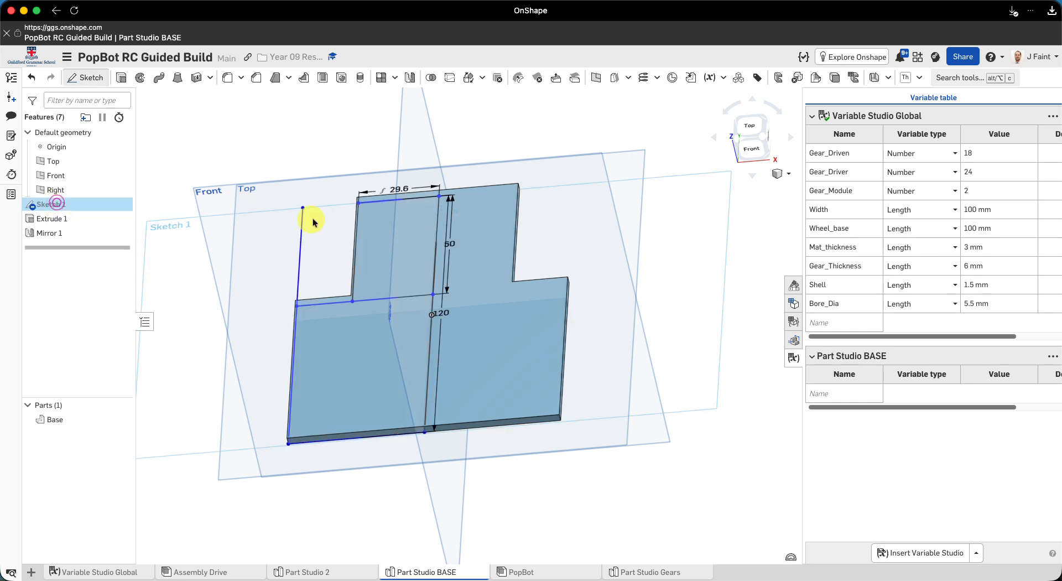
{"action": "right_click_drag", "start_coordinate": [369, 199], "coordinate": [377, 215]}
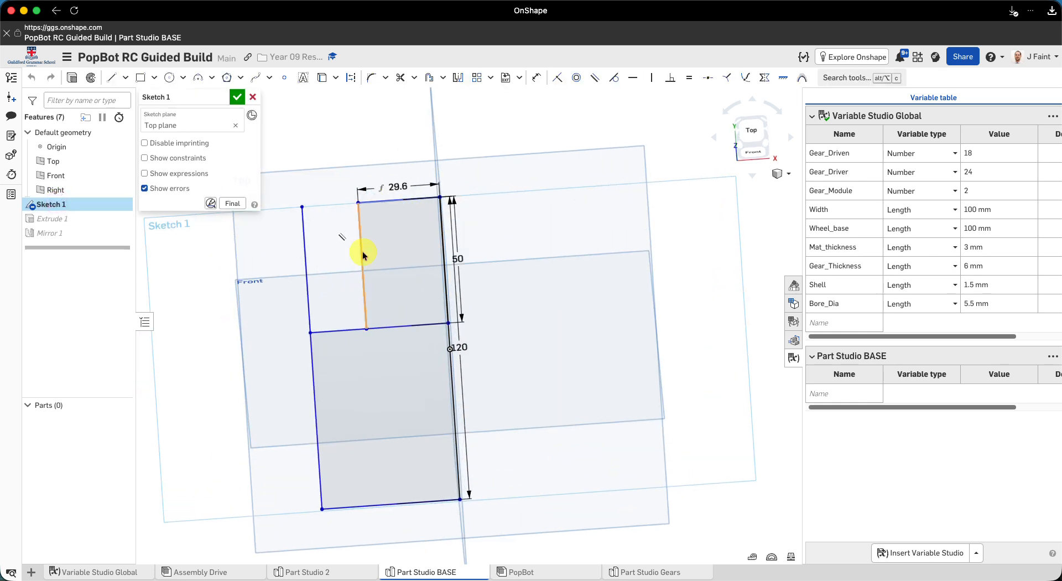
{"action": "key", "text": "d"}
{"action": "left_click", "coordinate": [168, 78]}
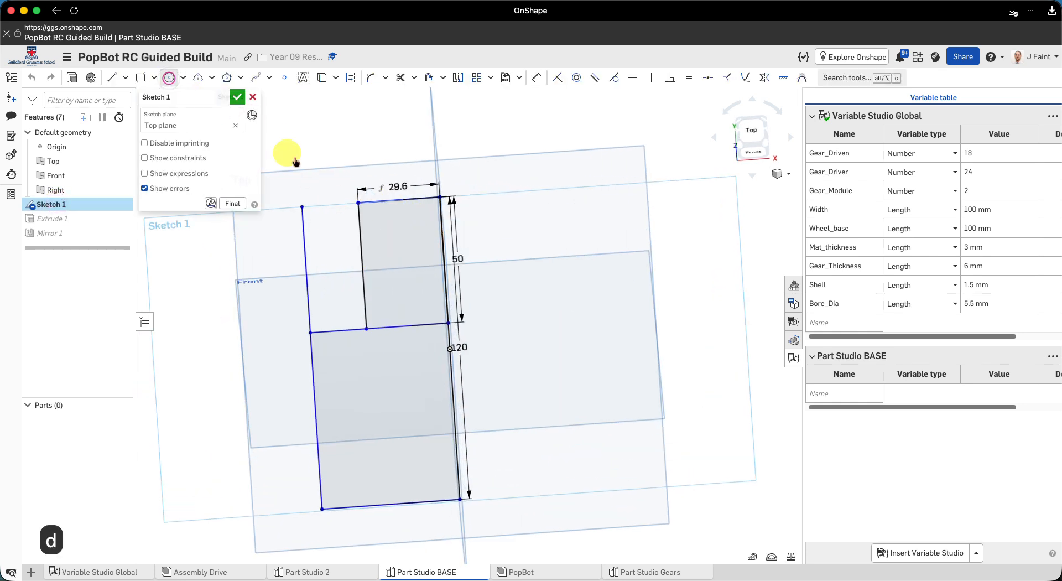
{"action": "scroll", "coordinate": [378, 220], "scroll_direction": "up", "scroll_amount": 3}
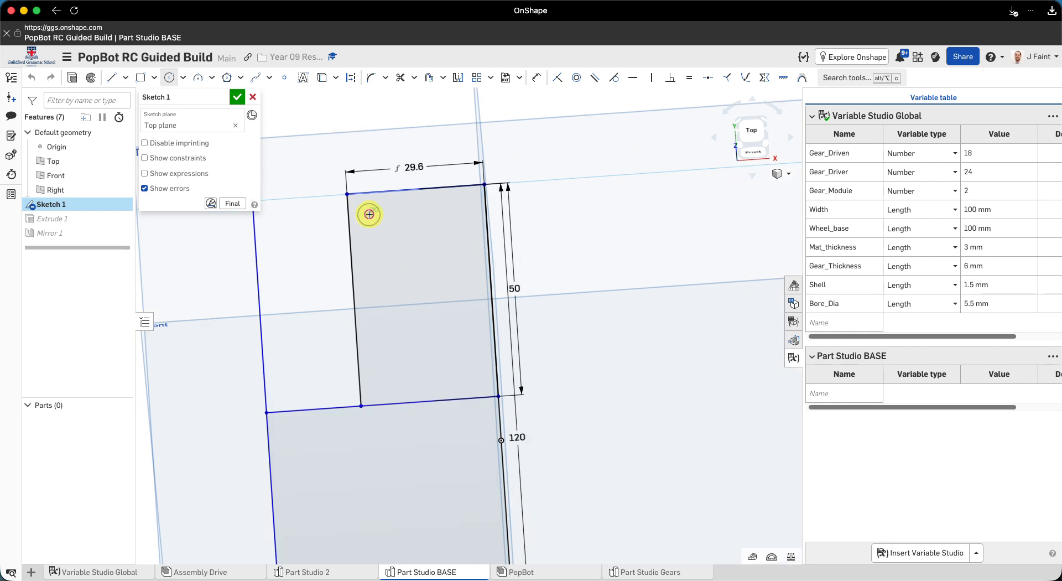
{"action": "type", "text": "3"}
{"action": "key", "text": "Return"}
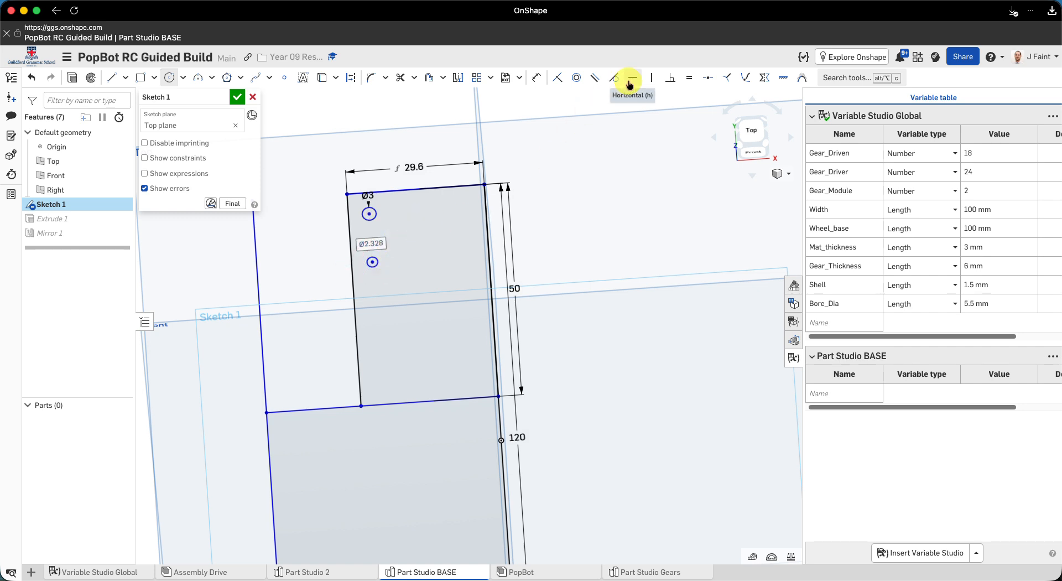
{"action": "key", "text": "e"}
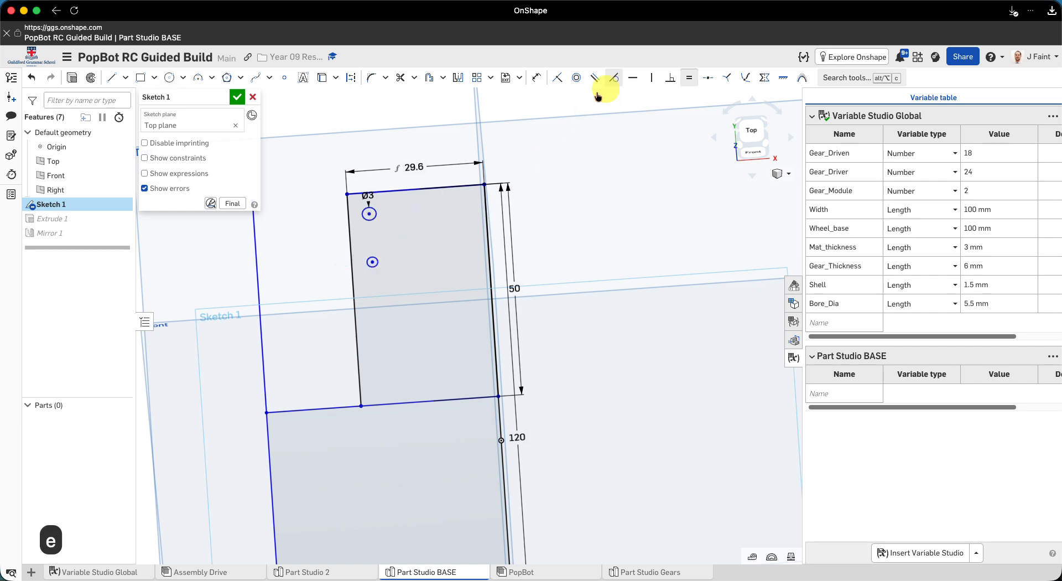
{"action": "left_click", "coordinate": [381, 222]}
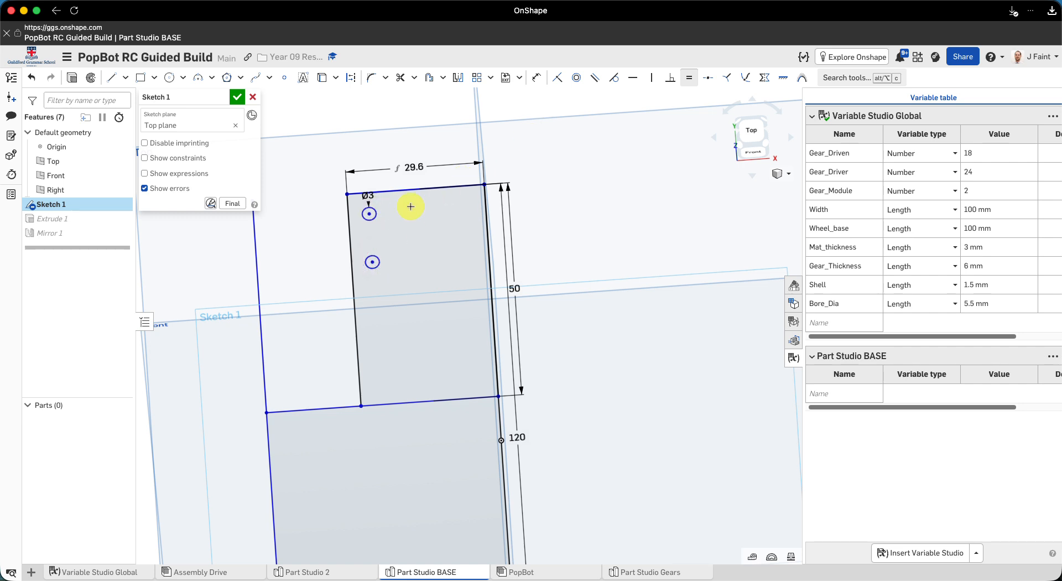
Step: Dimension the centre spacing of the two circles along the narrow section as 15 mm
{"action": "key", "text": "d"}
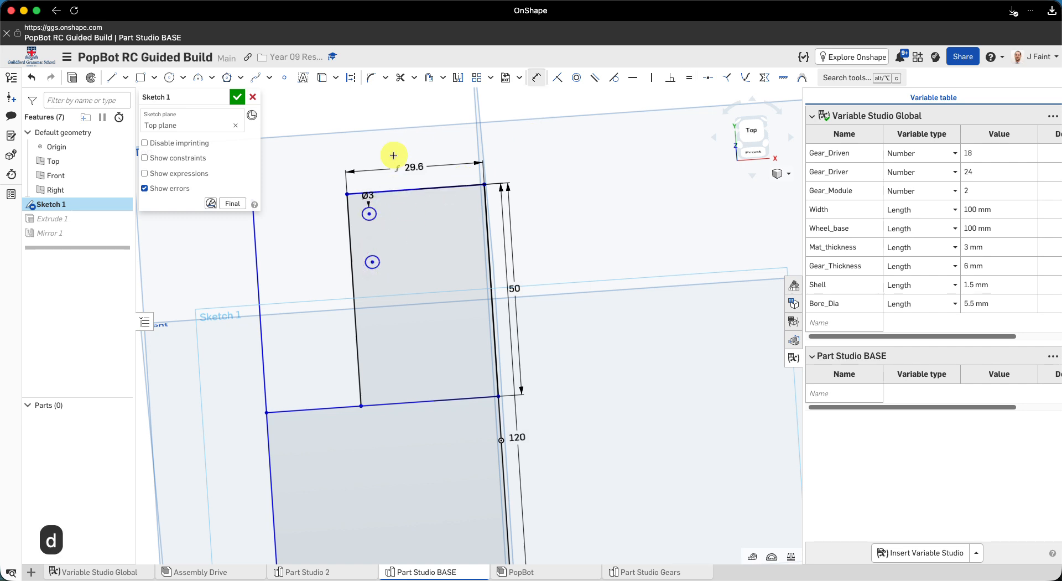
{"action": "left_click", "coordinate": [370, 214]}
{"action": "left_click", "coordinate": [373, 259]}
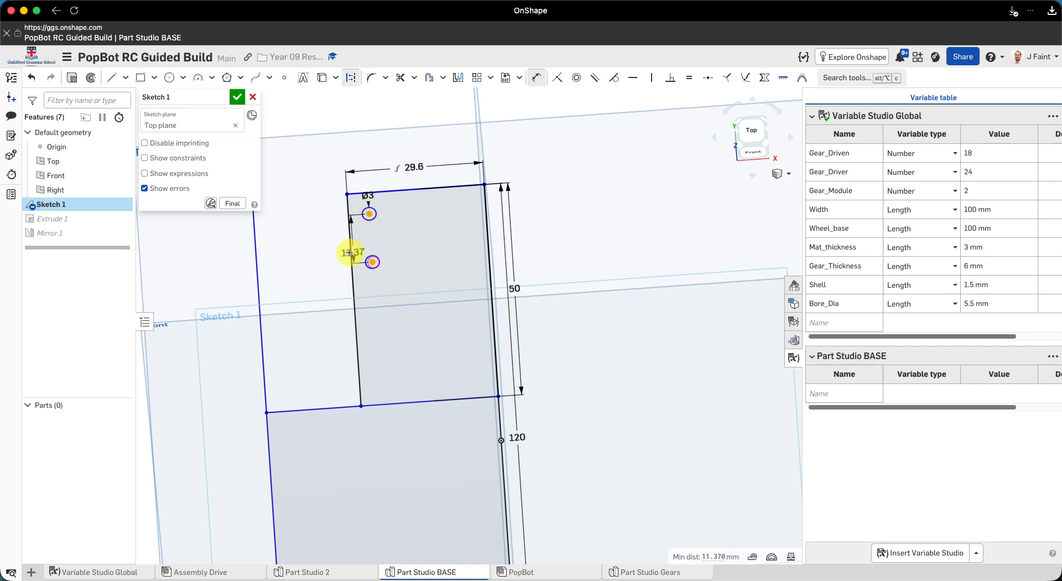
{"action": "left_click", "coordinate": [332, 258]}
{"action": "type", "text": "15"}
{"action": "key", "text": "Return"}
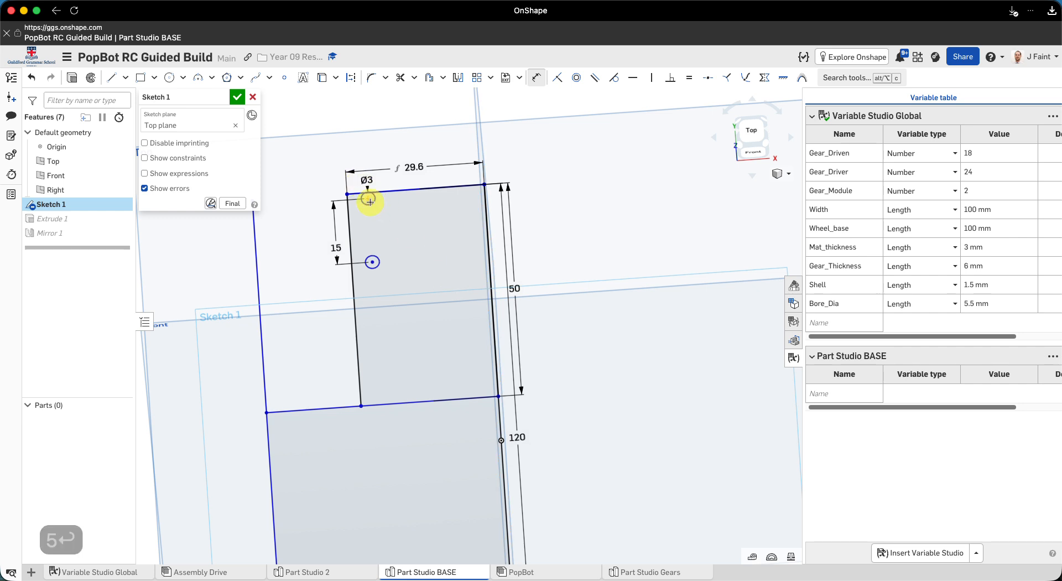
Step: Set the distance from the circles to the centre line to 49.2/2, shift the pair away from the end edge, and finish the sketch
{"action": "left_click", "coordinate": [485, 216]}
{"action": "left_click", "coordinate": [423, 138]}
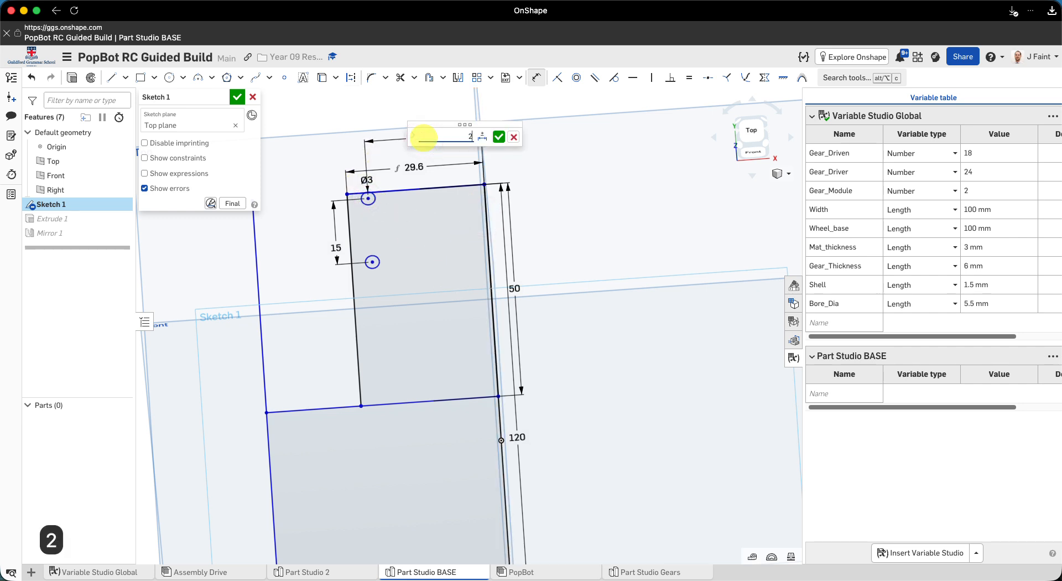
{"action": "type", "text": "49"}
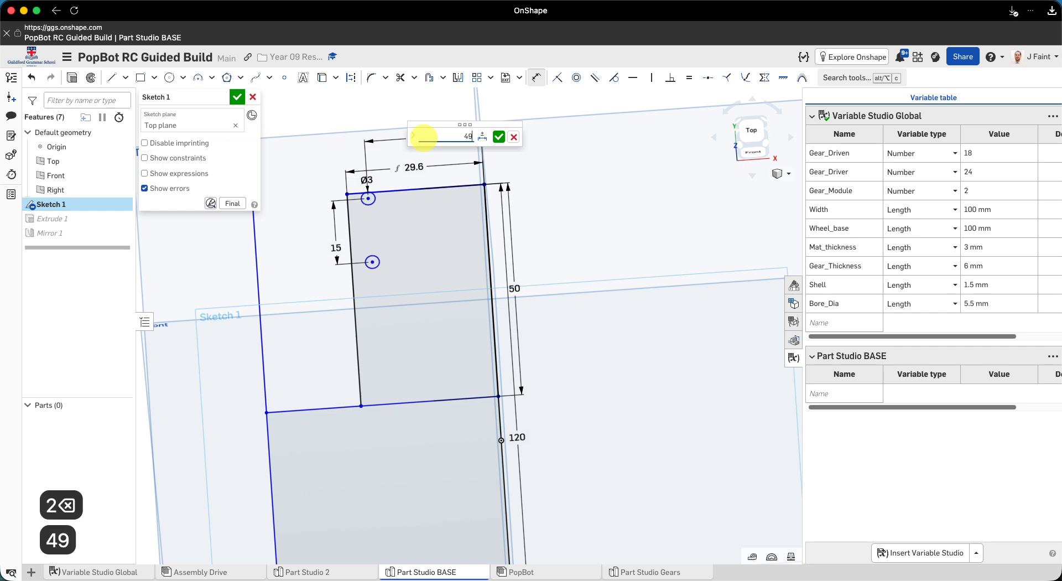
{"action": "type", "text": ".2"}
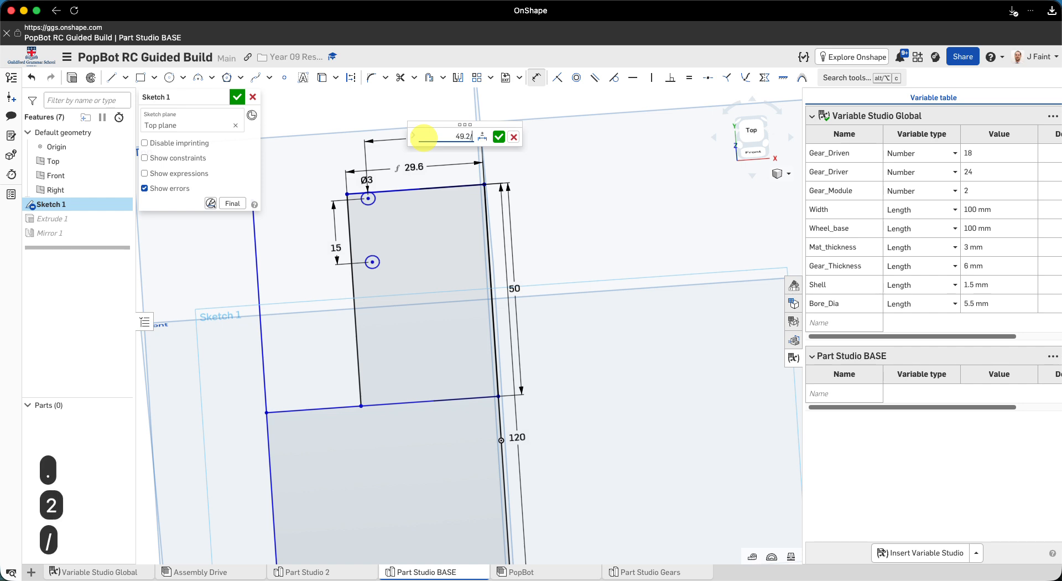
{"action": "type", "text": "/2"}
{"action": "key", "text": "Return"}
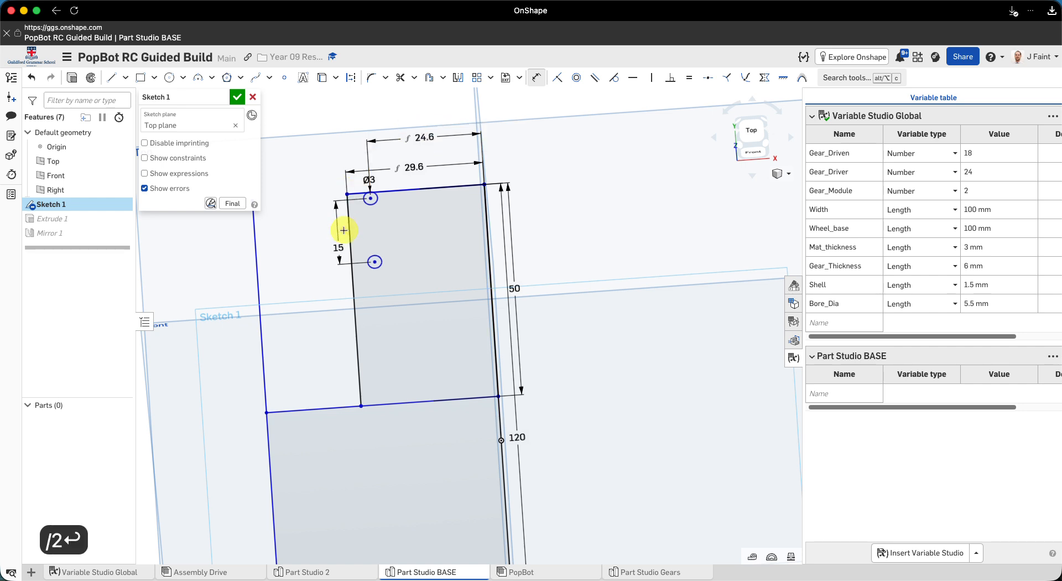
{"action": "left_click", "coordinate": [375, 264]}
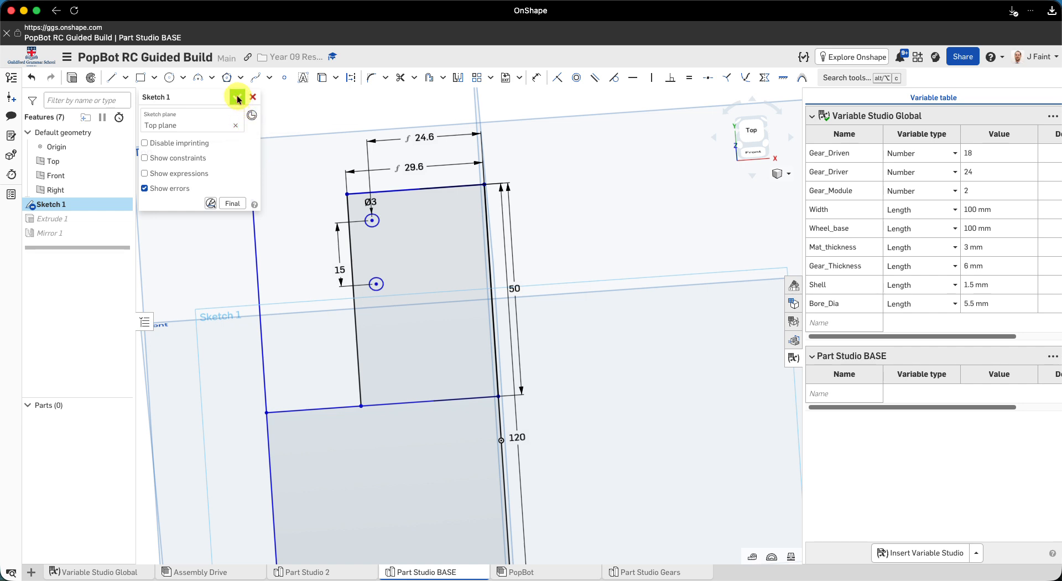
{"action": "left_click", "coordinate": [237, 97]}
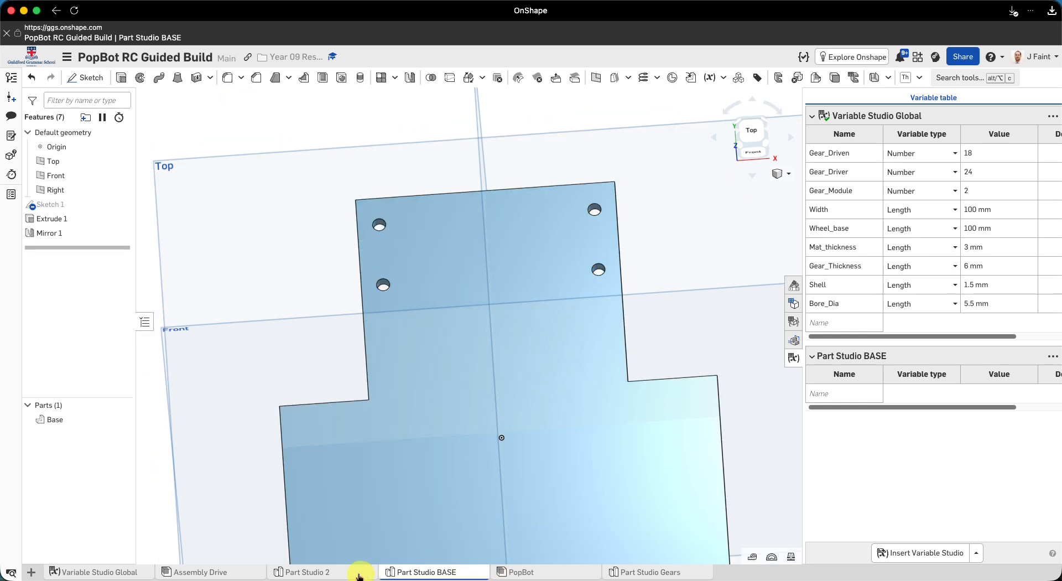
Step: In the PopBot assembly, add a Fastened mate between a bearing block's mounting hole and the corner hole at the Base's narrow end
{"action": "left_click", "coordinate": [538, 571]}
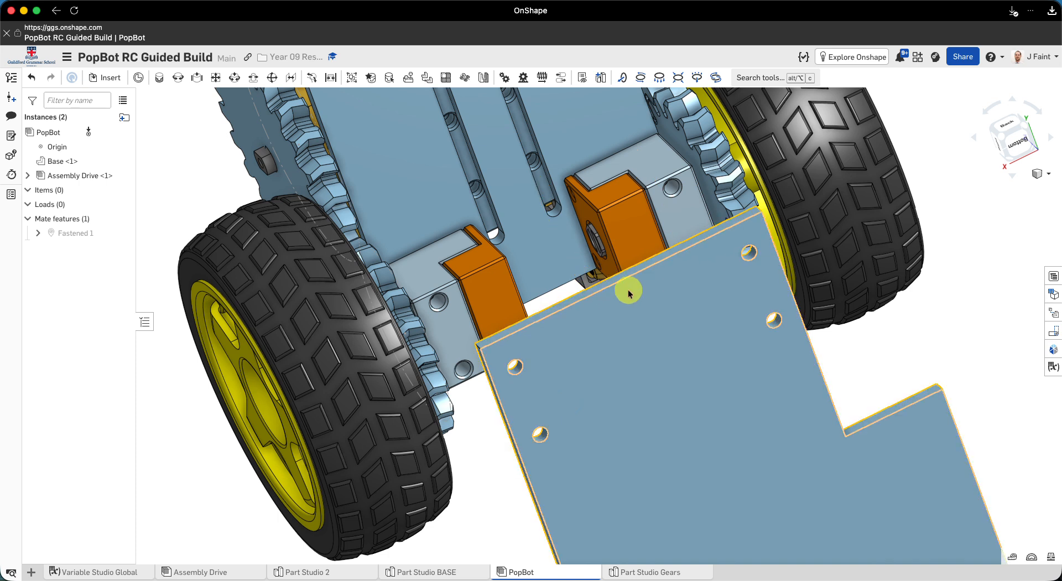
{"action": "key", "text": "m"}
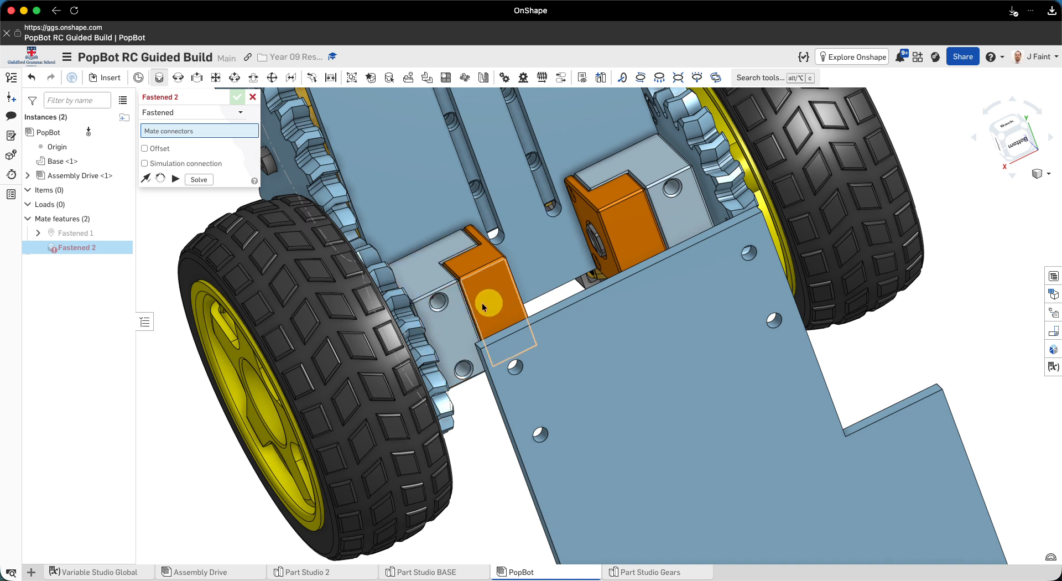
{"action": "left_click", "coordinate": [445, 315]}
{"action": "scroll", "coordinate": [442, 291], "scroll_direction": "up", "scroll_amount": 3}
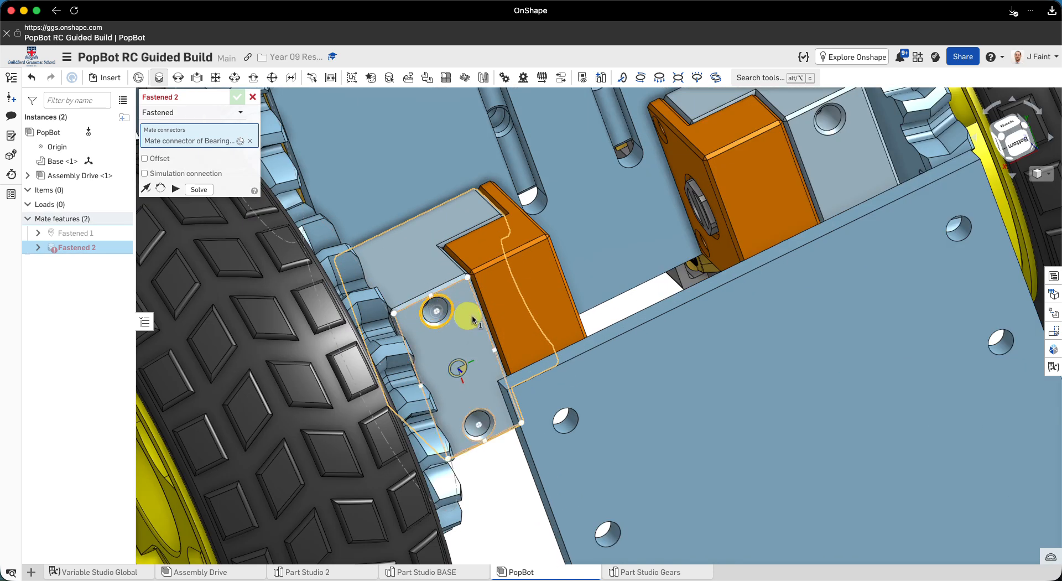
{"action": "right_click_drag", "start_coordinate": [510, 345], "coordinate": [495, 298]}
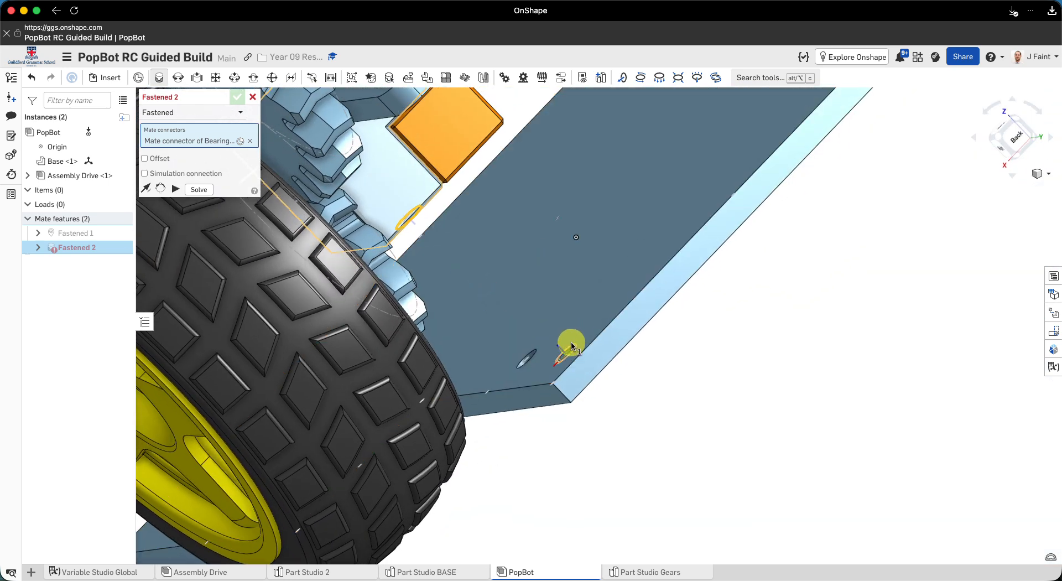
{"action": "left_click", "coordinate": [572, 347]}
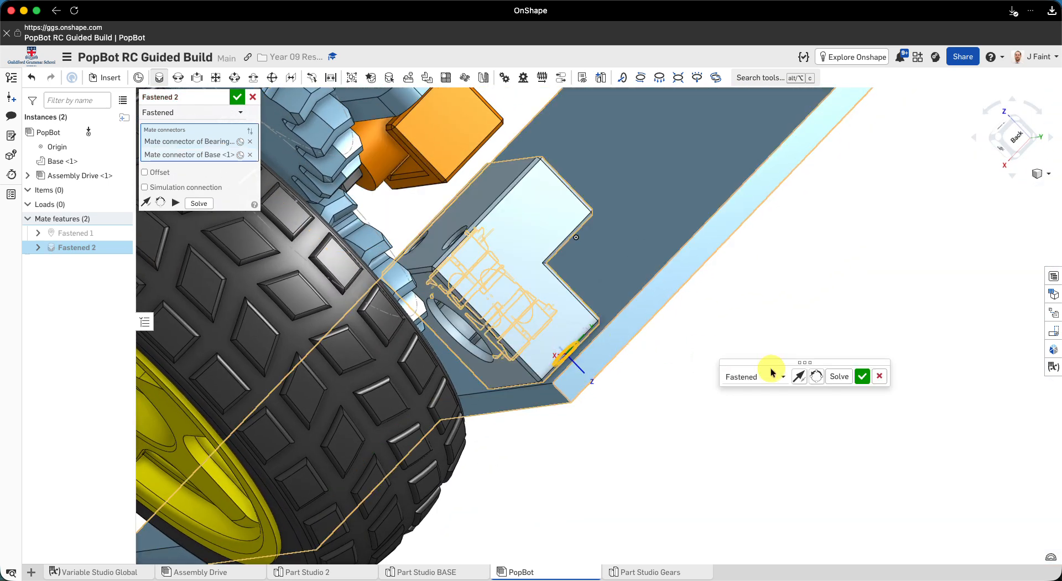
{"action": "left_click", "coordinate": [237, 96]}
Step: Examine from several sides how the Base fits against the bearing blocks, wheels and motors
{"action": "scroll", "coordinate": [359, 175], "scroll_direction": "down", "scroll_amount": 5}
{"action": "right_click_drag", "start_coordinate": [370, 162], "coordinate": [325, 277]}
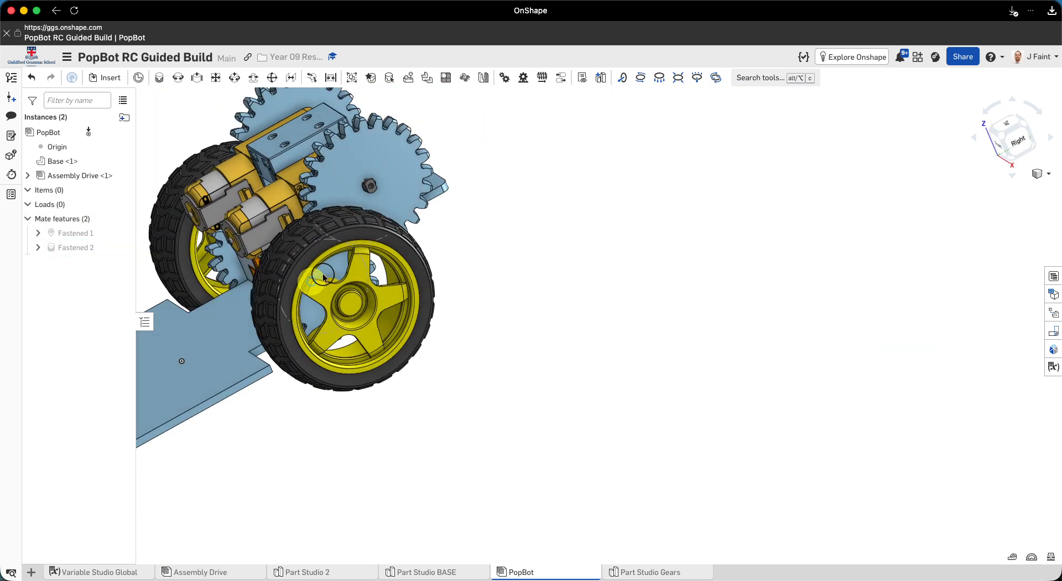
{"action": "right_click_drag", "start_coordinate": [226, 343], "coordinate": [312, 385]}
{"action": "middle_click_drag", "start_coordinate": [298, 379], "coordinate": [382, 370]}
{"action": "right_click_drag", "start_coordinate": [386, 369], "coordinate": [344, 369]}
{"action": "right_click_drag", "start_coordinate": [464, 383], "coordinate": [323, 381]}
{"action": "right_click_drag", "start_coordinate": [426, 364], "coordinate": [409, 394]}
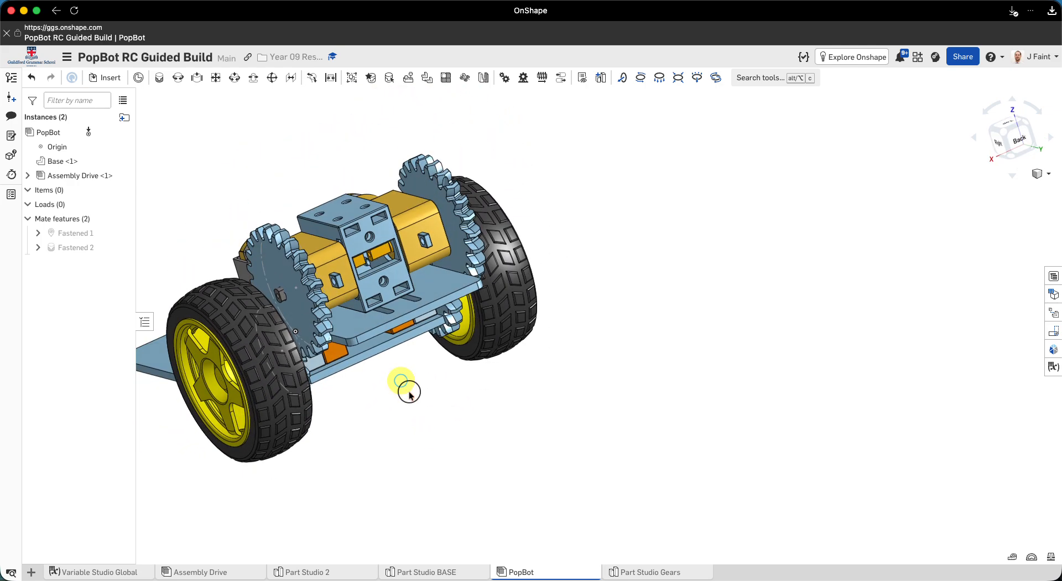
{"action": "right_click_drag", "start_coordinate": [451, 367], "coordinate": [470, 391]}
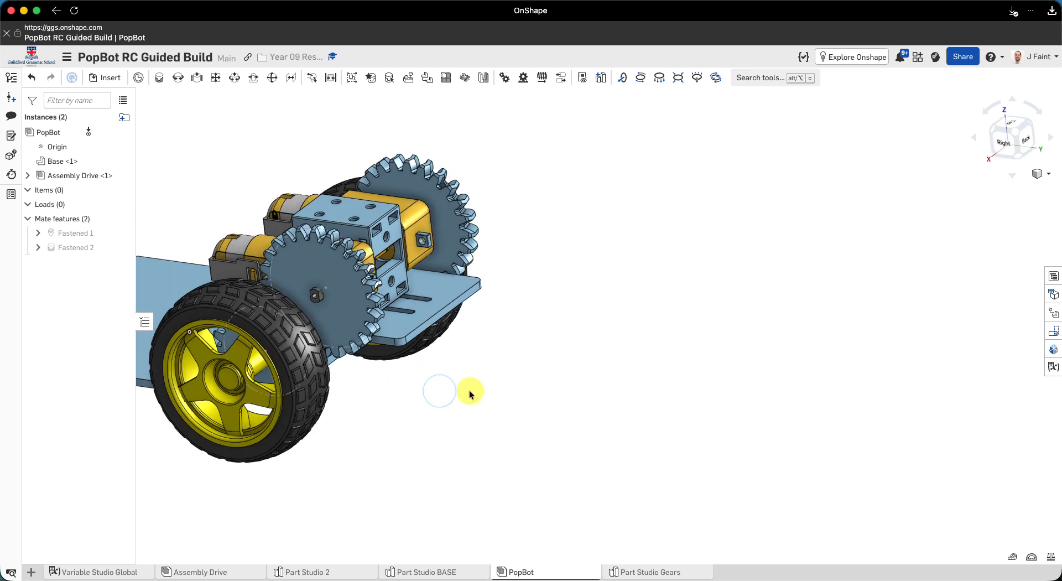
{"action": "right_click_drag", "start_coordinate": [378, 382], "coordinate": [343, 320]}
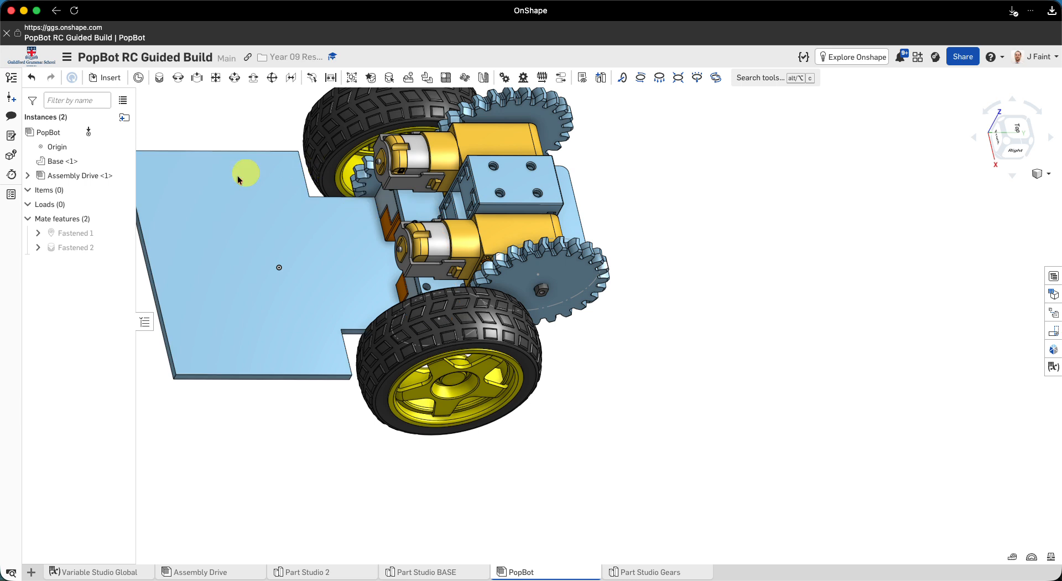
{"action": "right_click_drag", "start_coordinate": [237, 268], "coordinate": [334, 269]}
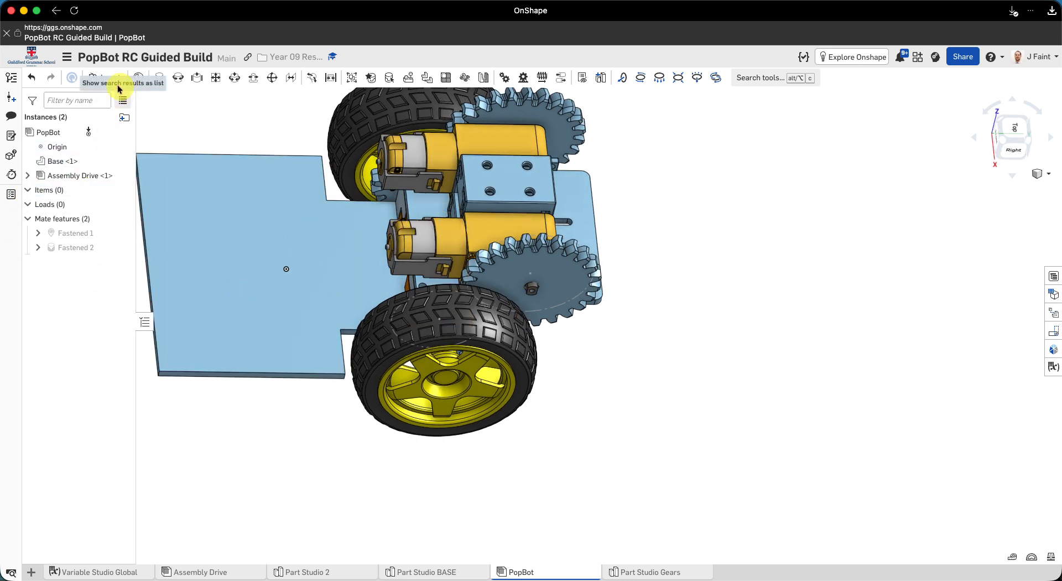
Step: Start inserting parts and browse the other documents to Guildford Grammar School's *Reference Materials, * Engineering Components folder
{"action": "right_click_drag", "start_coordinate": [287, 209], "coordinate": [378, 262]}
{"action": "middle_click_drag", "start_coordinate": [342, 261], "coordinate": [399, 277]}
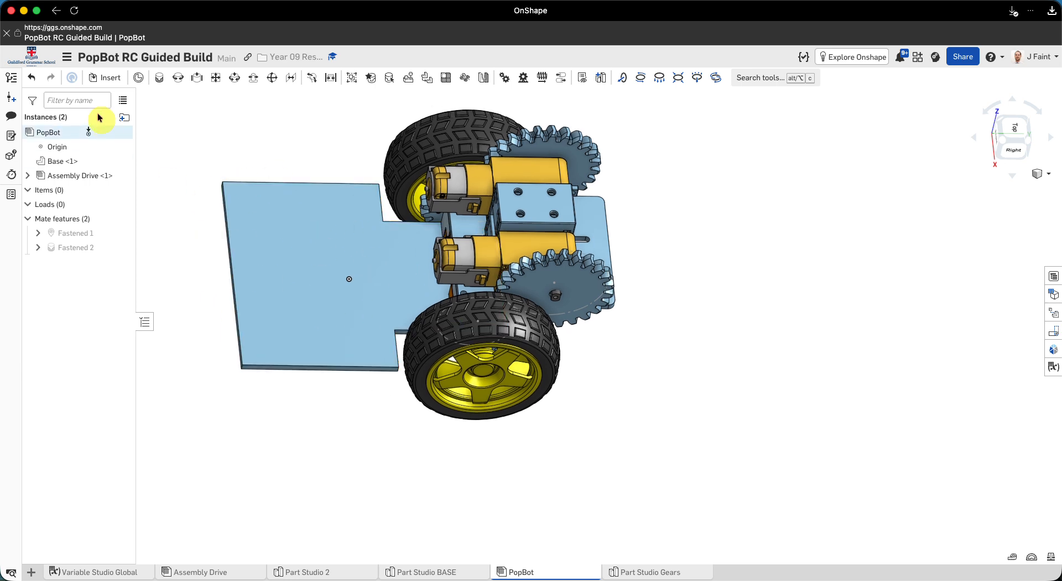
{"action": "left_click", "coordinate": [109, 81]}
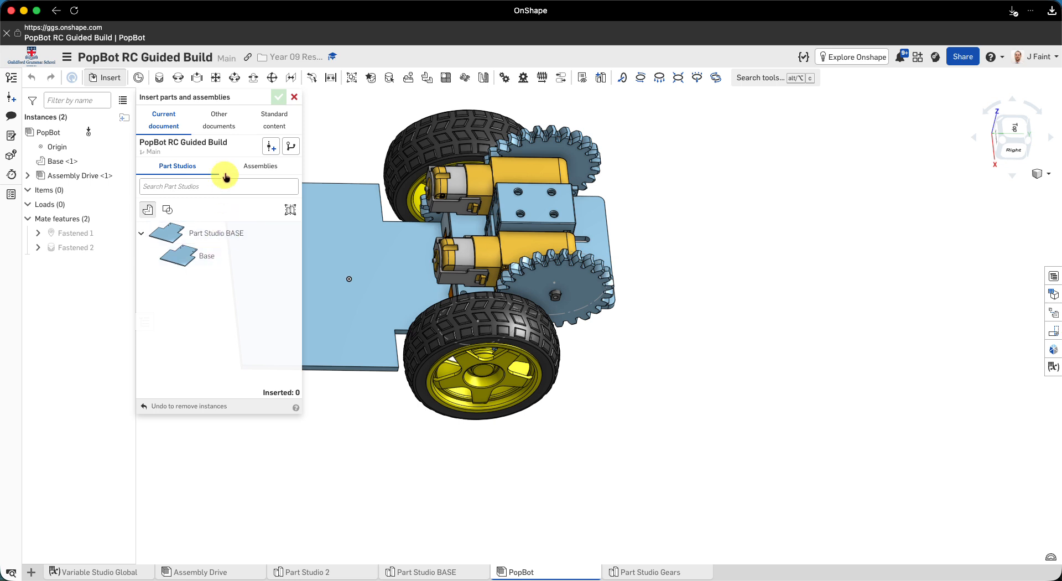
{"action": "left_click", "coordinate": [225, 133]}
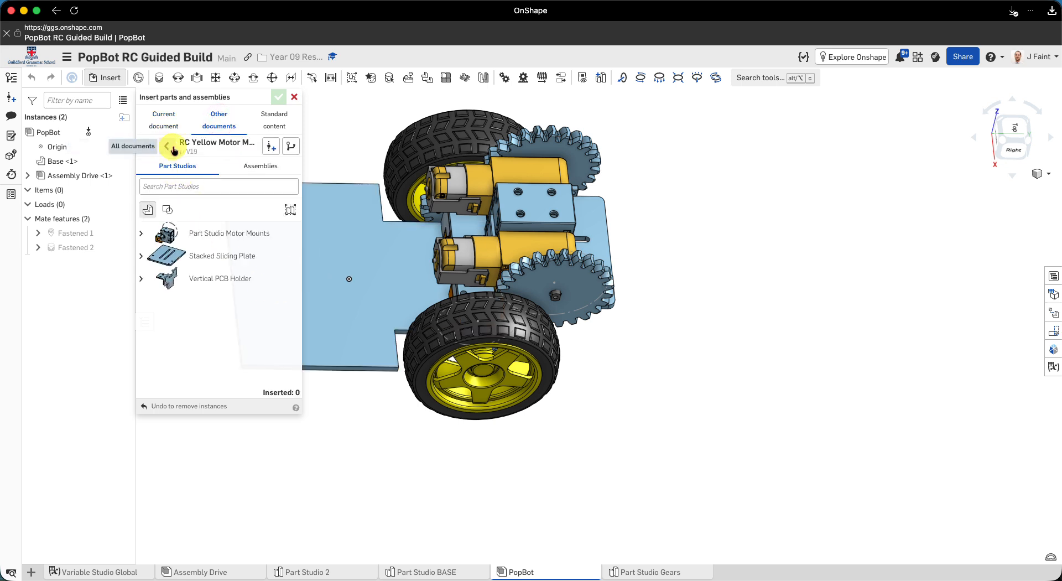
{"action": "left_click", "coordinate": [168, 148]}
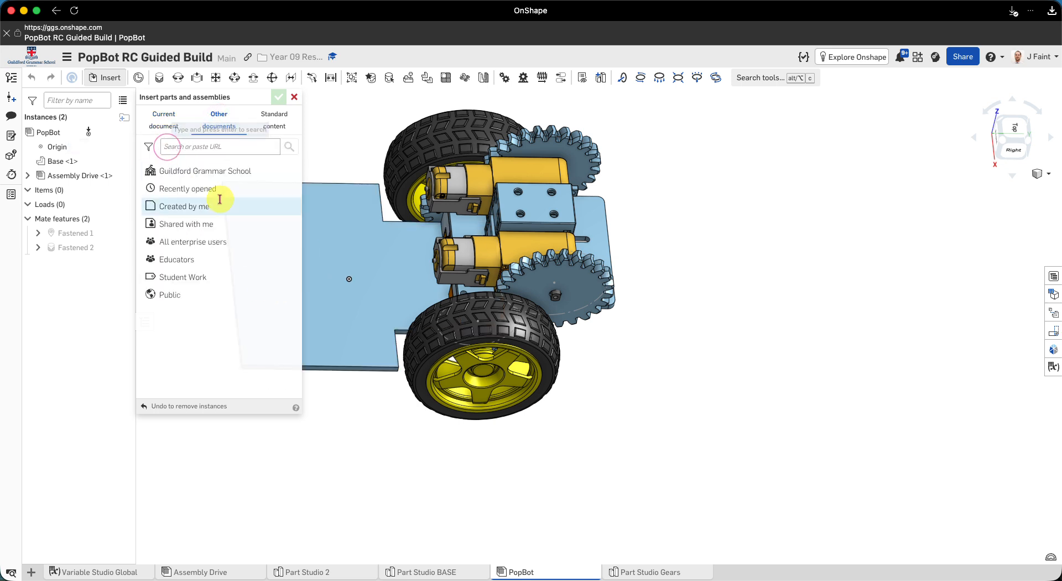
{"action": "left_click", "coordinate": [190, 172]}
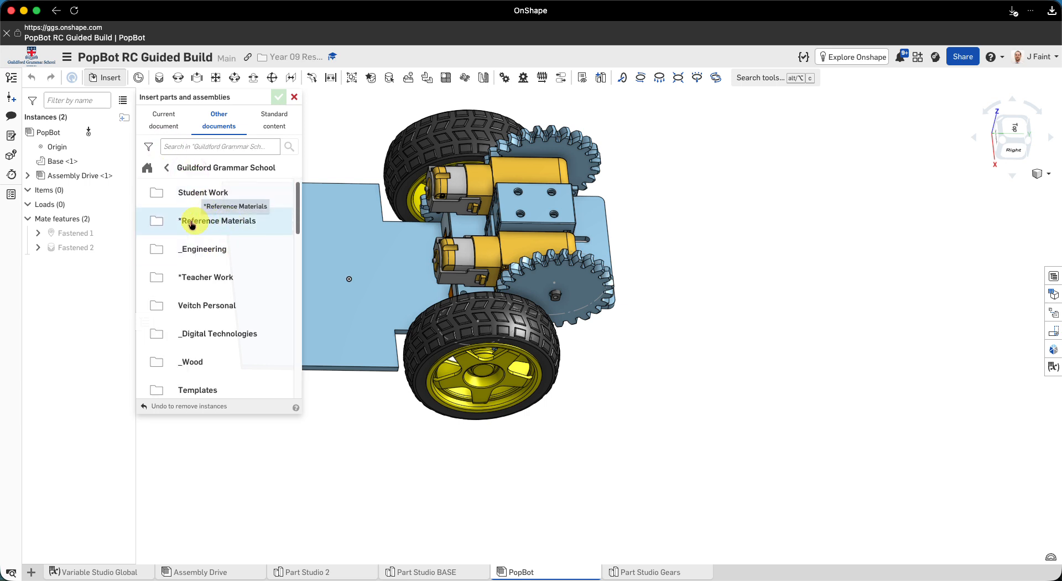
{"action": "left_click", "coordinate": [211, 224]}
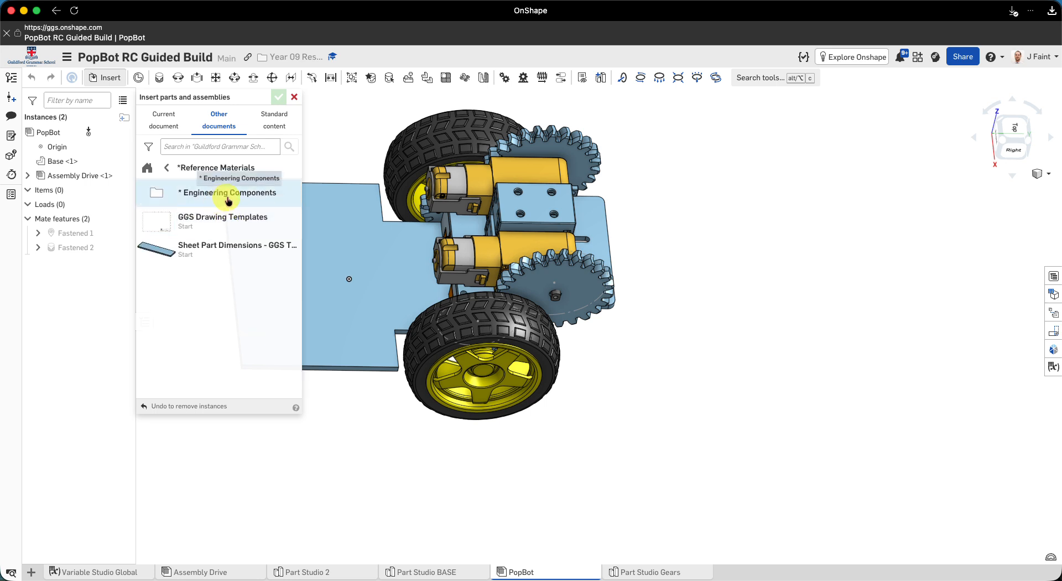
{"action": "left_click", "coordinate": [230, 194]}
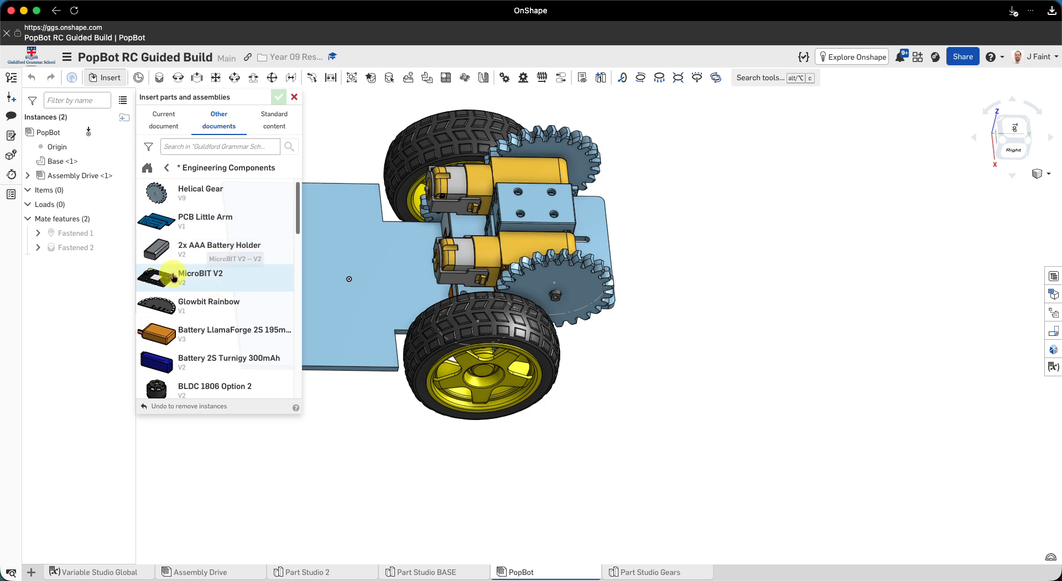
Step: Insert the RC Steering Rack assembly in its Default configuration and place it beyond the Base's wide end
{"action": "scroll", "coordinate": [196, 290], "scroll_direction": "down", "scroll_amount": 4}
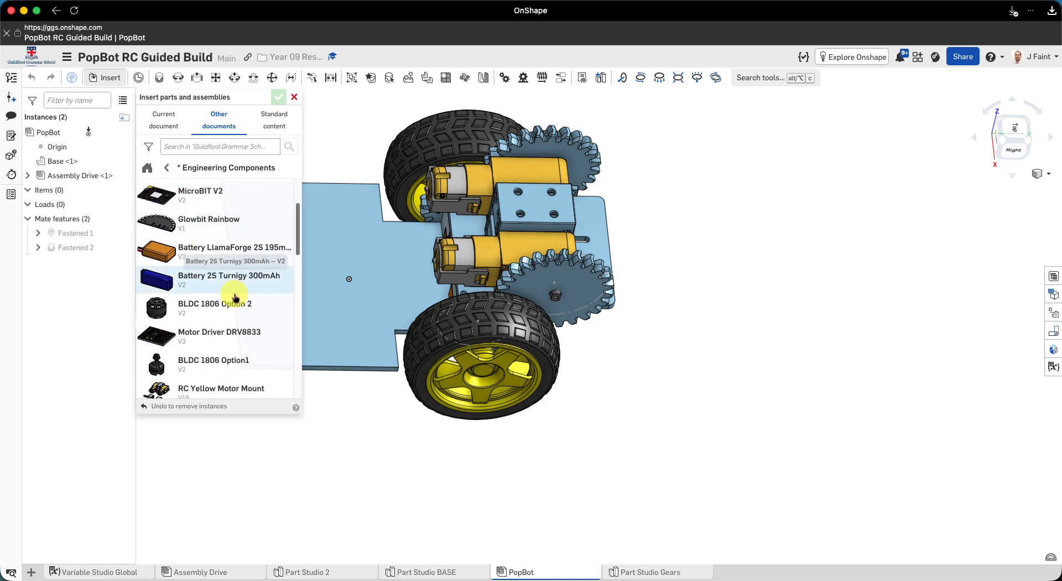
{"action": "scroll", "coordinate": [235, 296], "scroll_direction": "down", "scroll_amount": 5}
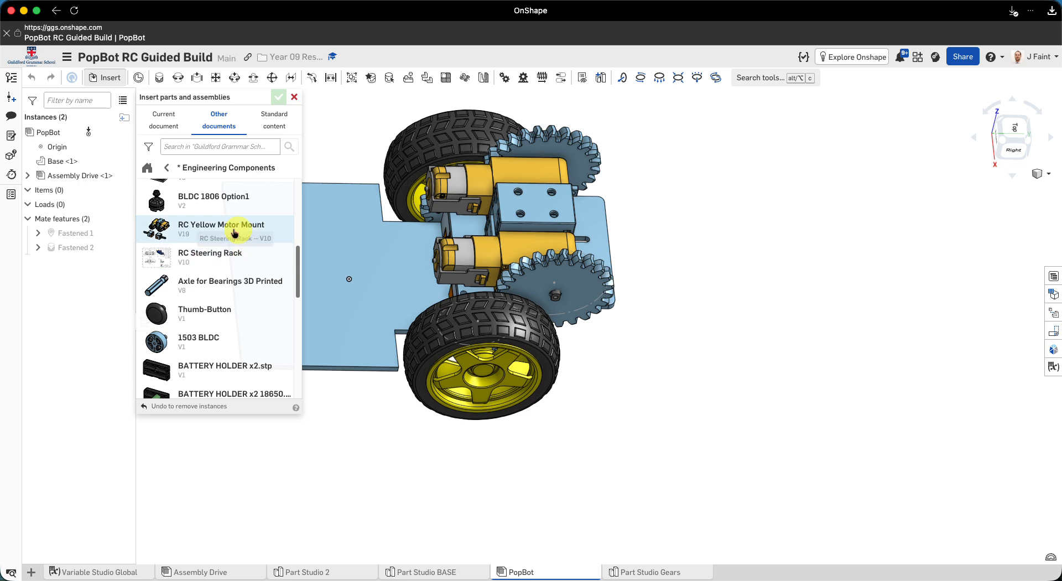
{"action": "left_click", "coordinate": [213, 258]}
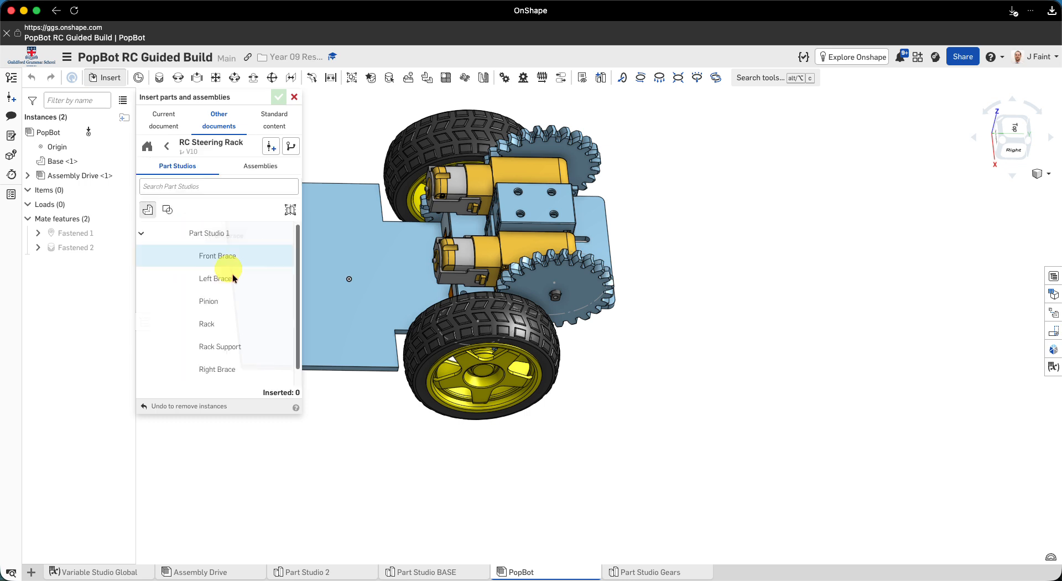
{"action": "left_click", "coordinate": [263, 171]}
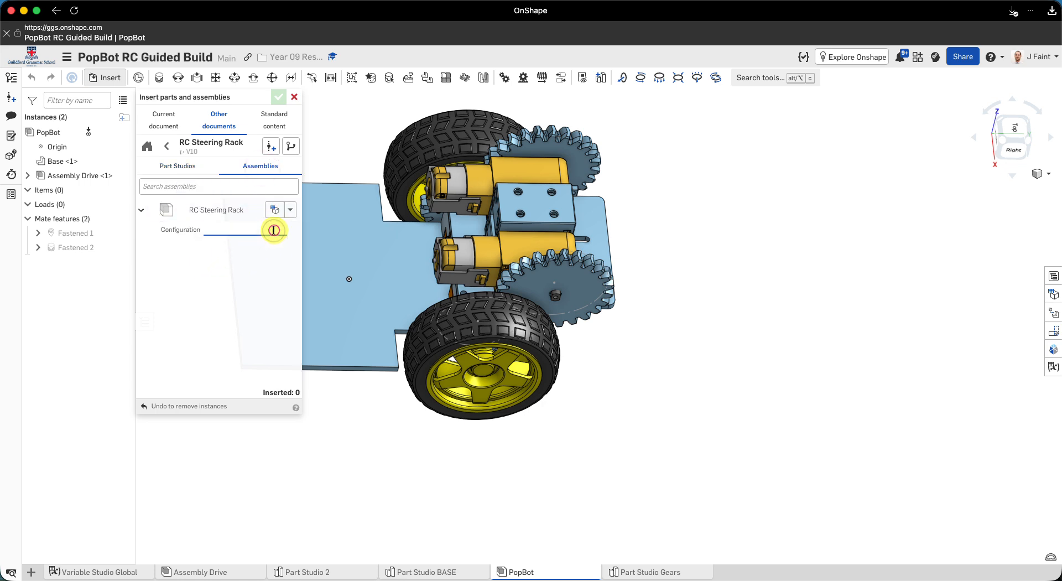
{"action": "left_click", "coordinate": [263, 231]}
{"action": "left_click", "coordinate": [226, 246]}
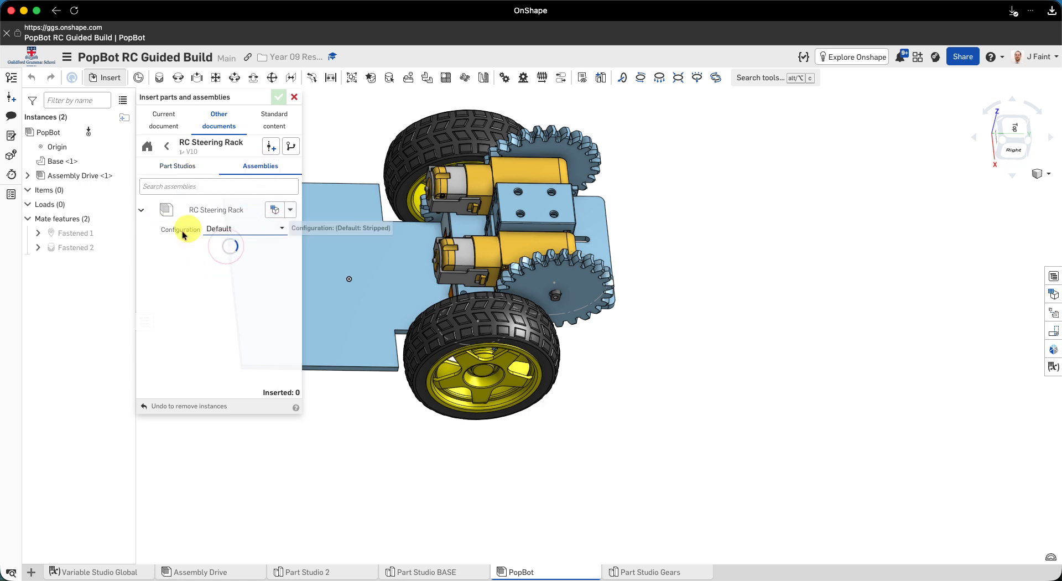
{"action": "left_click", "coordinate": [204, 208]}
{"action": "middle_click_drag", "start_coordinate": [389, 426], "coordinate": [520, 418]}
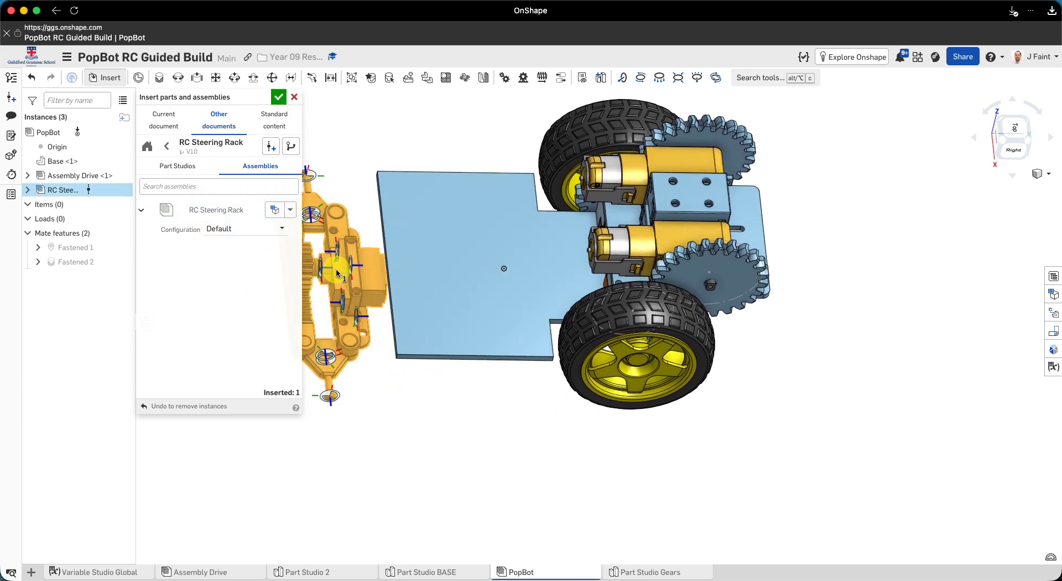
{"action": "left_click", "coordinate": [338, 271]}
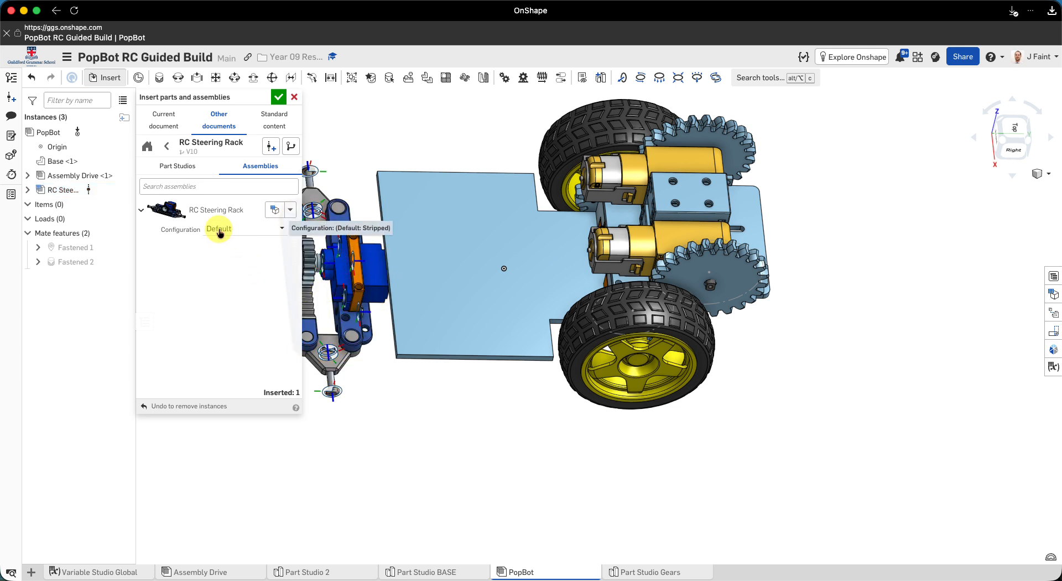
Step: Insert the PCB ATV Sumobot assembly from the engineering components and place it beside the Base
{"action": "left_click", "coordinate": [166, 145]}
{"action": "scroll", "coordinate": [227, 235], "scroll_direction": "down", "scroll_amount": 6}
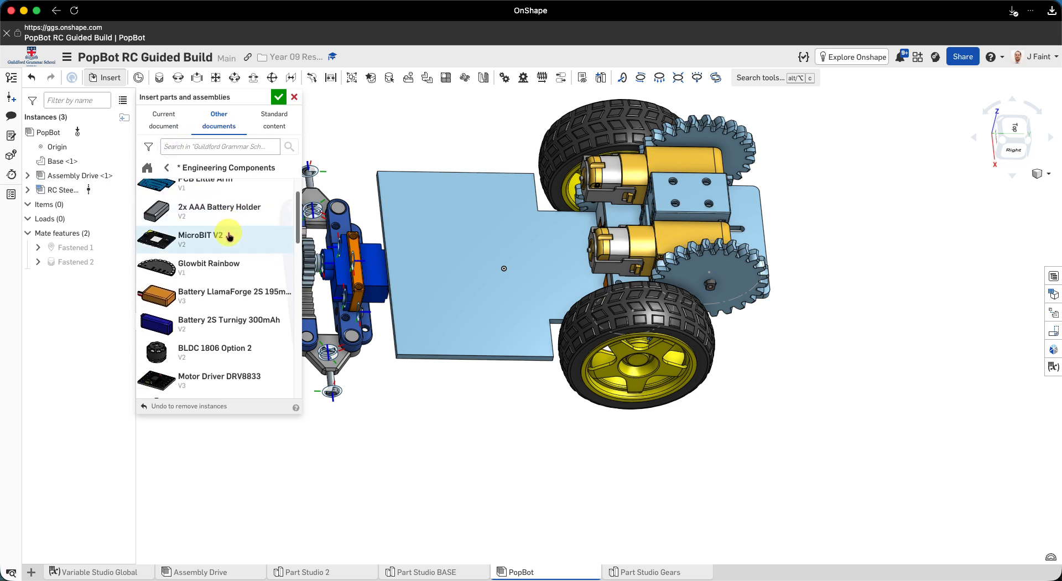
{"action": "scroll", "coordinate": [229, 235], "scroll_direction": "down", "scroll_amount": 6}
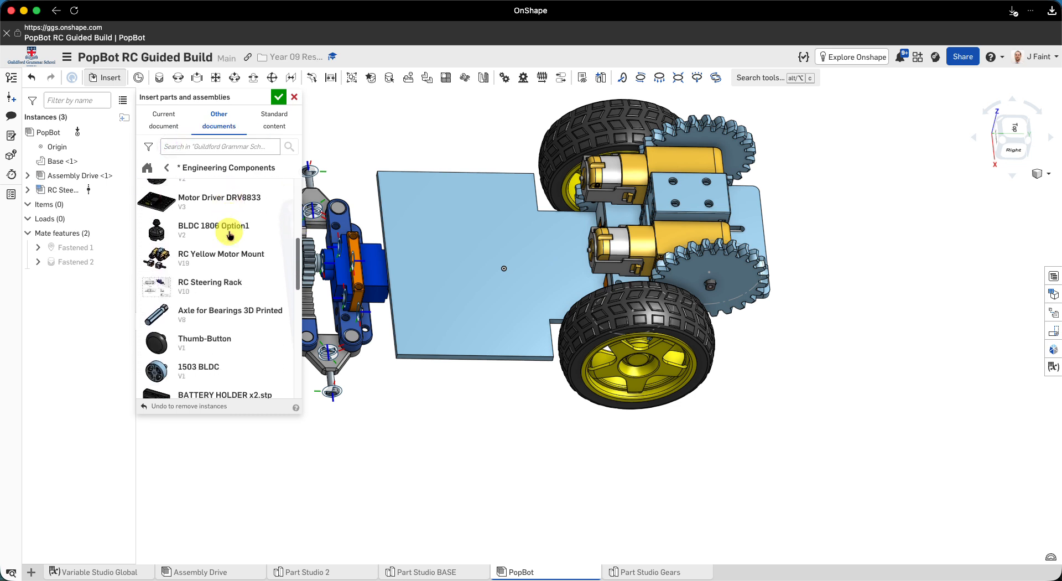
{"action": "scroll", "coordinate": [231, 236], "scroll_direction": "down", "scroll_amount": 6}
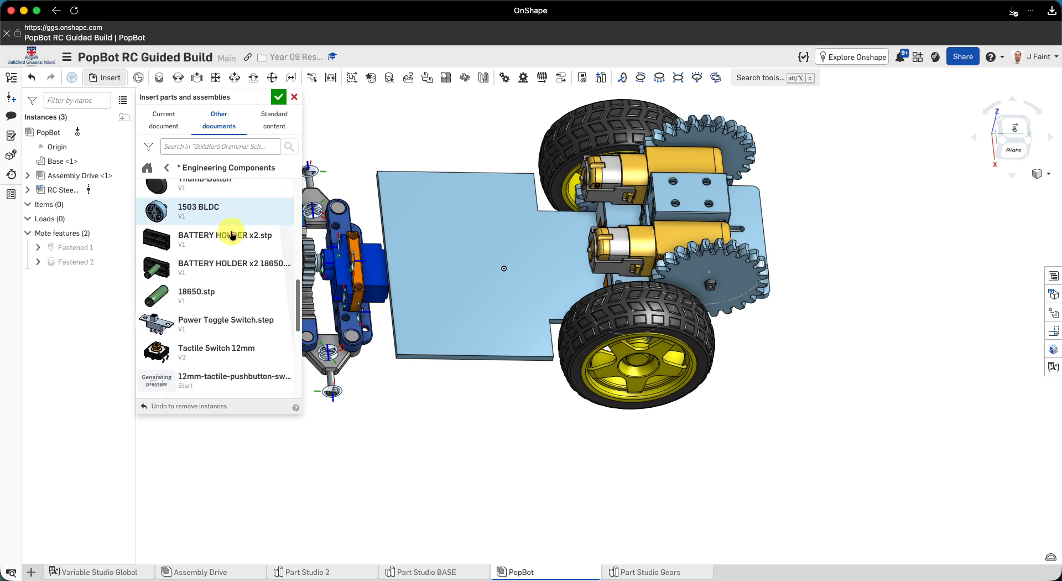
{"action": "scroll", "coordinate": [234, 235], "scroll_direction": "down", "scroll_amount": 4}
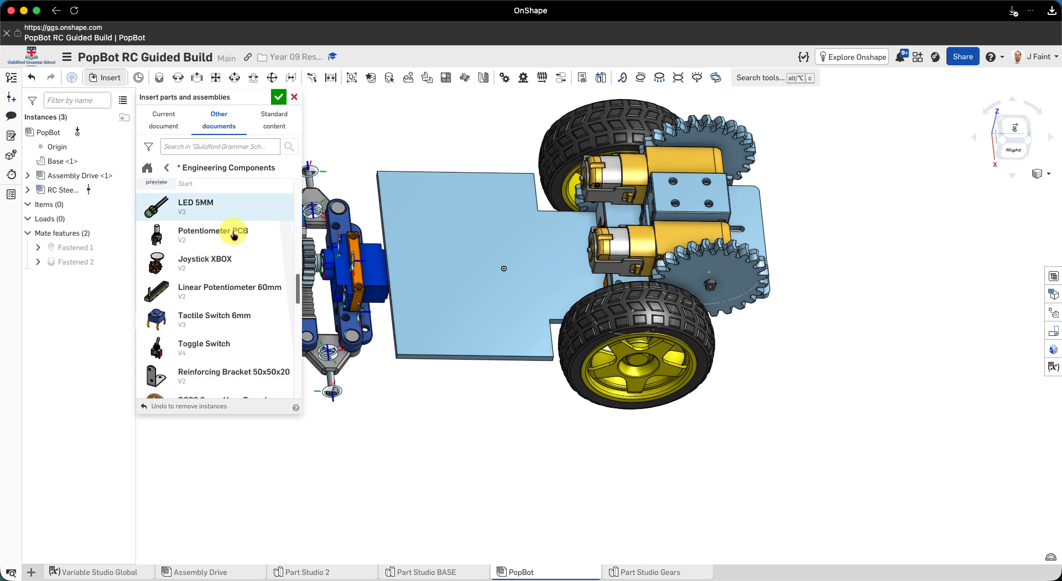
{"action": "scroll", "coordinate": [234, 235], "scroll_direction": "down", "scroll_amount": 6}
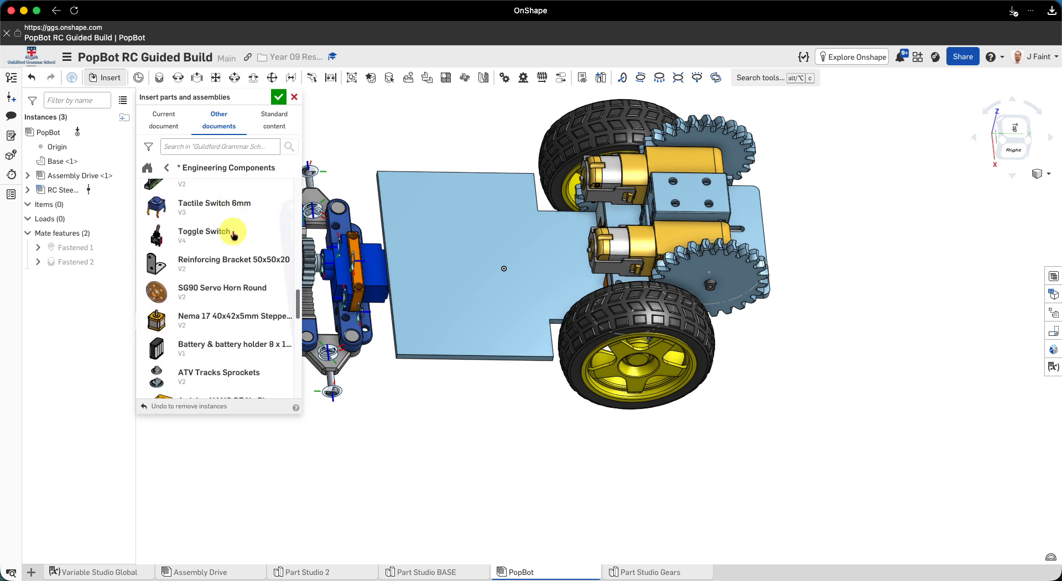
{"action": "scroll", "coordinate": [234, 235], "scroll_direction": "down", "scroll_amount": 5}
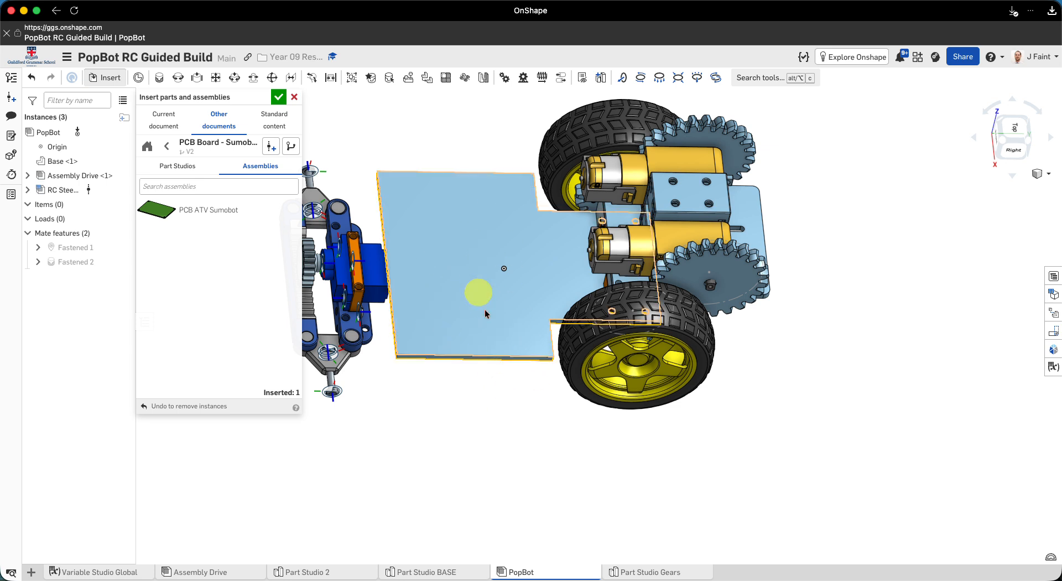
{"action": "left_click", "coordinate": [220, 208]}
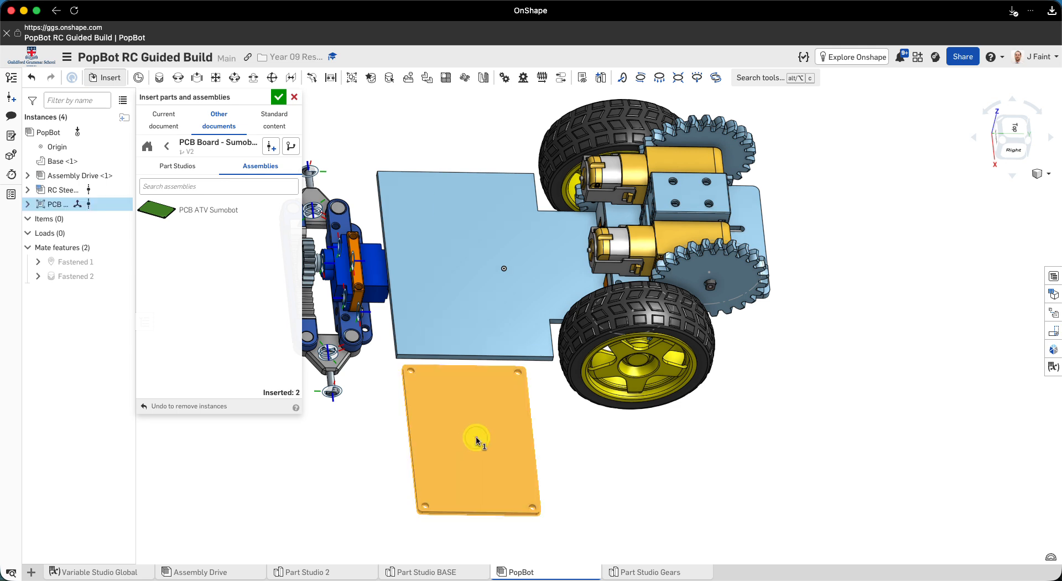
{"action": "left_click", "coordinate": [477, 439]}
Step: Insert the 6AA Battery Pack assembly from the engineering components, place it over the Base, and finish inserting
{"action": "left_click", "coordinate": [166, 146]}
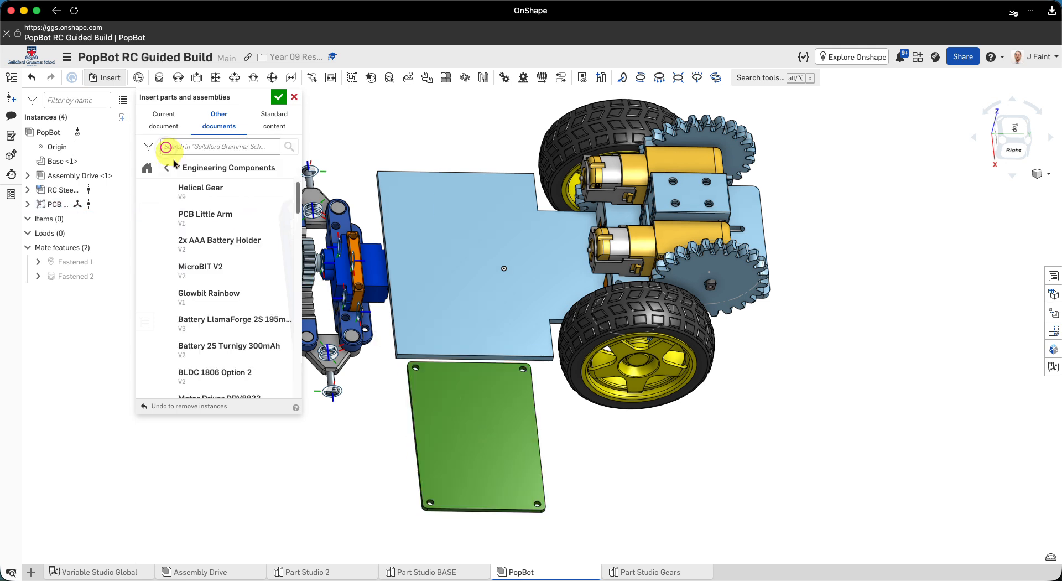
{"action": "scroll", "coordinate": [246, 277], "scroll_direction": "down", "scroll_amount": 10}
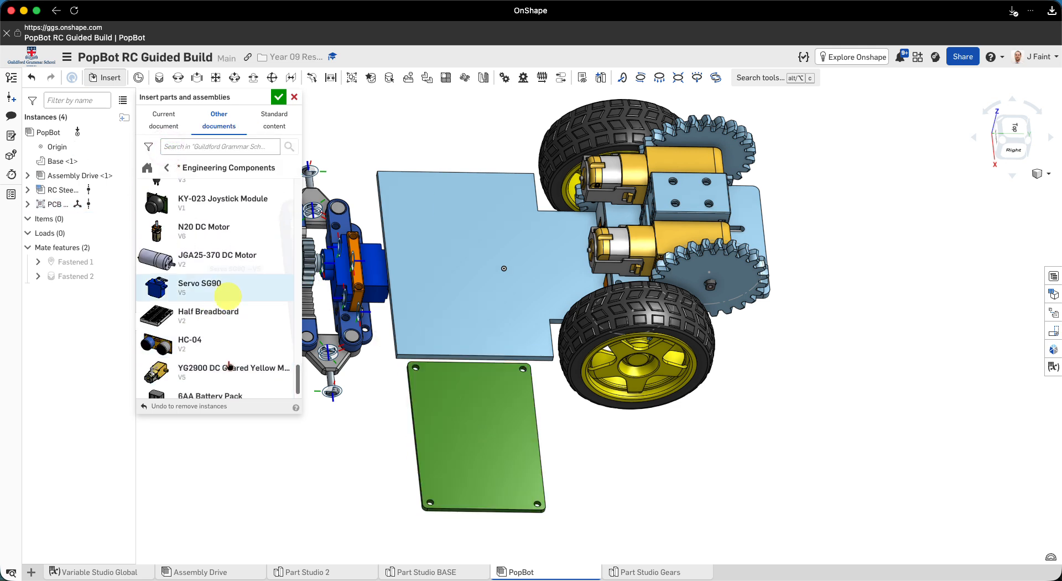
{"action": "scroll", "coordinate": [214, 354], "scroll_direction": "down", "scroll_amount": 1}
{"action": "left_click", "coordinate": [200, 383]}
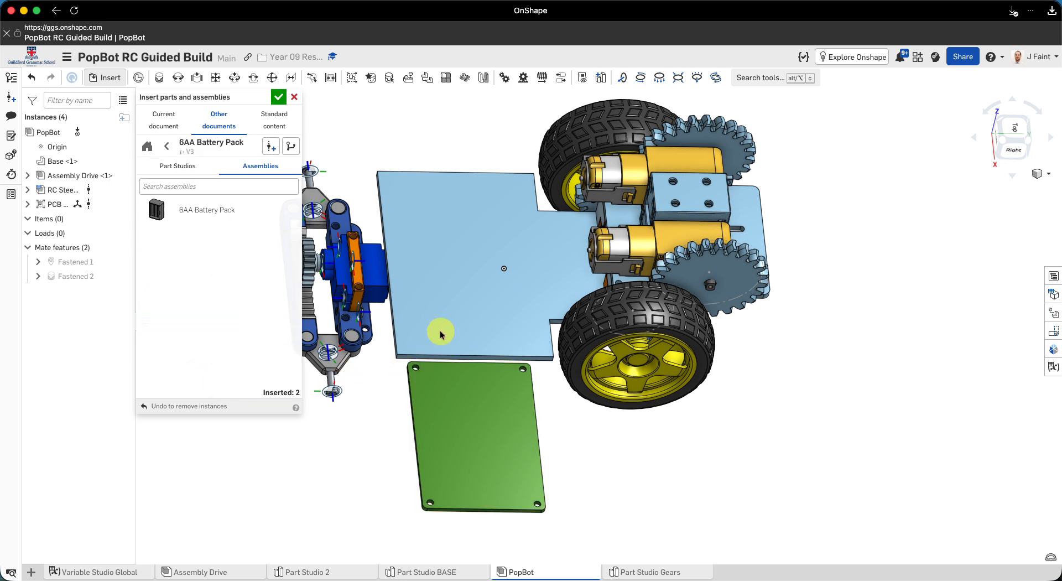
{"action": "left_click", "coordinate": [237, 209]}
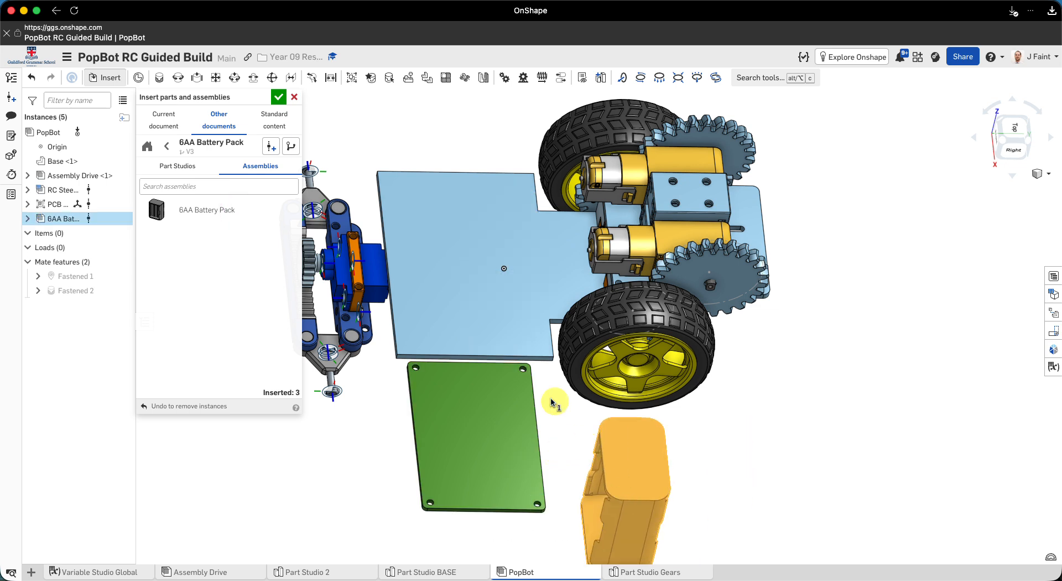
{"action": "left_click", "coordinate": [453, 258]}
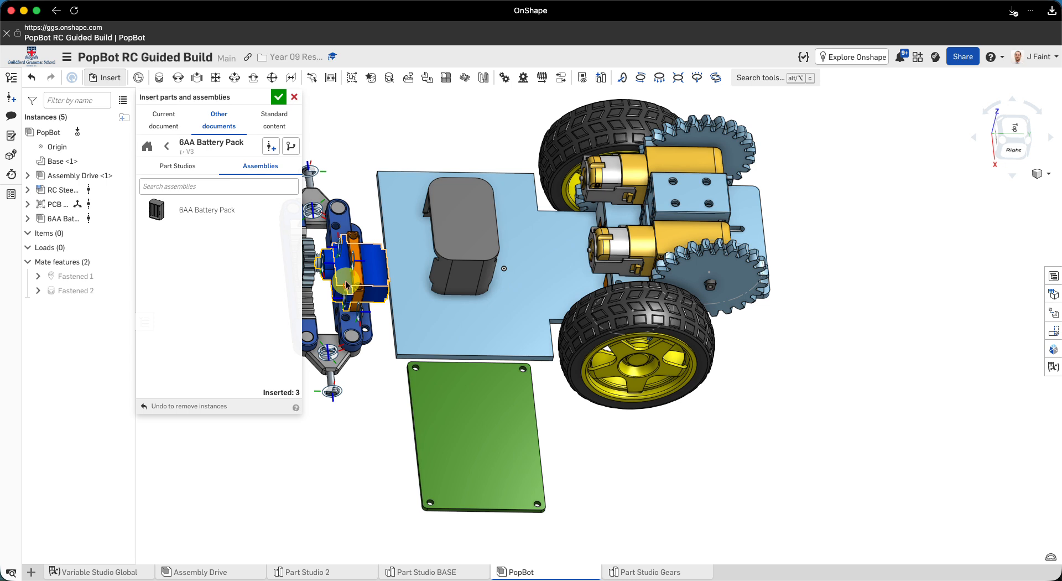
{"action": "left_click", "coordinate": [279, 97]}
Step: In the right view, raise the battery pack to stand on the Base and move the green PCB up to the pack's upper end
{"action": "right_click_drag", "start_coordinate": [431, 309], "coordinate": [460, 313]}
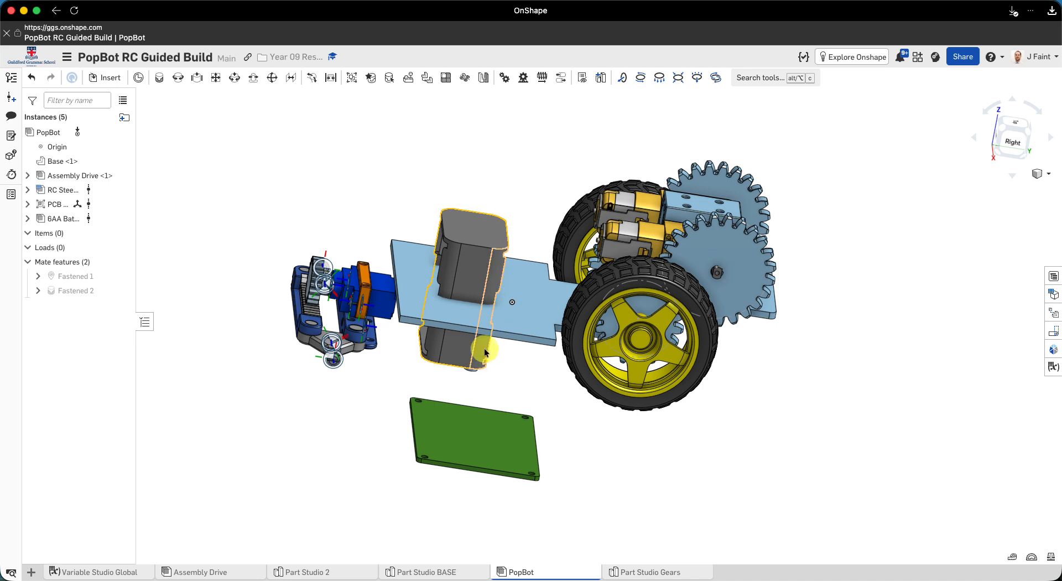
{"action": "right_click_drag", "start_coordinate": [485, 352], "coordinate": [287, 299]}
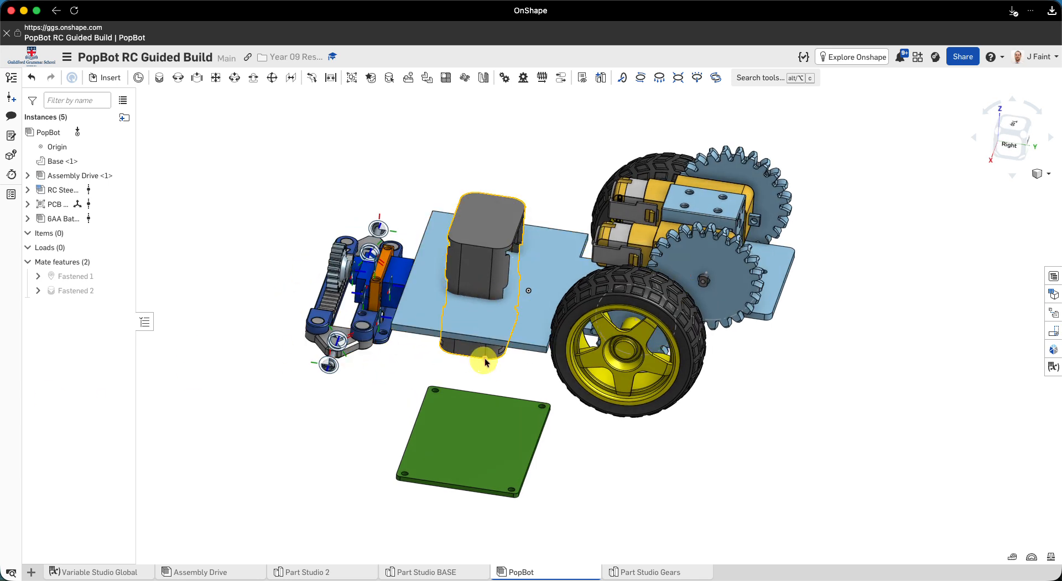
{"action": "left_click", "coordinate": [1015, 142]}
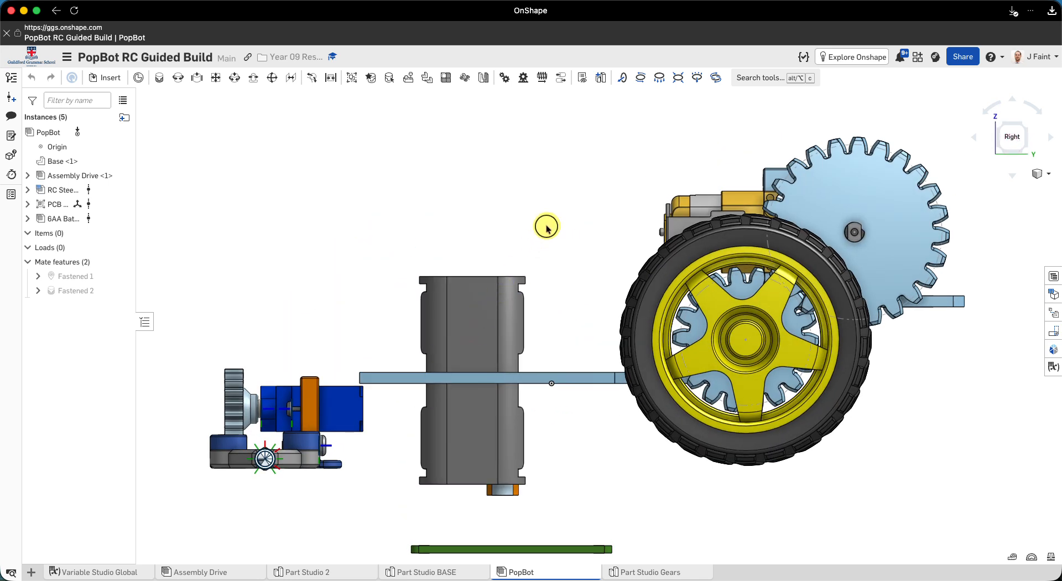
{"action": "scroll", "coordinate": [524, 308], "scroll_direction": "down", "scroll_amount": 3}
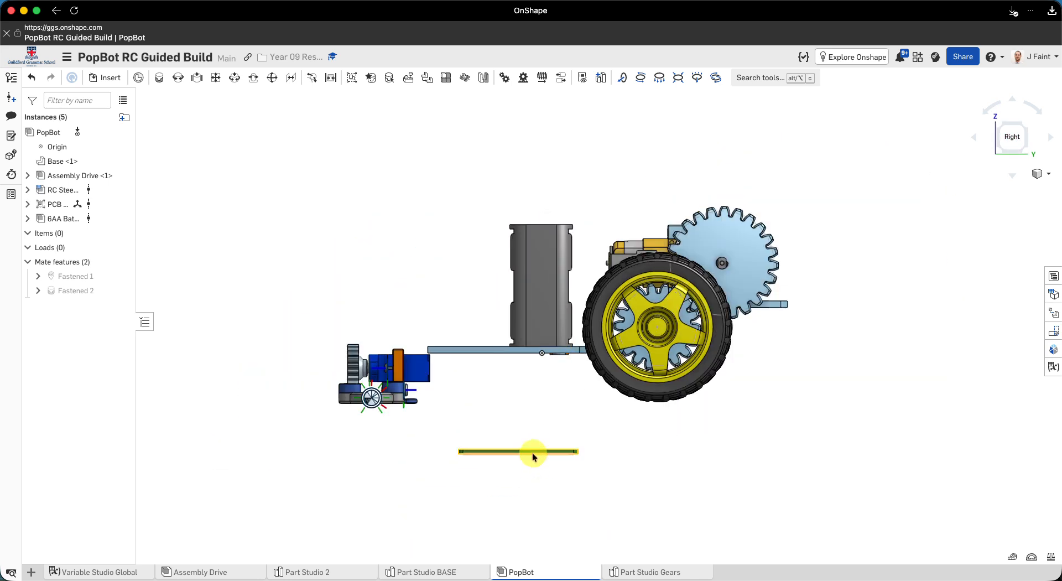
{"action": "left_click_drag", "start_coordinate": [545, 404], "coordinate": [563, 233]}
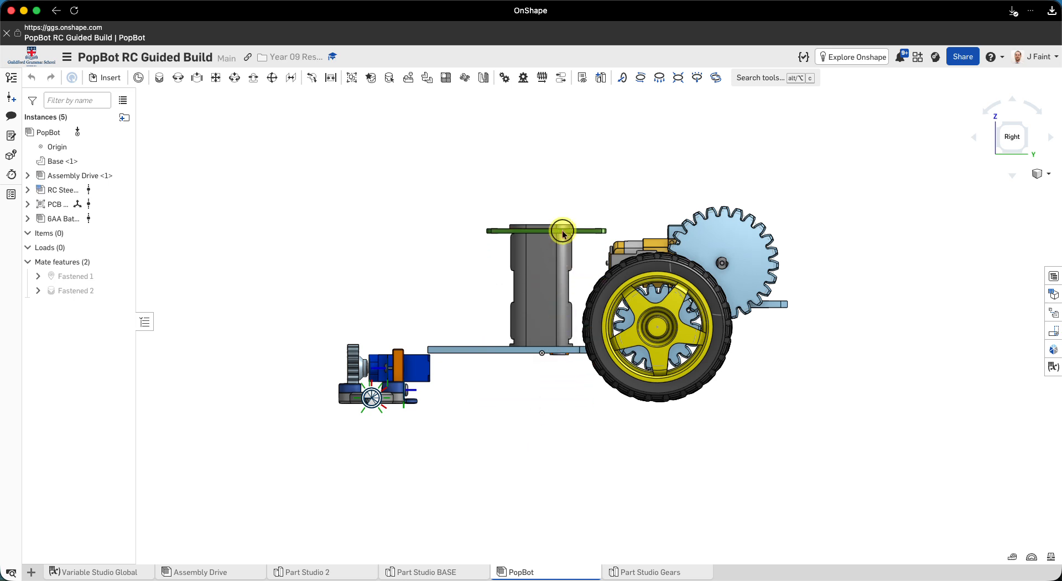
Step: Rotate the 6AA battery pack by 90 degrees so it lies flat along the Base
{"action": "right_click_drag", "start_coordinate": [481, 327], "coordinate": [540, 327]}
{"action": "left_click", "coordinate": [473, 309]}
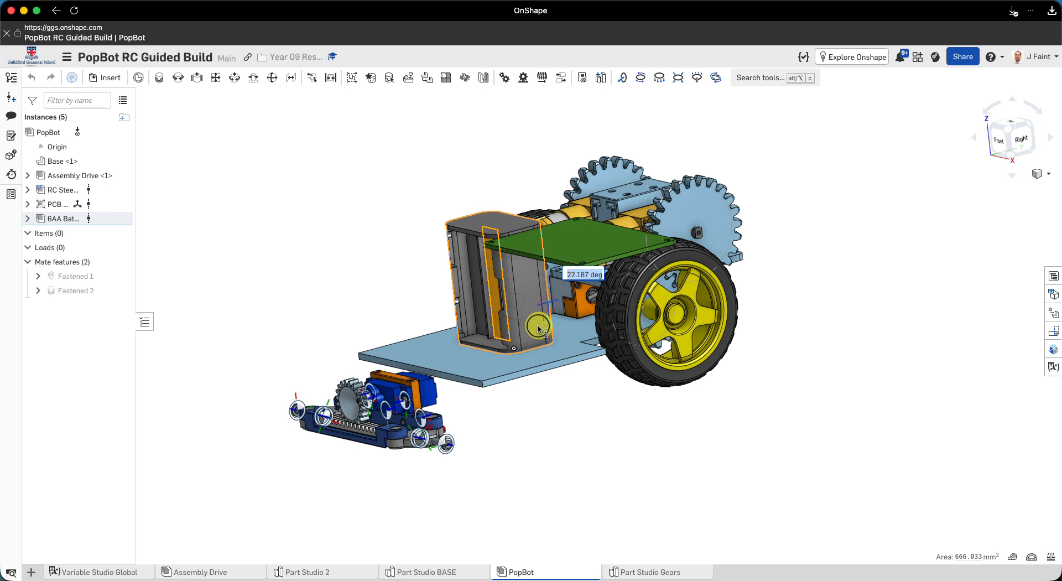
{"action": "left_click_drag", "start_coordinate": [525, 331], "coordinate": [510, 328]}
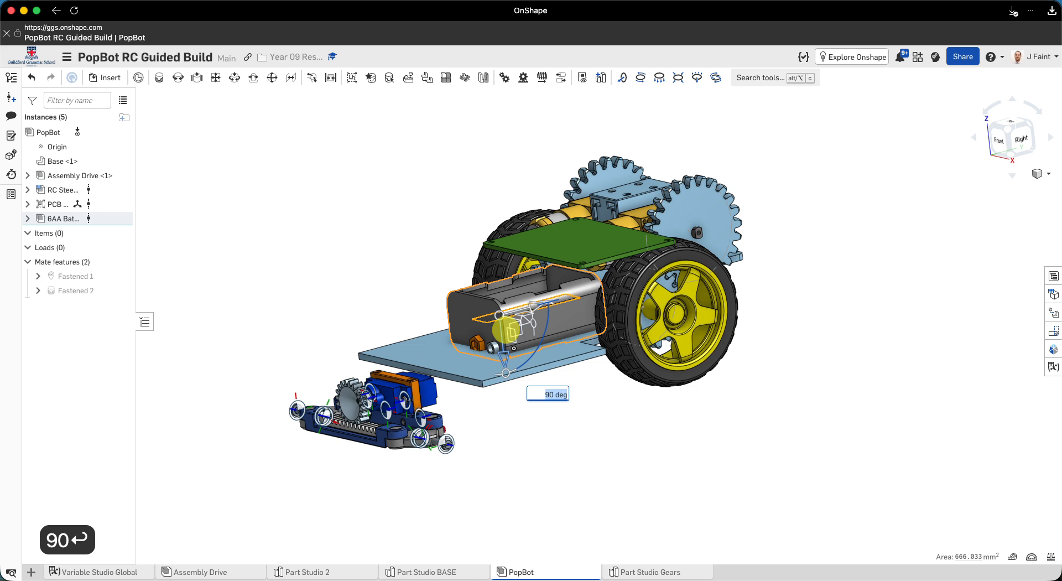
{"action": "left_click", "coordinate": [563, 447]}
{"action": "right_click_drag", "start_coordinate": [537, 436], "coordinate": [564, 446]}
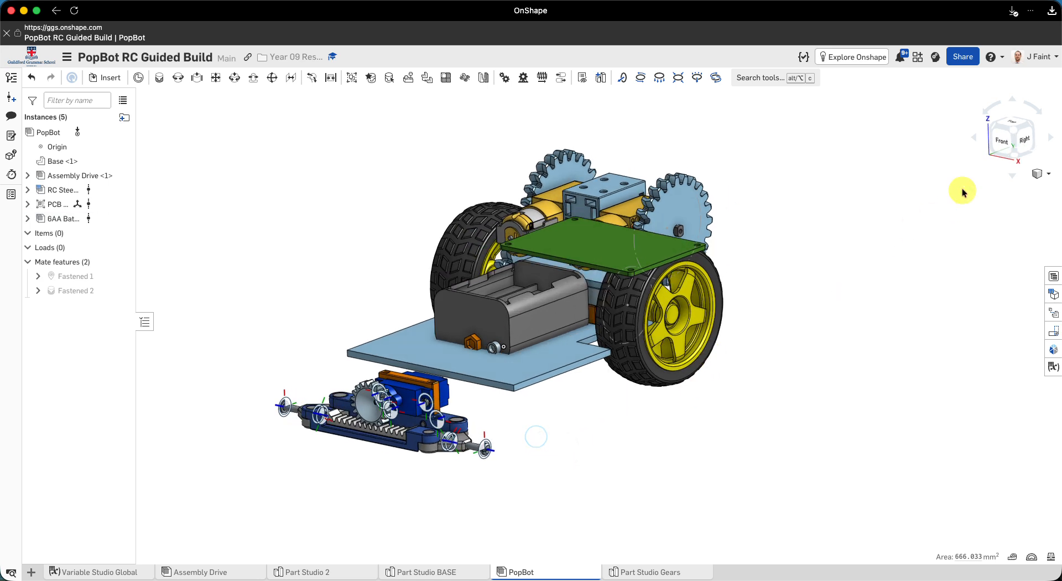
{"action": "left_click", "coordinate": [1001, 146]}
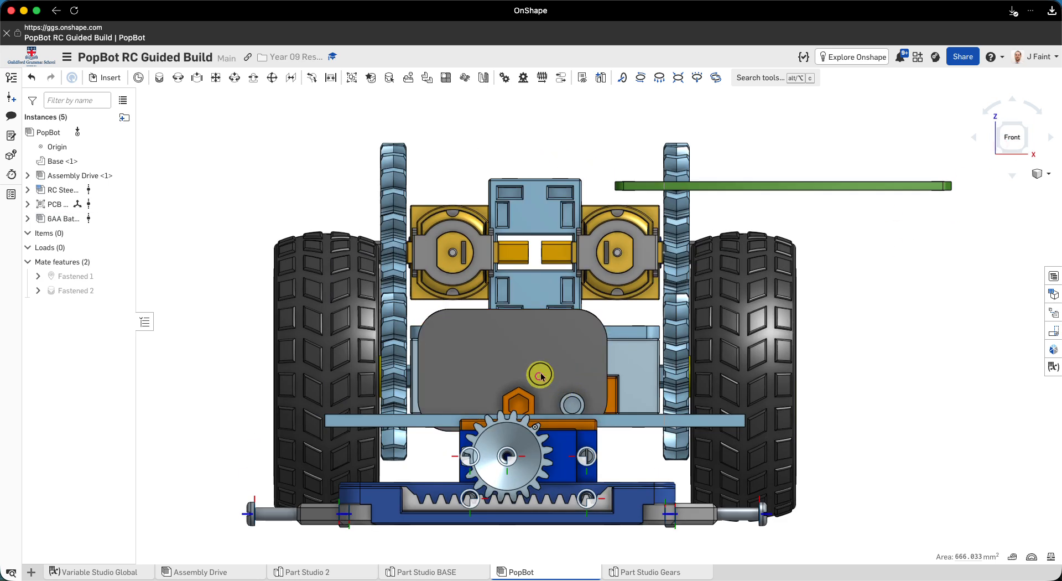
Step: Center the 6AA battery pack across the Base's width and raise it to rest on the Base's upper face
{"action": "left_click_drag", "start_coordinate": [556, 356], "coordinate": [558, 351]}
{"action": "right_click_drag", "start_coordinate": [607, 357], "coordinate": [577, 304]}
{"action": "left_click_drag", "start_coordinate": [575, 241], "coordinate": [563, 301]}
{"action": "right_click_drag", "start_coordinate": [562, 301], "coordinate": [547, 246]}
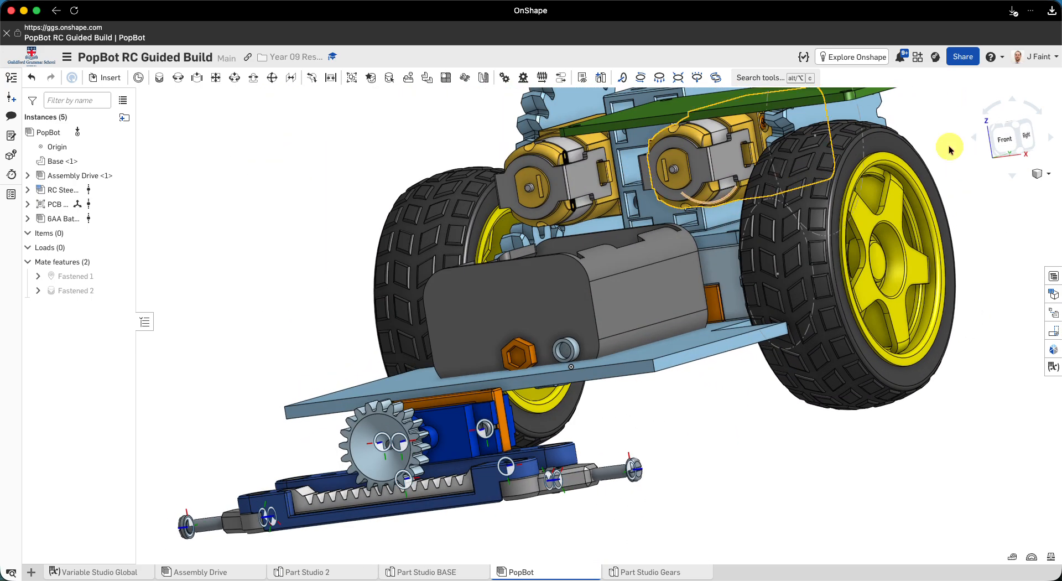
{"action": "left_click", "coordinate": [1027, 137]}
{"action": "left_click", "coordinate": [558, 389]}
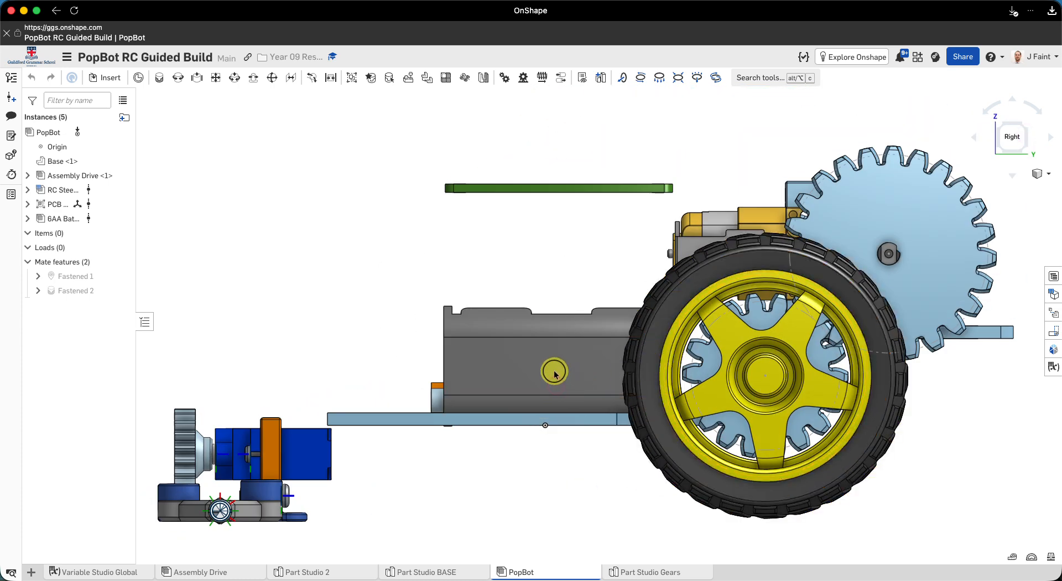
{"action": "right_click_drag", "start_coordinate": [555, 373], "coordinate": [549, 342]}
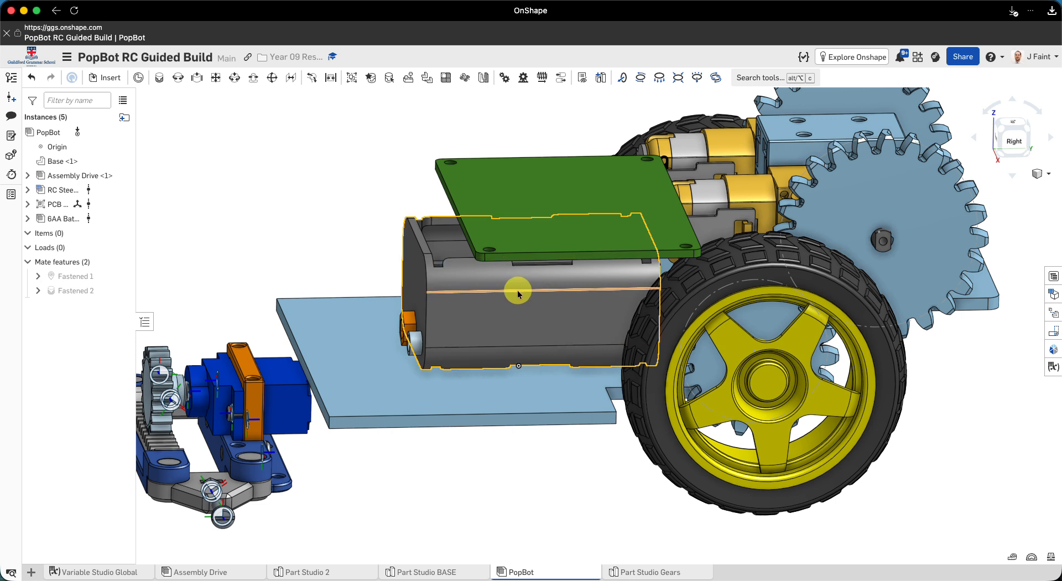
Step: Move the green PCB toward the steering end and center it across the Base, above the battery pack
{"action": "left_click_drag", "start_coordinate": [576, 230], "coordinate": [498, 236]}
{"action": "right_click_drag", "start_coordinate": [503, 340], "coordinate": [526, 332]}
{"action": "left_click", "coordinate": [1005, 136]}
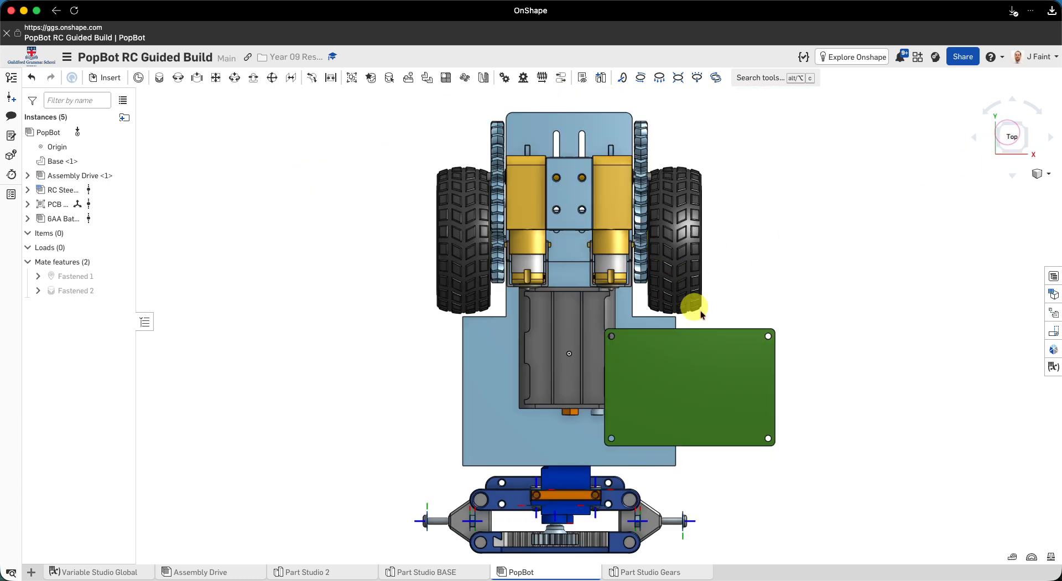
{"action": "left_click_drag", "start_coordinate": [587, 376], "coordinate": [569, 377]}
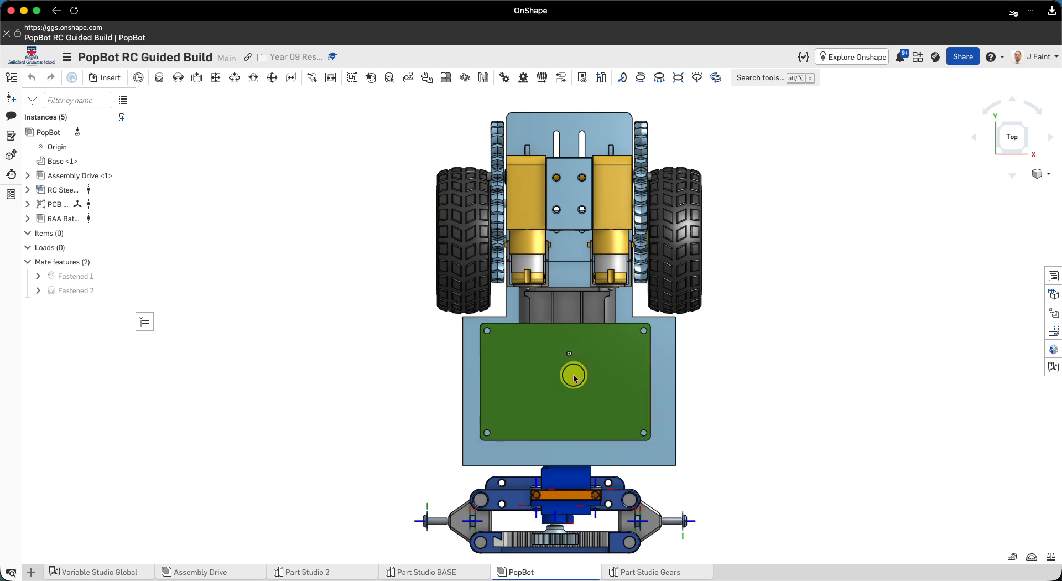
Step: Rotate the green PCB by 90 degrees about the vertical axis so its long side runs along the Base
{"action": "right_click_drag", "start_coordinate": [741, 399], "coordinate": [669, 316]}
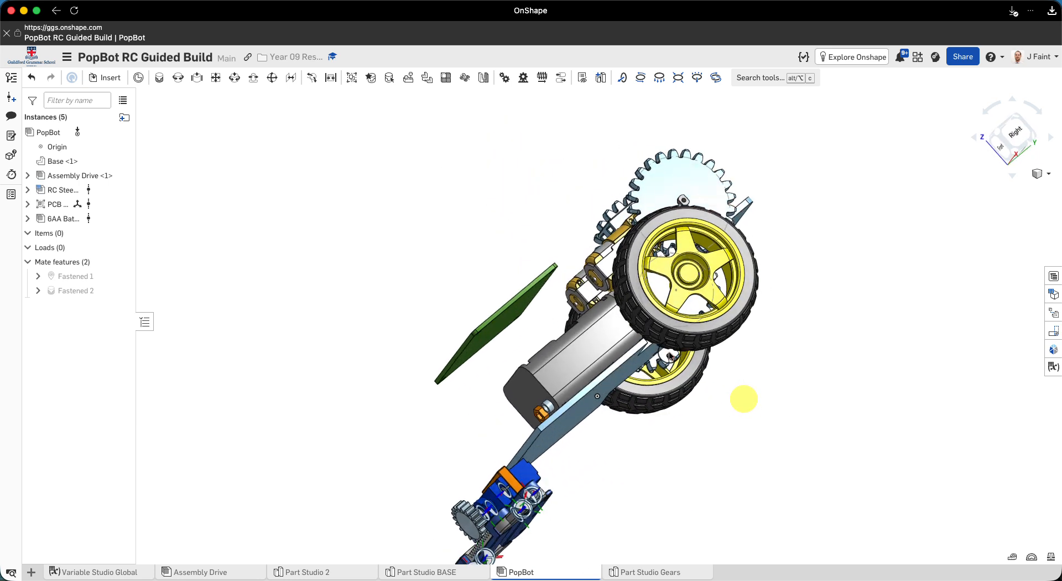
{"action": "right_click_drag", "start_coordinate": [855, 228], "coordinate": [744, 281]}
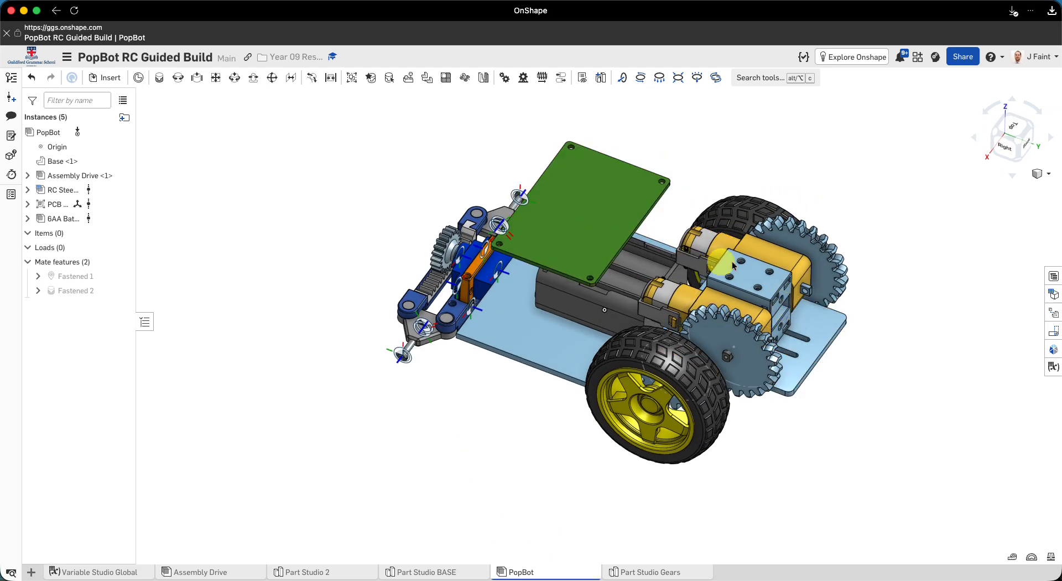
{"action": "left_click", "coordinate": [592, 182]}
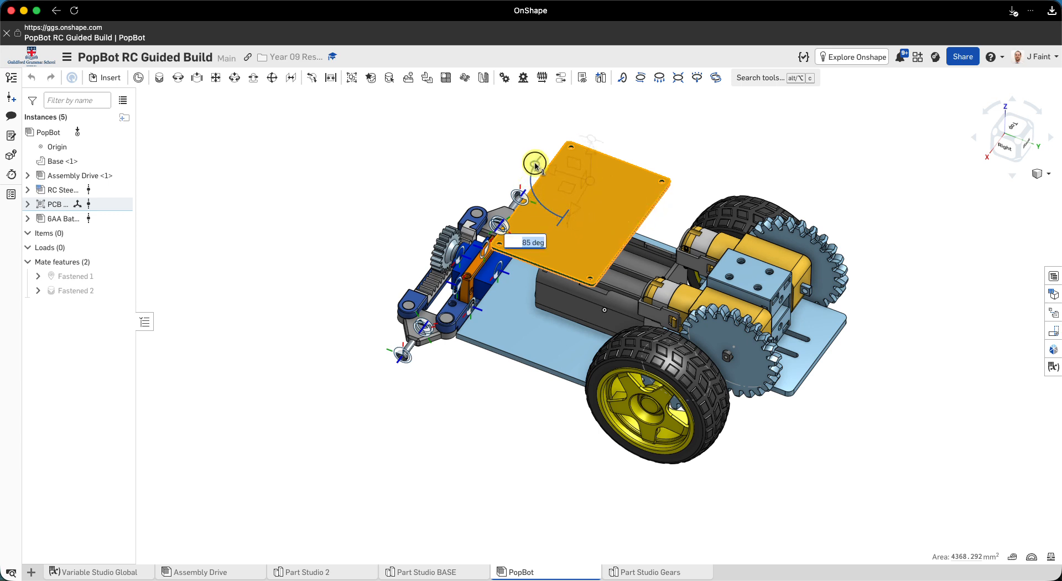
{"action": "left_click_drag", "start_coordinate": [538, 163], "coordinate": [658, 248]}
{"action": "right_click_drag", "start_coordinate": [767, 294], "coordinate": [685, 291]}
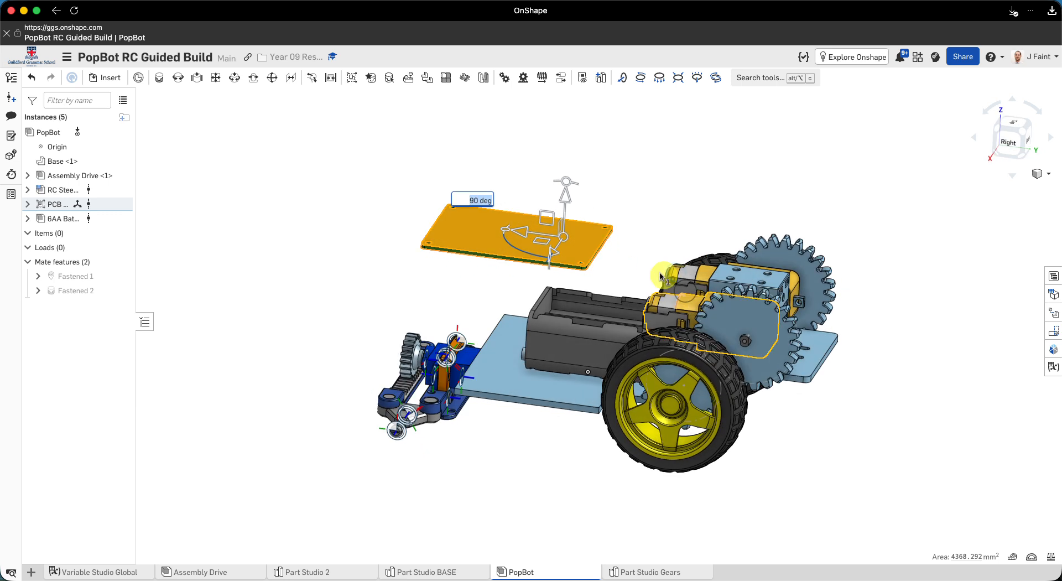
Step: Move the PCB back toward the drive motors and raise it clear above the motors and battery pack
{"action": "left_click", "coordinate": [595, 244]}
{"action": "left_click_drag", "start_coordinate": [659, 261], "coordinate": [701, 265]}
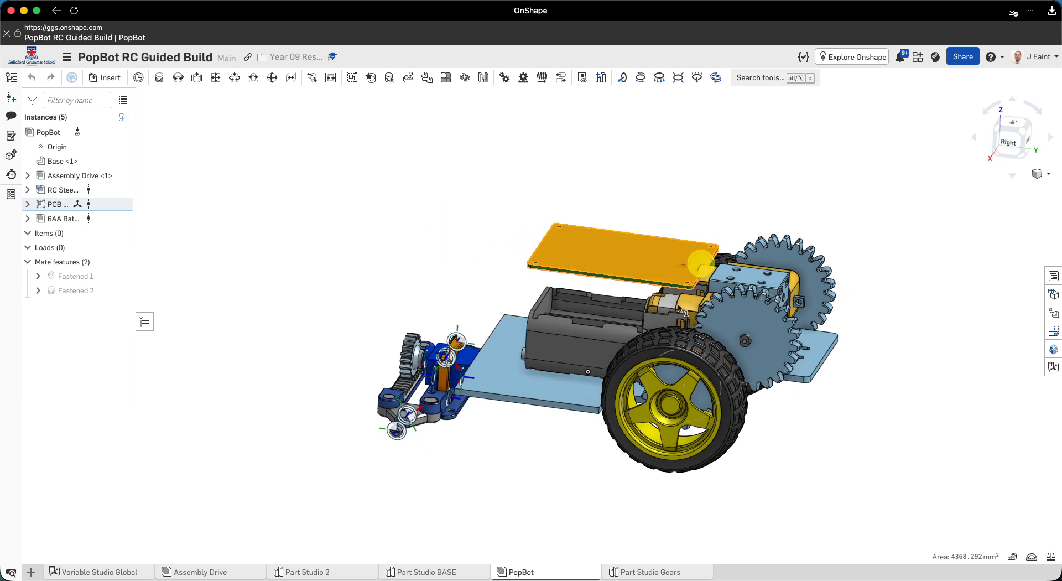
{"action": "right_click_drag", "start_coordinate": [695, 292], "coordinate": [691, 296]}
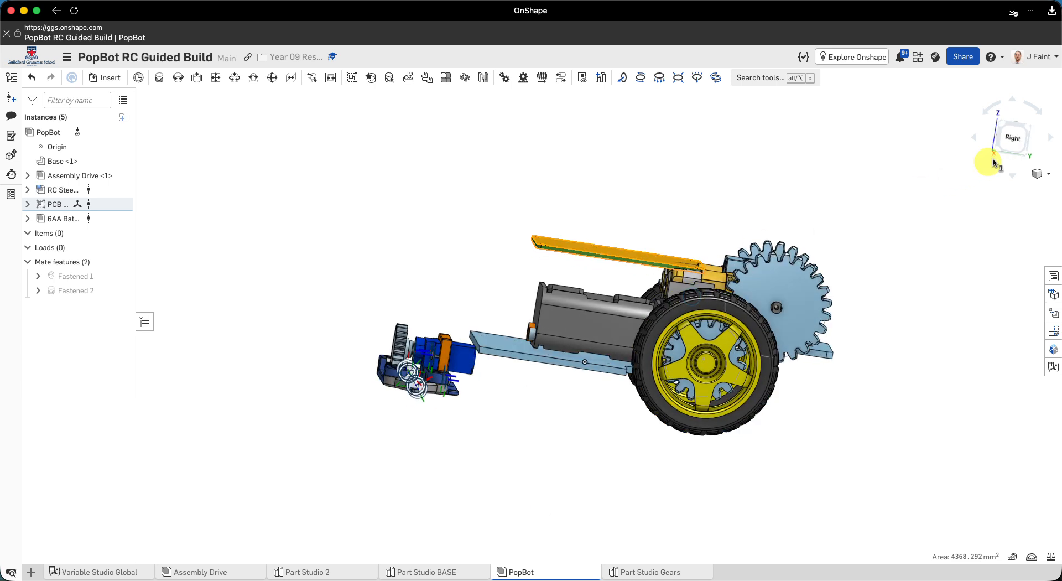
{"action": "left_click", "coordinate": [1007, 145]}
{"action": "left_click", "coordinate": [608, 224]}
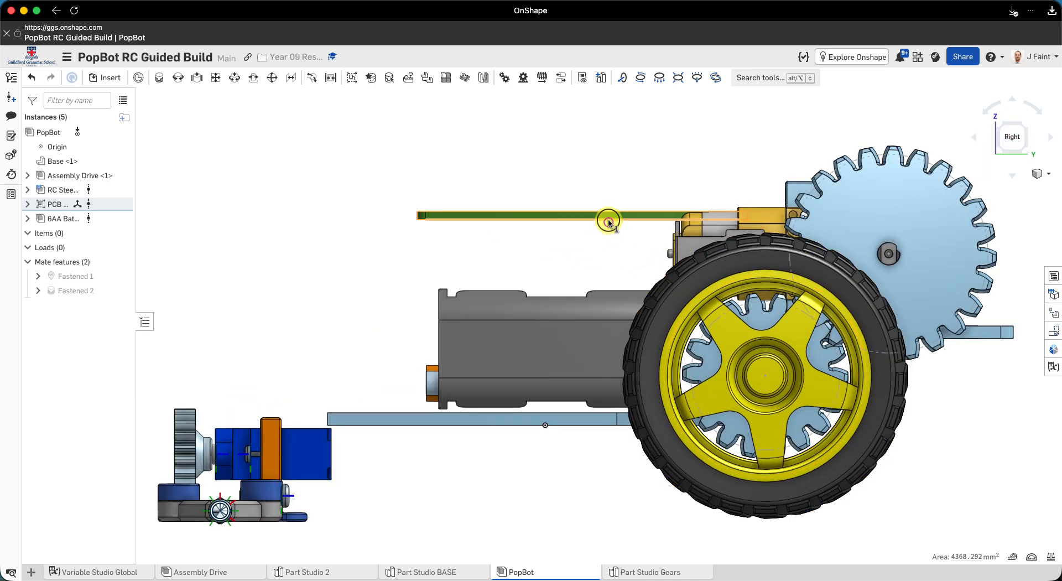
{"action": "left_click_drag", "start_coordinate": [612, 210], "coordinate": [614, 165]}
{"action": "left_click", "coordinate": [548, 251]}
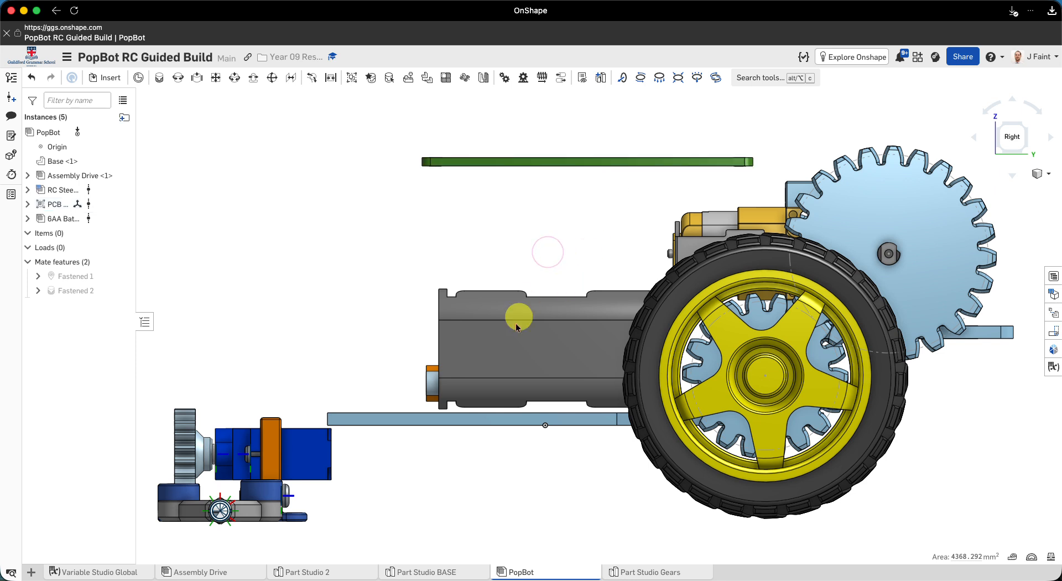
Step: Rotate the battery pack by 90 degrees so it stands upright, and raise it onto the Base
{"action": "left_click", "coordinate": [523, 347]}
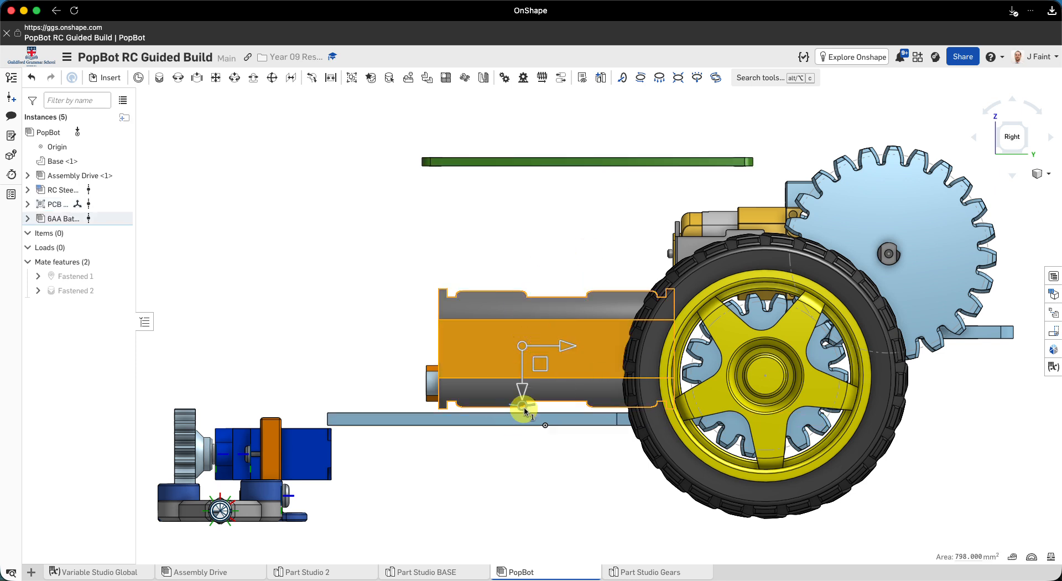
{"action": "left_click_drag", "start_coordinate": [521, 405], "coordinate": [494, 354]}
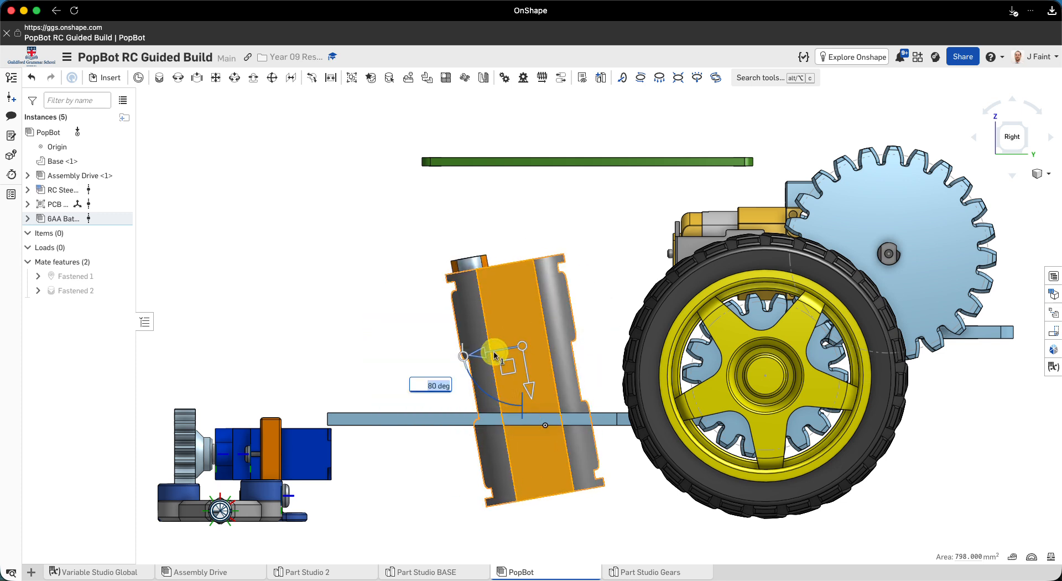
{"action": "key", "text": "Return"}
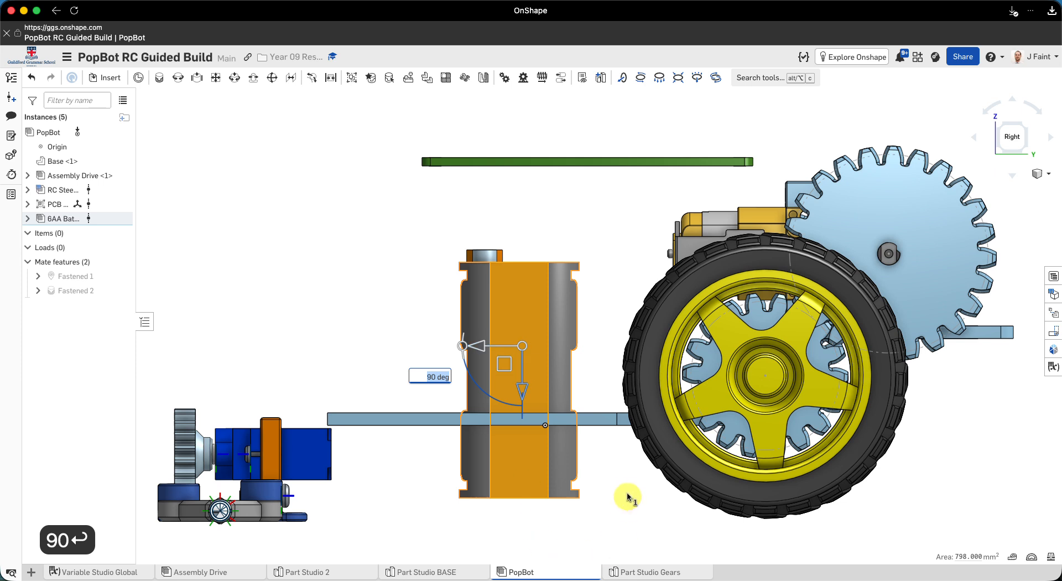
{"action": "left_click", "coordinate": [628, 492]}
{"action": "left_click_drag", "start_coordinate": [515, 476], "coordinate": [552, 385]}
Step: Lower the green PCB so it sits partway down the upright battery pack
{"action": "mouse_move", "coordinate": [543, 358]}
{"action": "right_mouse_down"}
{"action": "mouse_move", "coordinate": [552, 365]}
{"action": "mouse_move", "coordinate": [542, 372]}
{"action": "right_mouse_up"}
{"action": "scroll", "coordinate": [552, 366], "scroll_direction": "down", "scroll_amount": 5}
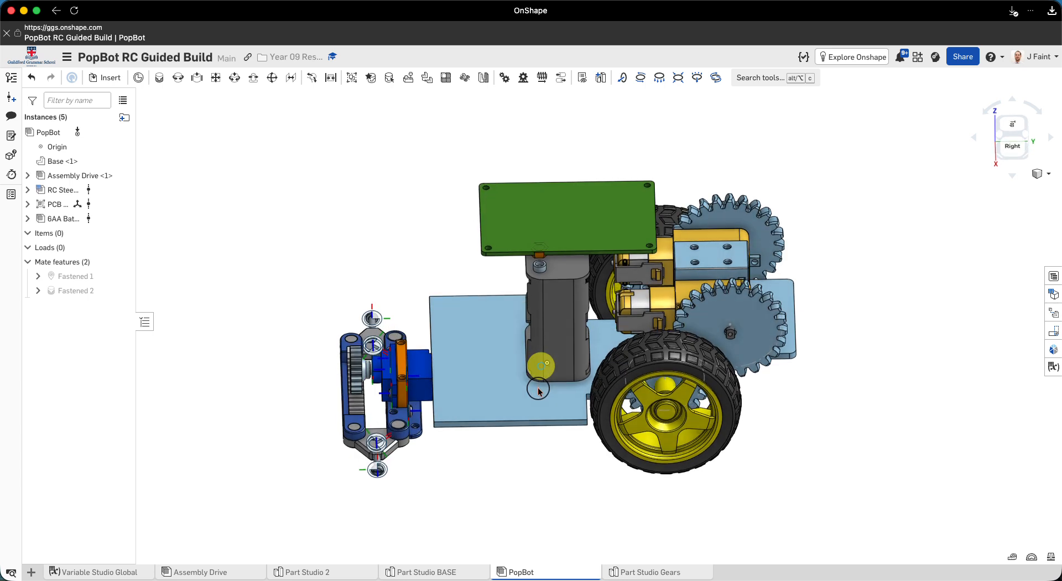
{"action": "mouse_move", "coordinate": [617, 244]}
{"action": "right_mouse_down"}
{"action": "mouse_move", "coordinate": [614, 260]}
{"action": "mouse_move", "coordinate": [606, 249]}
{"action": "right_mouse_up"}
{"action": "left_click_drag", "start_coordinate": [607, 249], "coordinate": [596, 365]}
Step: Move the RC steering assembly up to the Base's front end so its servo sits over the Base
{"action": "right_click_drag", "start_coordinate": [513, 427], "coordinate": [476, 379]}
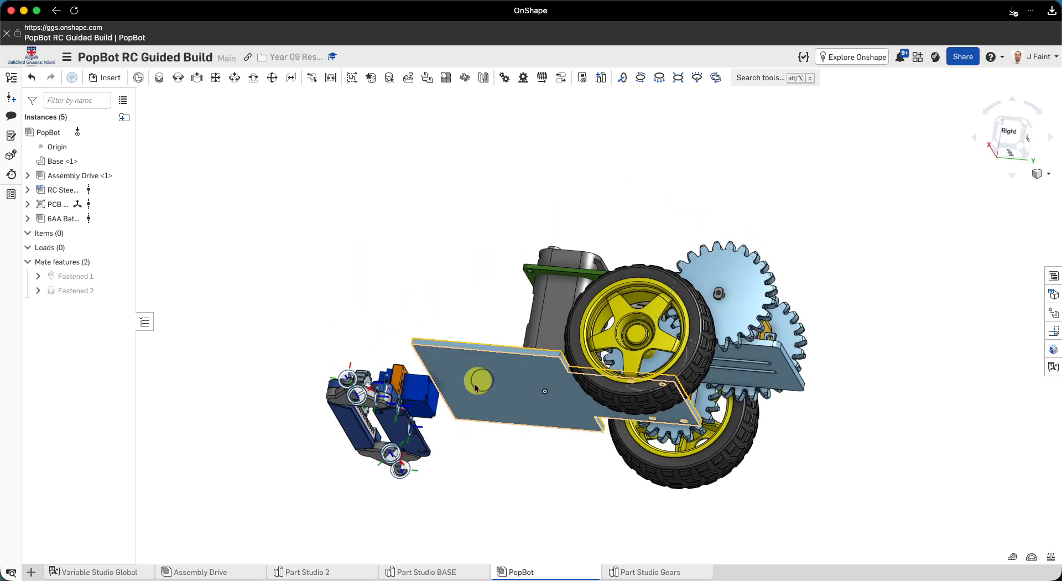
{"action": "scroll", "coordinate": [418, 427], "scroll_direction": "up", "scroll_amount": 5}
{"action": "left_click_drag", "start_coordinate": [372, 372], "coordinate": [495, 248]}
{"action": "right_click_drag", "start_coordinate": [508, 239], "coordinate": [521, 277]}
{"action": "scroll", "coordinate": [582, 216], "scroll_direction": "down", "scroll_amount": 6}
{"action": "scroll", "coordinate": [582, 216], "scroll_direction": "down", "scroll_amount": 3}
{"action": "right_click_drag", "start_coordinate": [582, 216], "coordinate": [617, 209]}
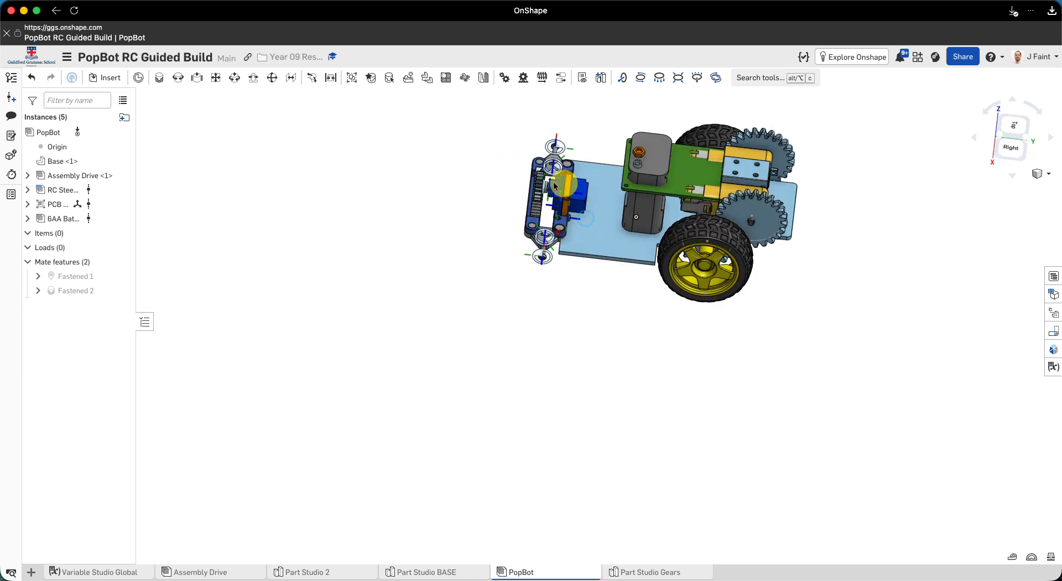